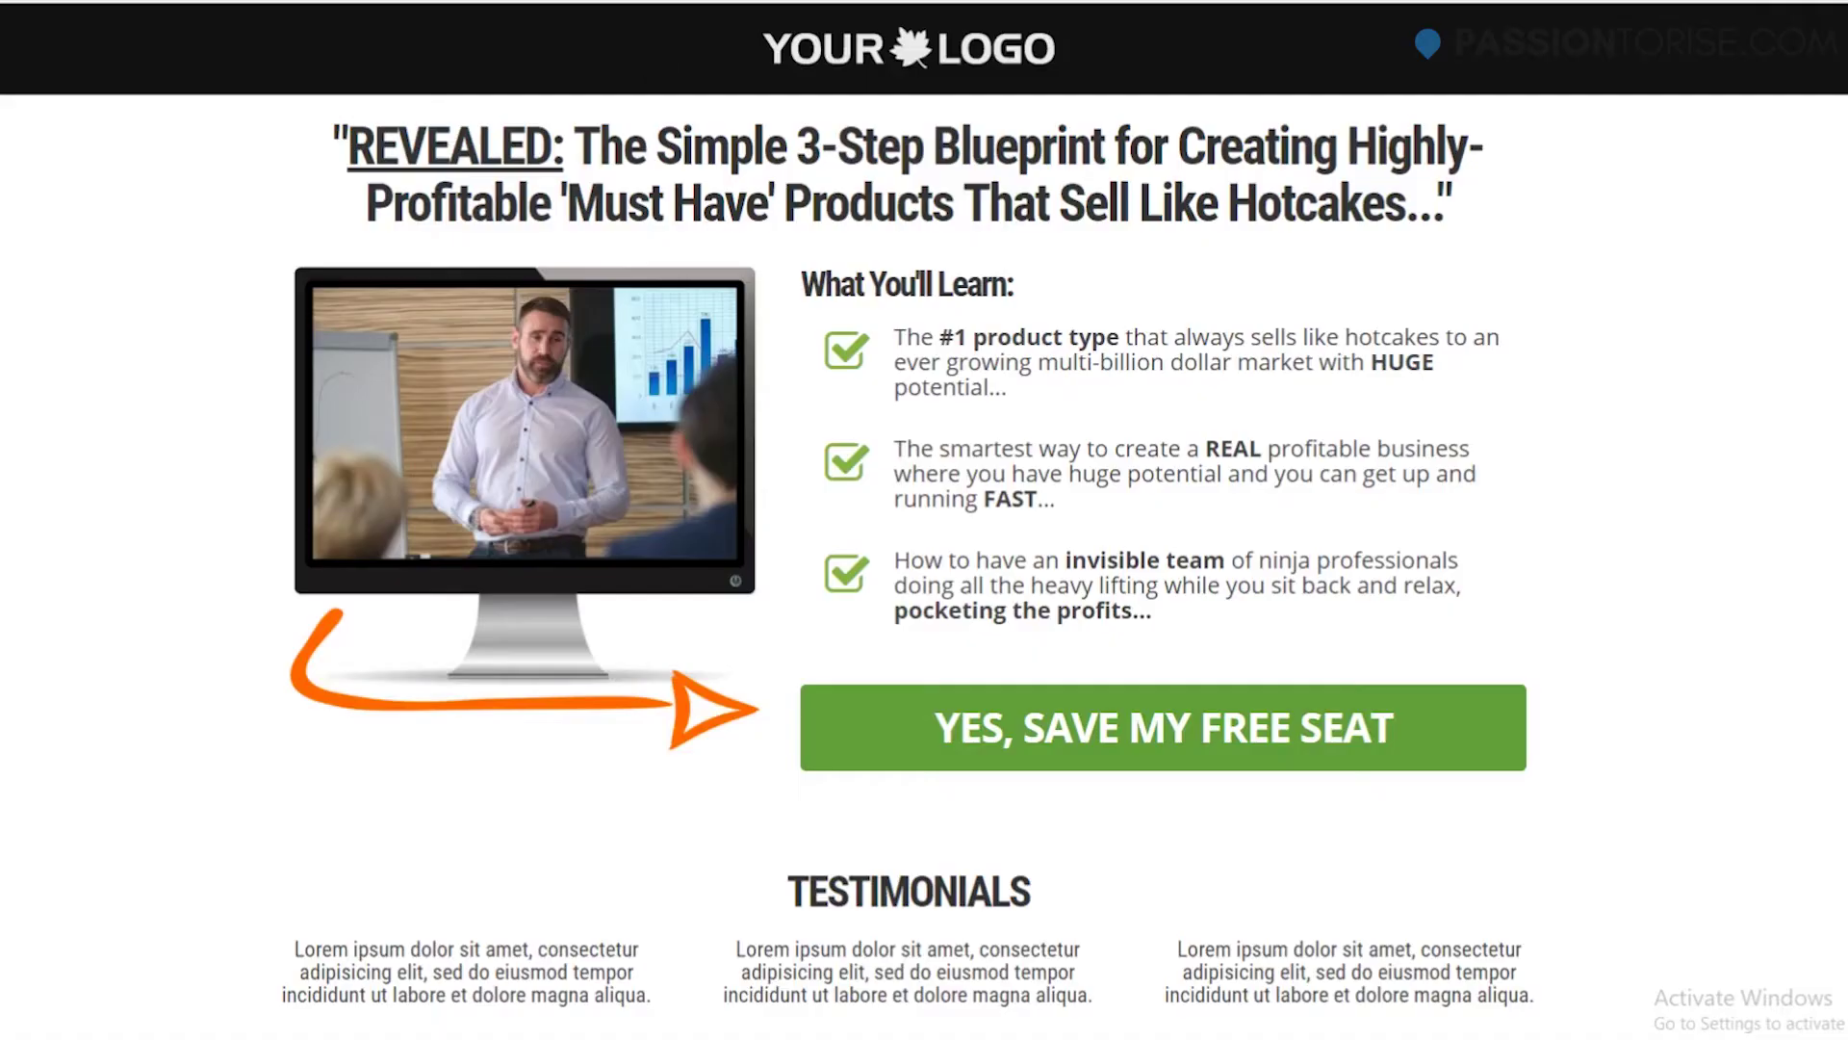
- Scroll through the ProfitBuilder template gallery, then return to the WordPress Dashboard
{"action": "scroll", "coordinate": [1218, 573], "scroll_direction": "down", "scroll_amount": 4}
{"action": "scroll", "coordinate": [1218, 572], "scroll_direction": "up", "scroll_amount": 3}
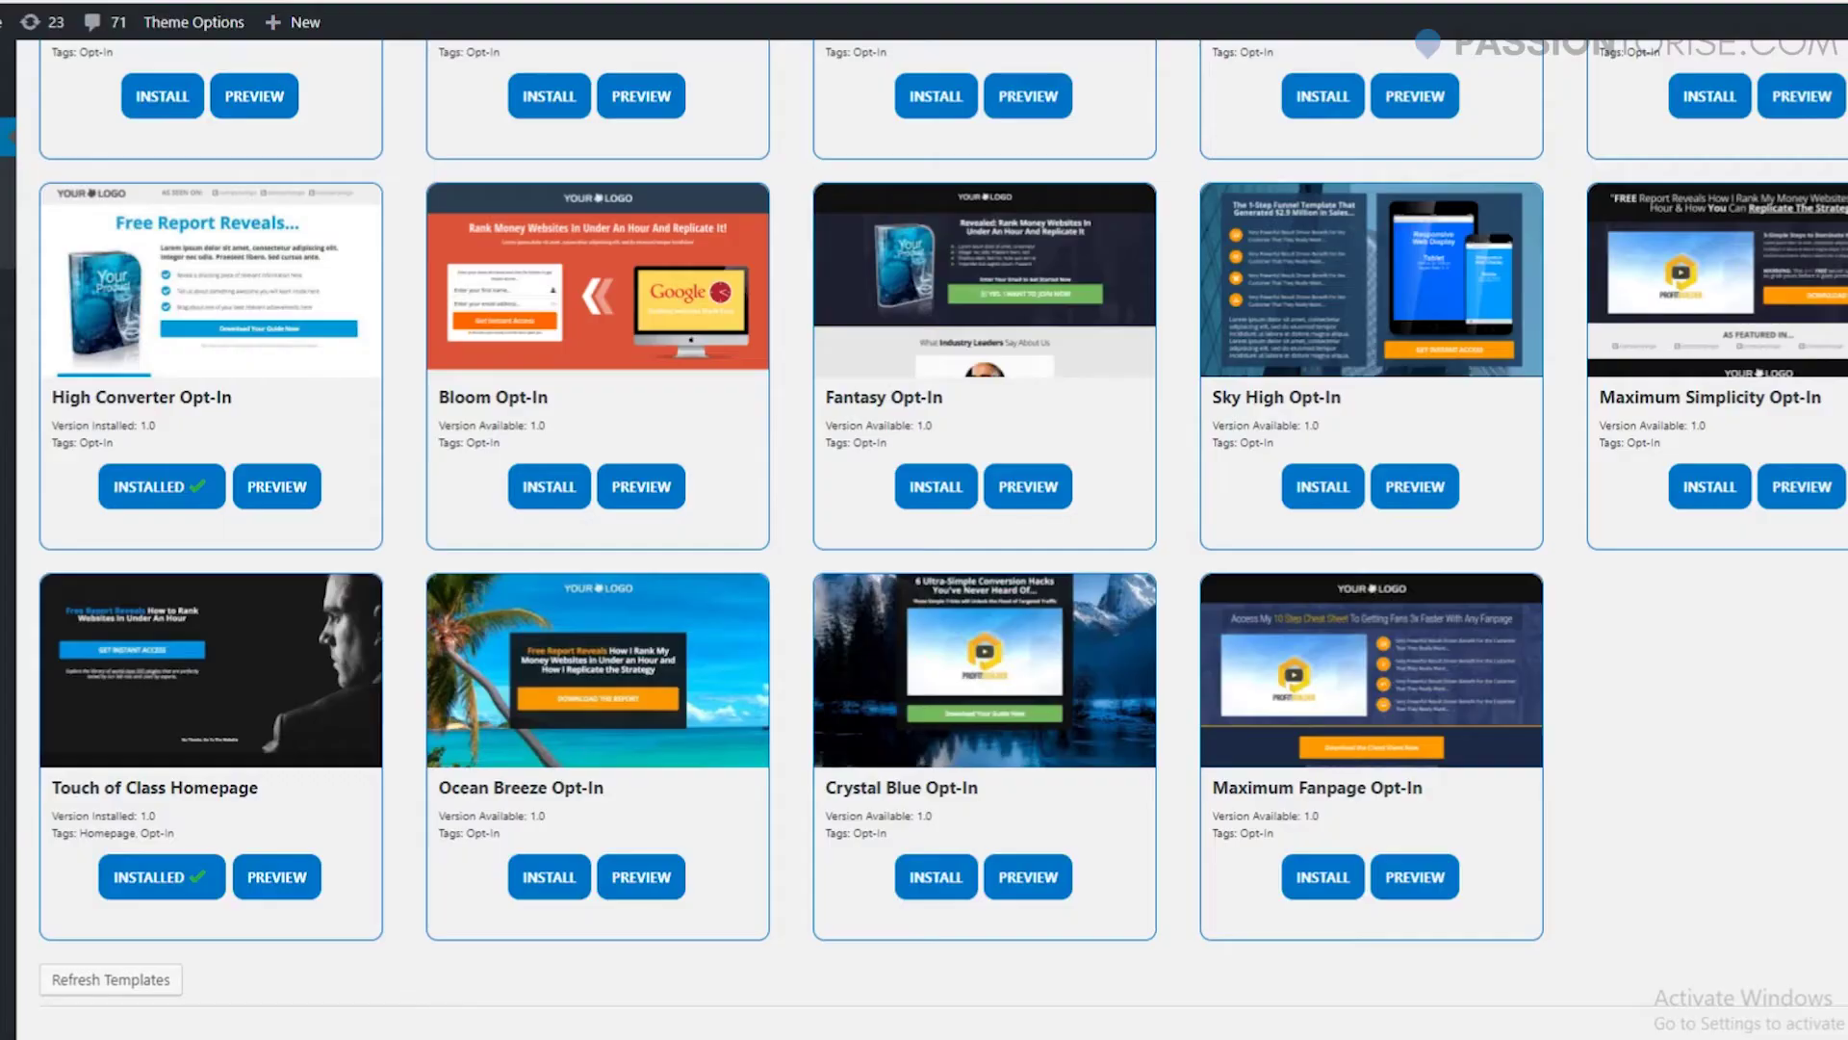
{"action": "scroll", "coordinate": [518, 473], "scroll_direction": "up", "scroll_amount": 15}
{"action": "scroll", "coordinate": [518, 474], "scroll_direction": "up", "scroll_amount": 20}
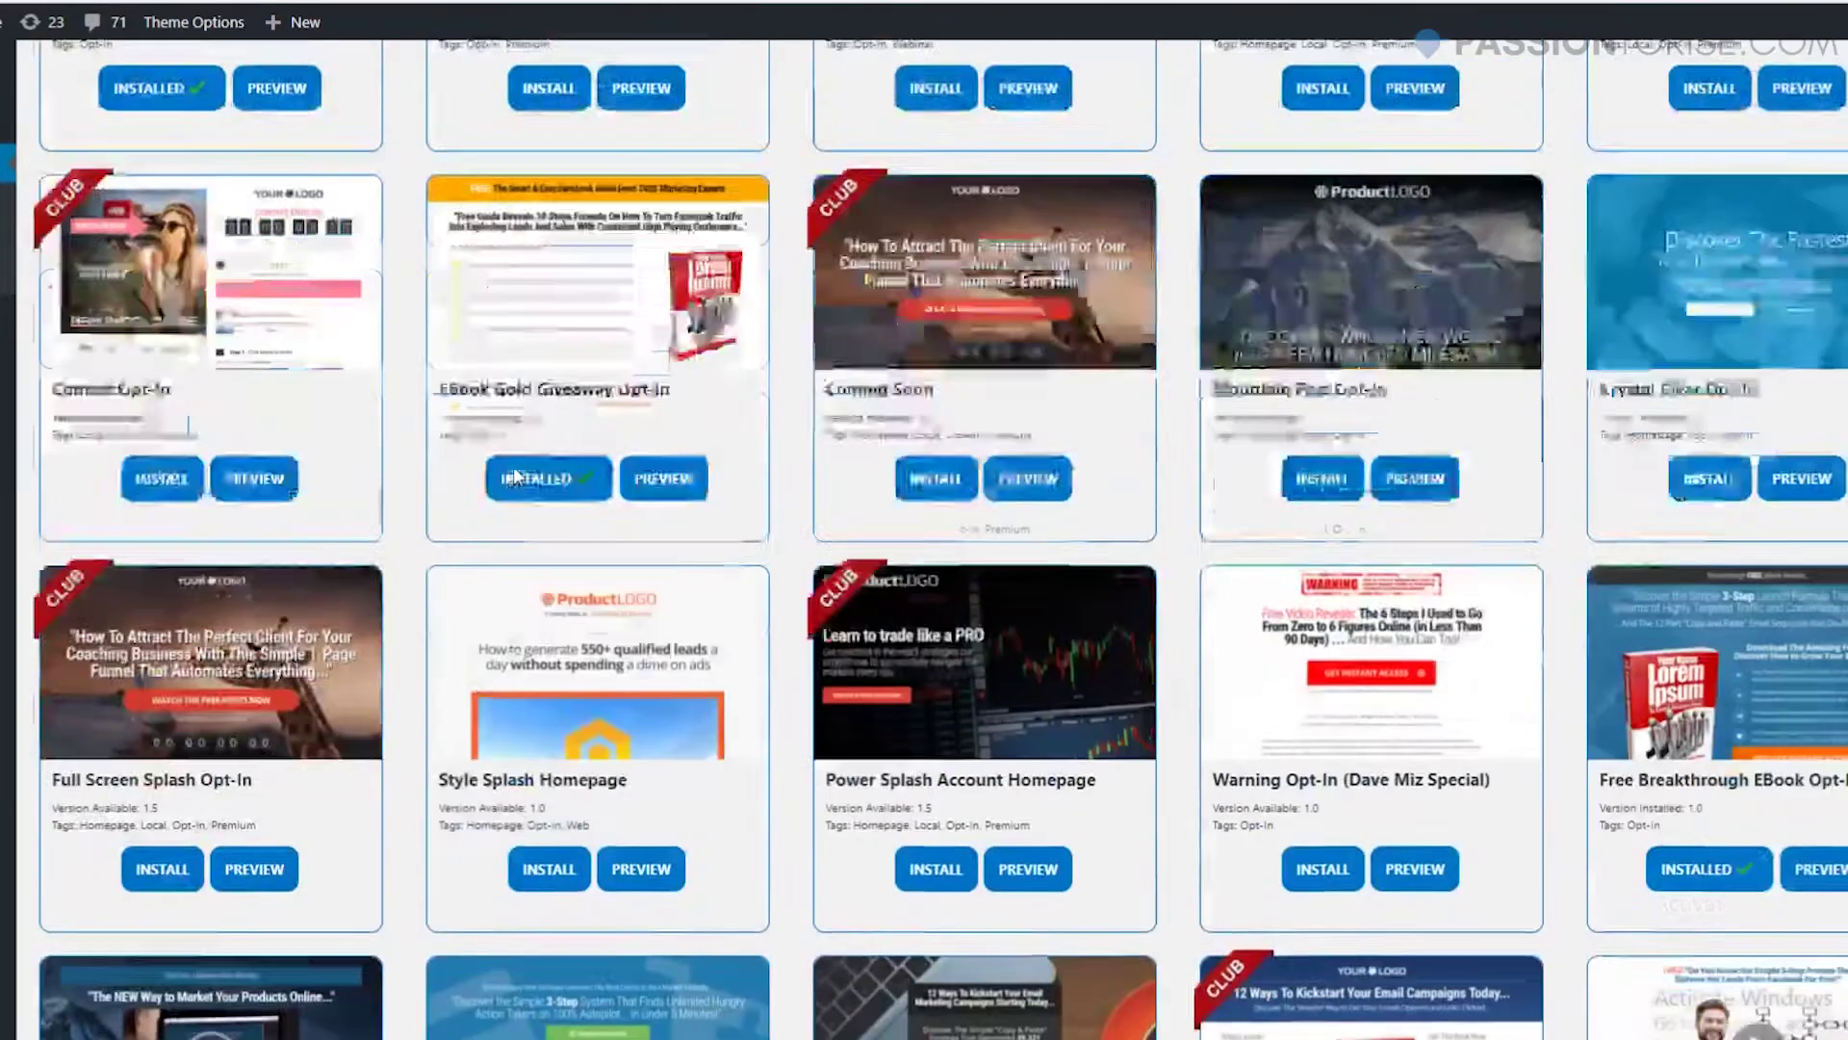
{"action": "scroll", "coordinate": [515, 468], "scroll_direction": "up", "scroll_amount": 20}
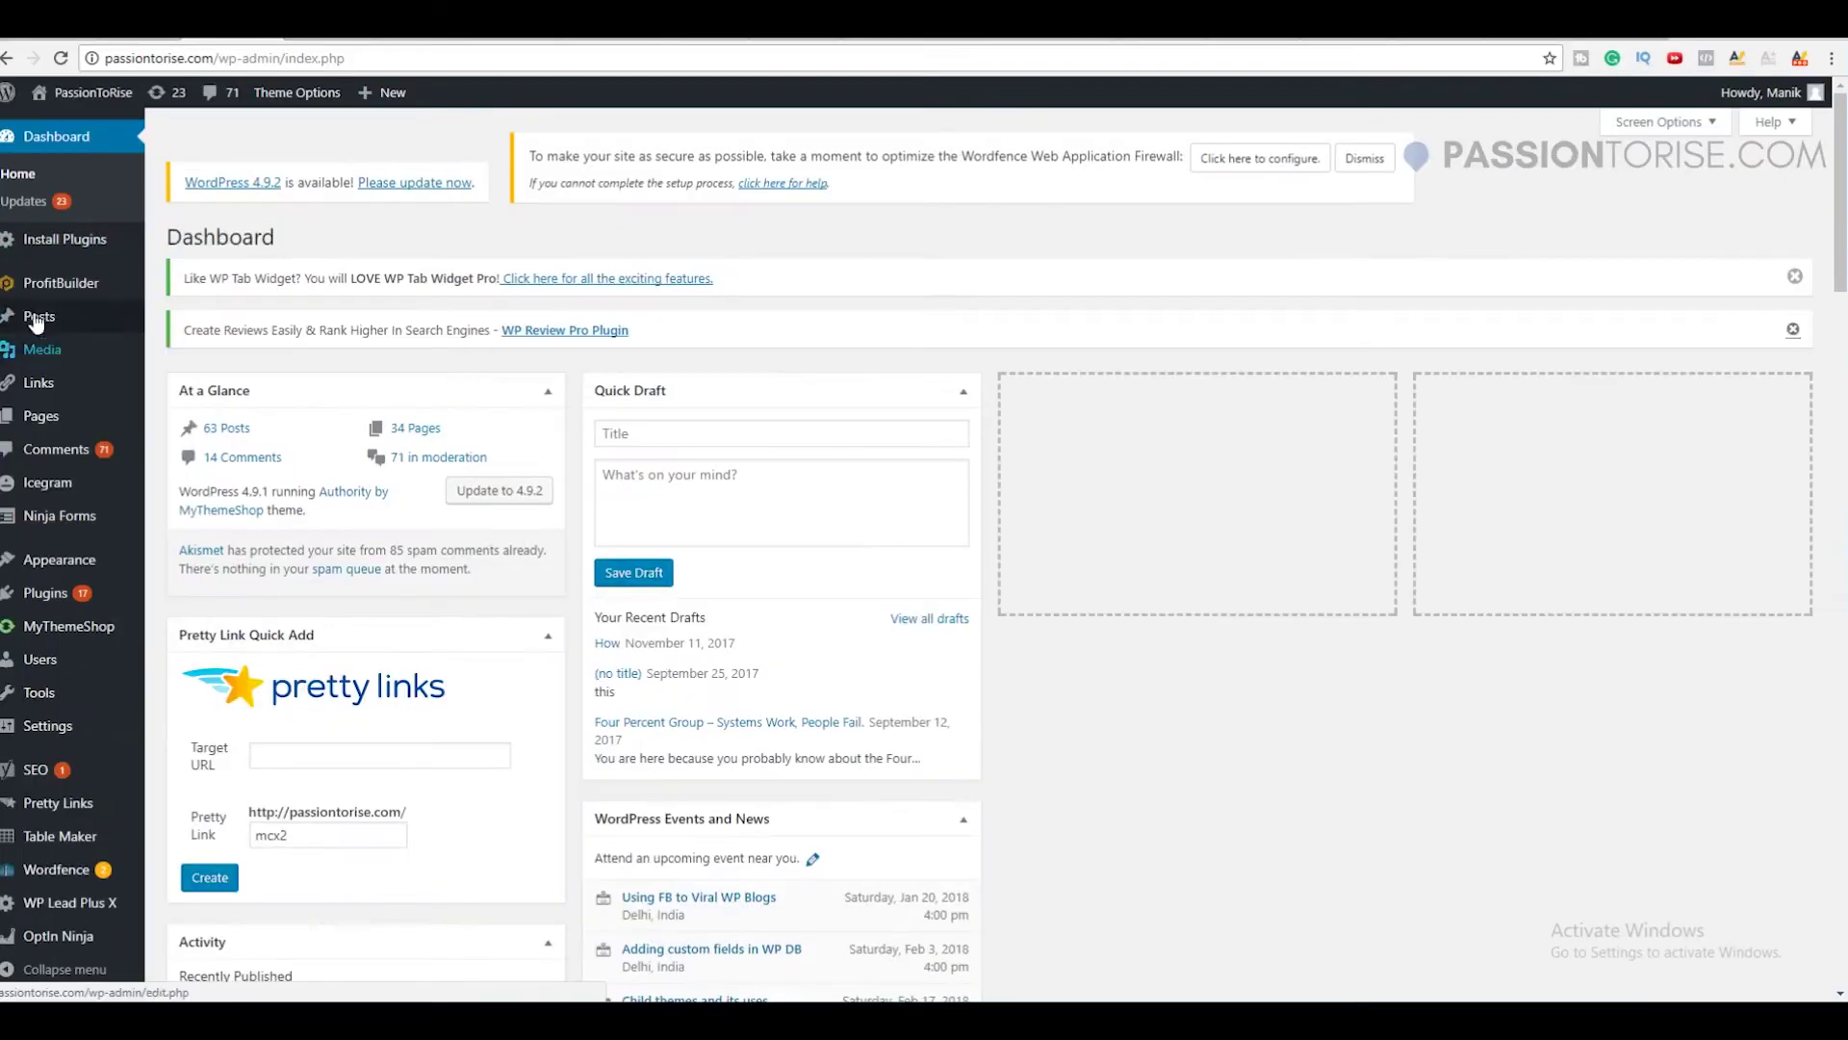
{"action": "mouse_move", "coordinate": [64, 290]}
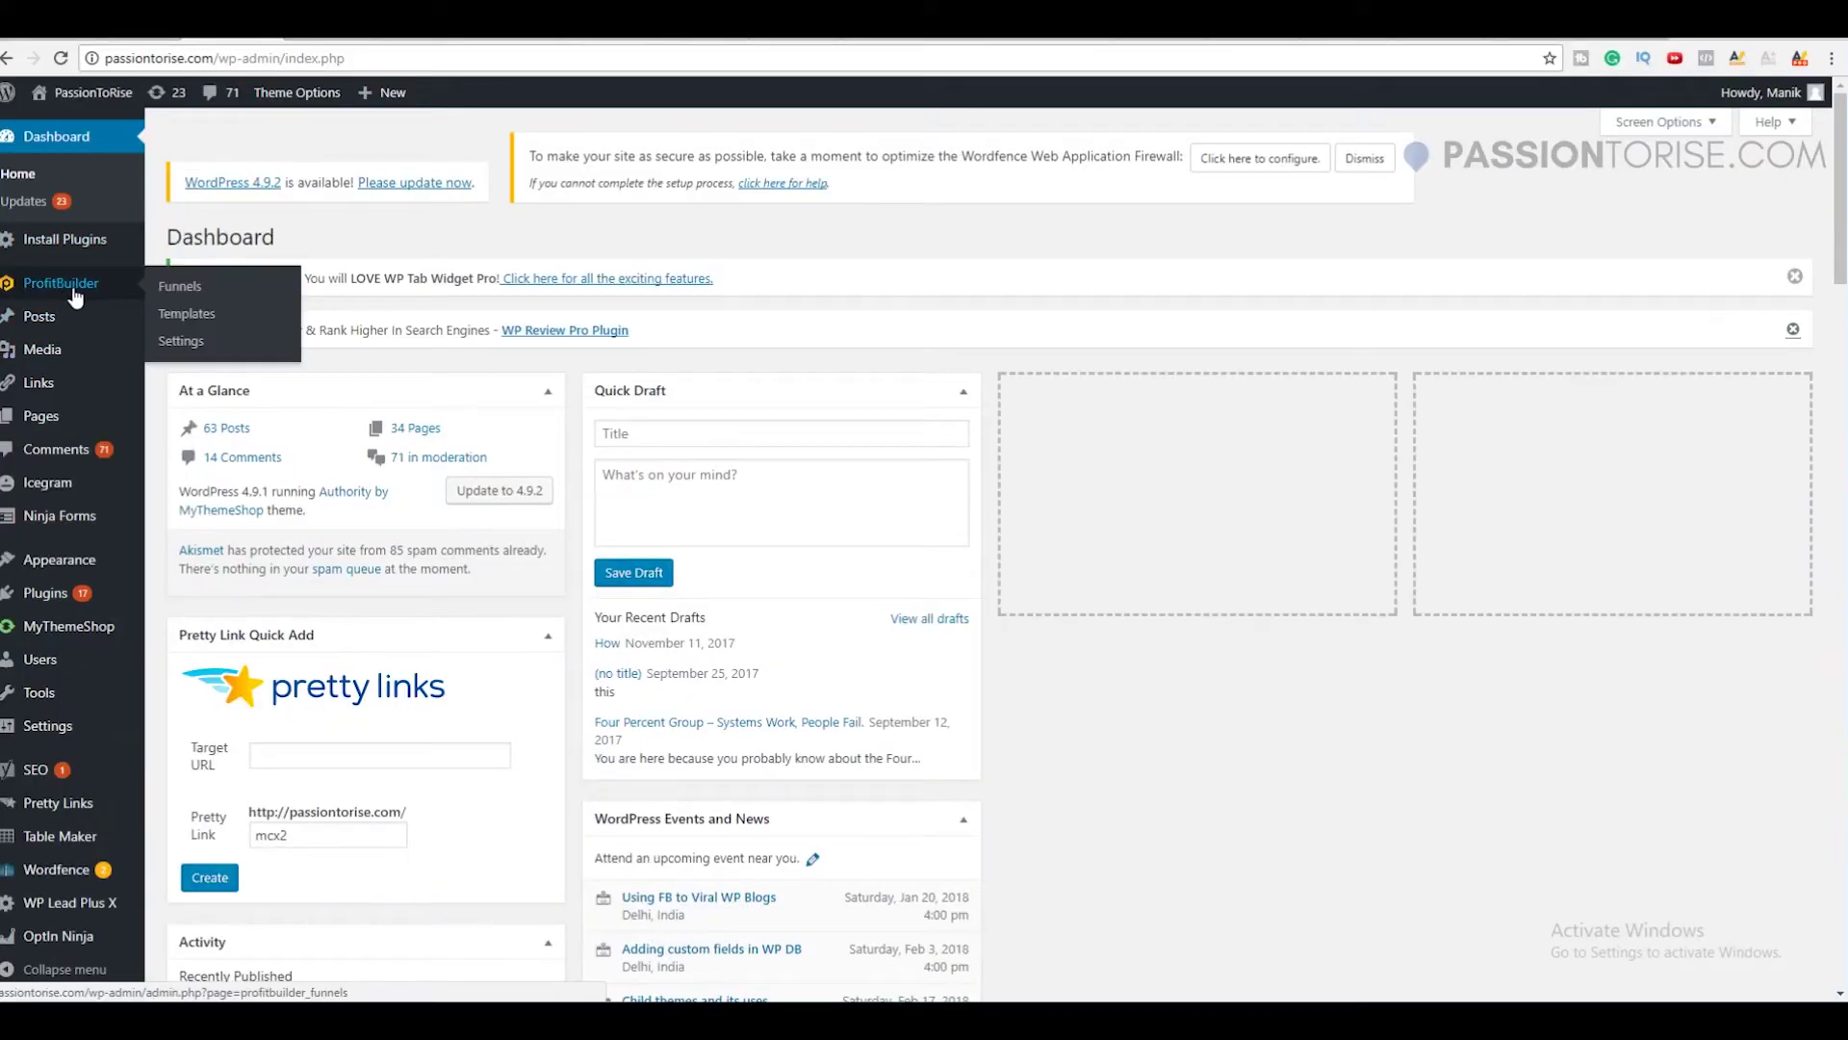
- Open the ProfitBuilder Templates library and scroll to the Biz Rock template
{"action": "left_click", "coordinate": [183, 316]}
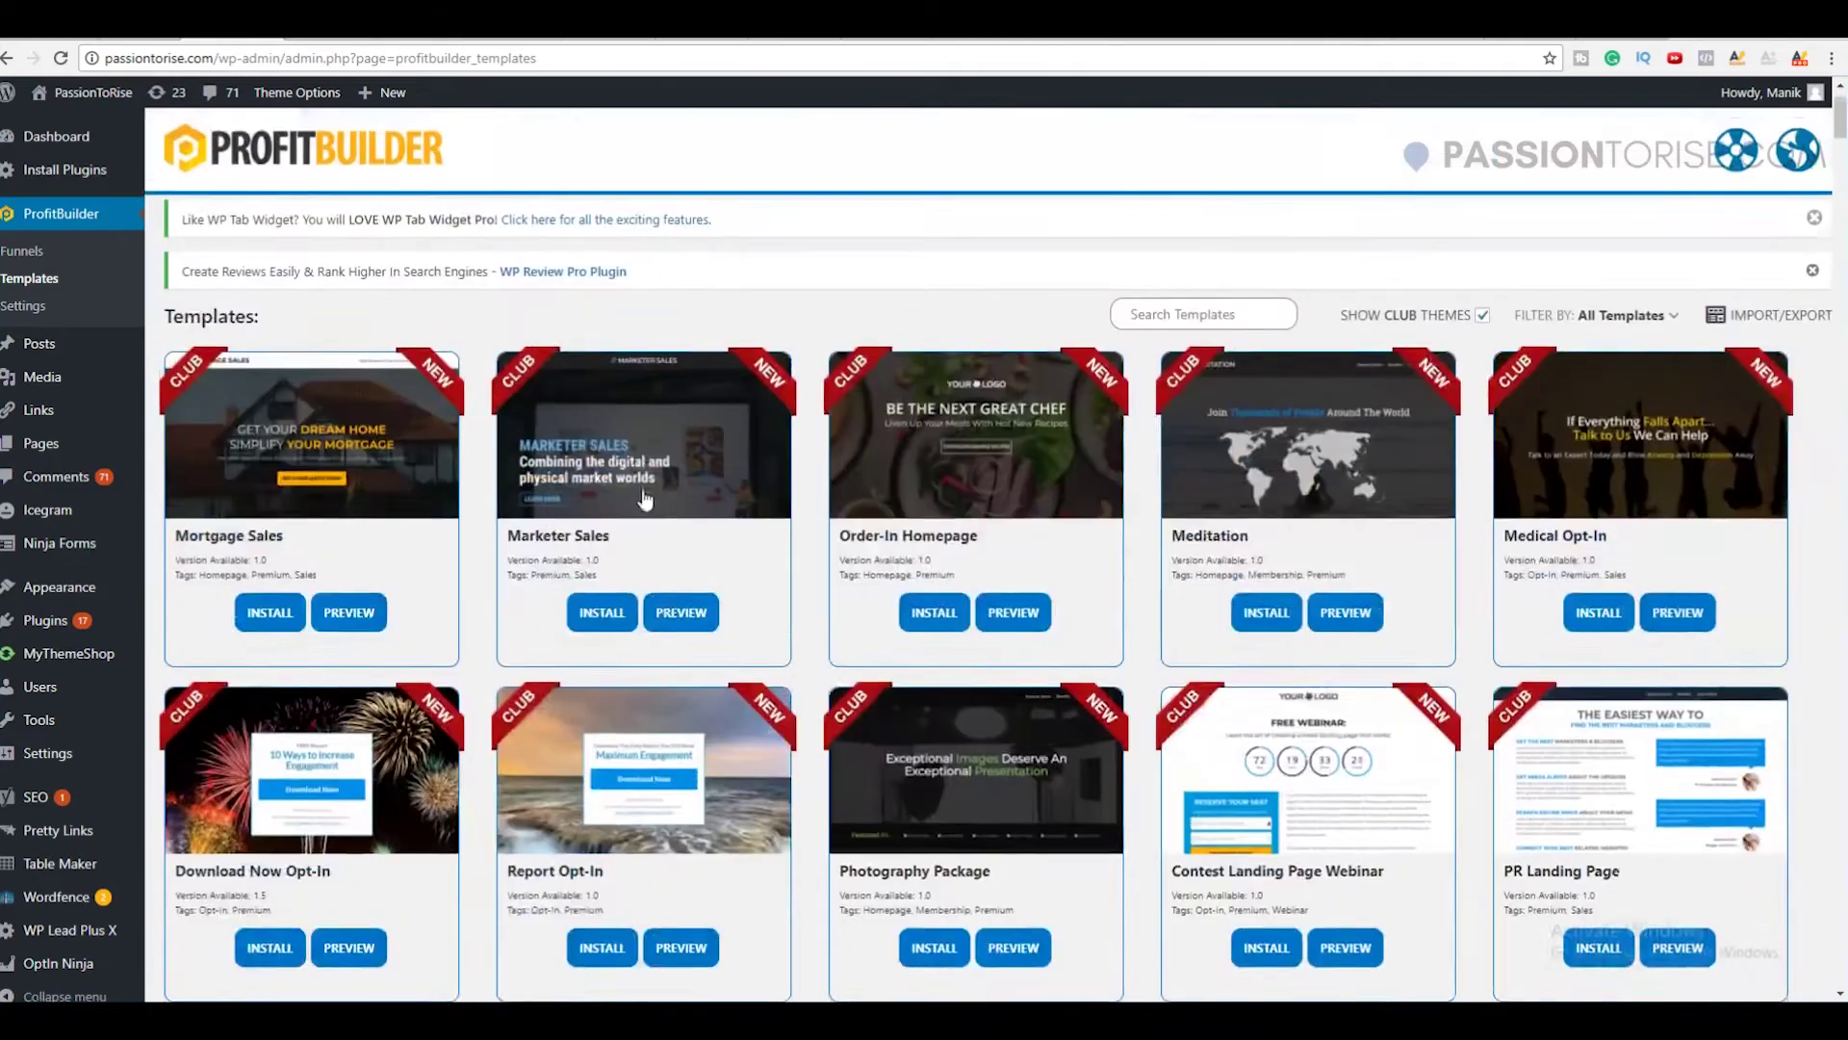
{"action": "scroll", "coordinate": [643, 496], "scroll_direction": "down", "scroll_amount": 2}
{"action": "scroll", "coordinate": [643, 496], "scroll_direction": "down", "scroll_amount": 15}
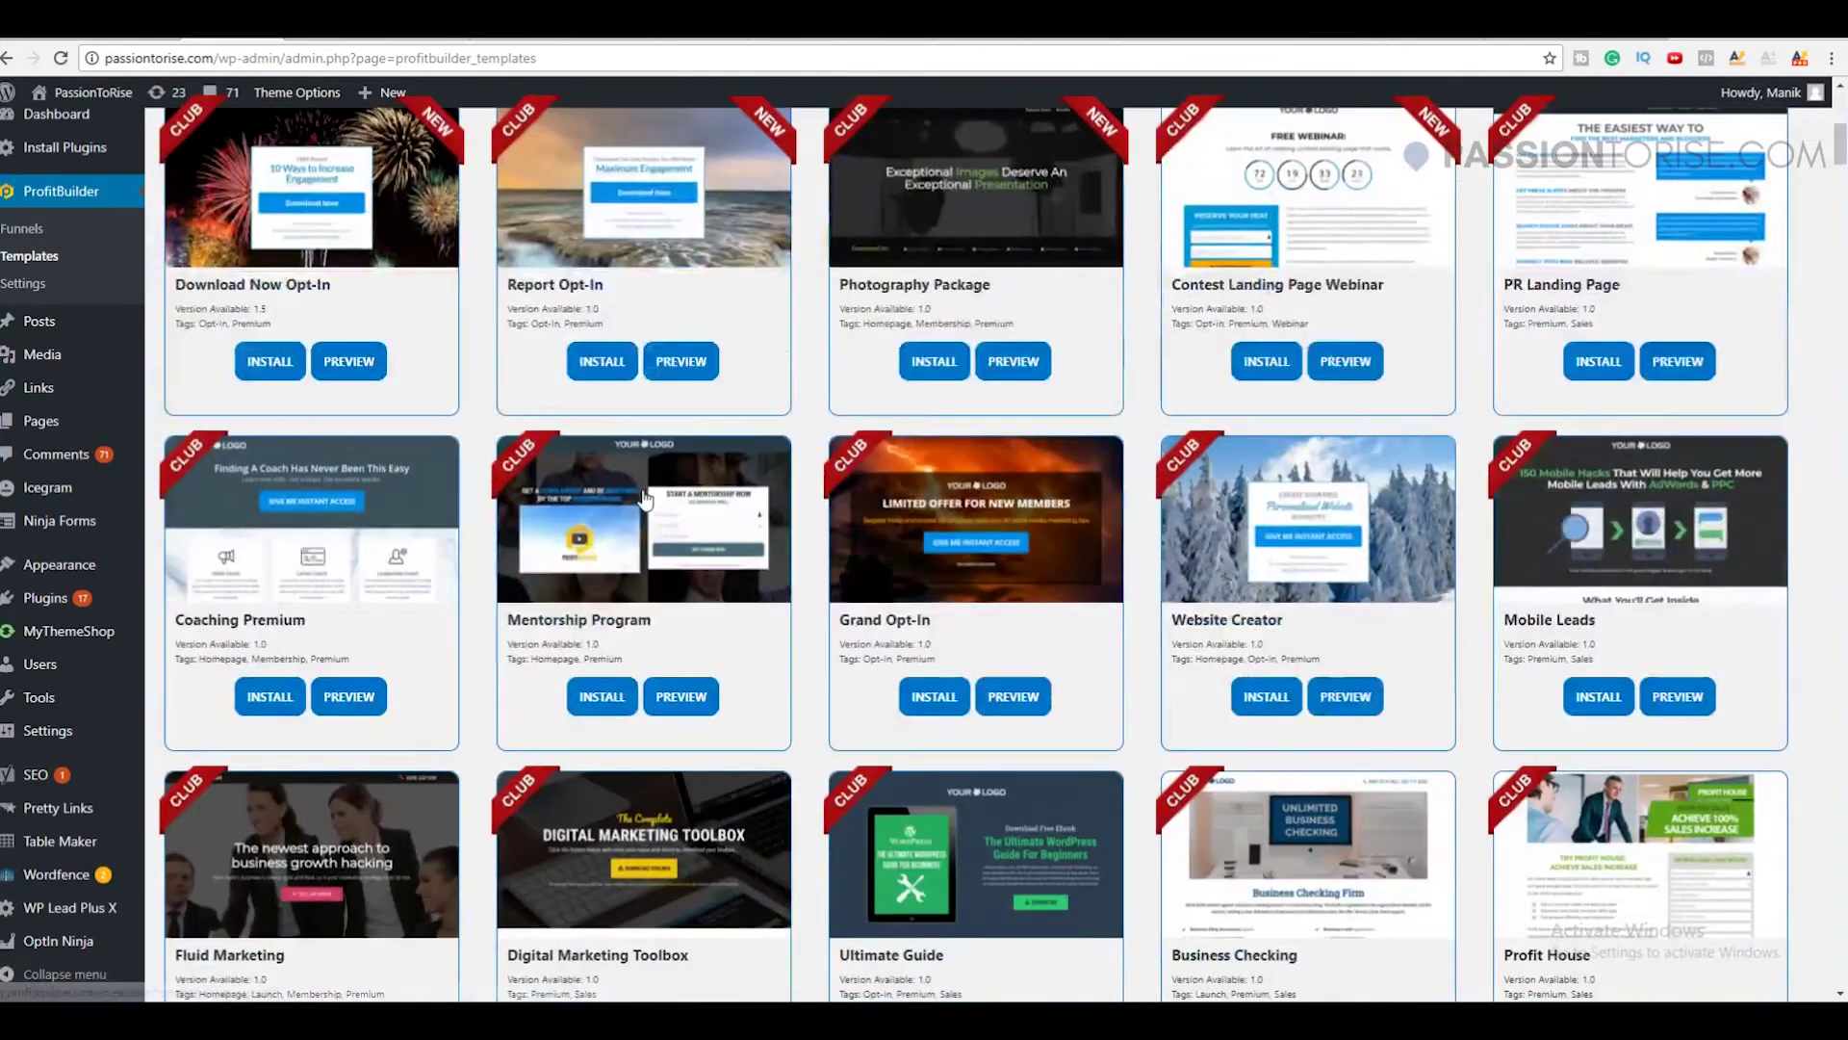
{"action": "scroll", "coordinate": [643, 498], "scroll_direction": "up", "scroll_amount": 15}
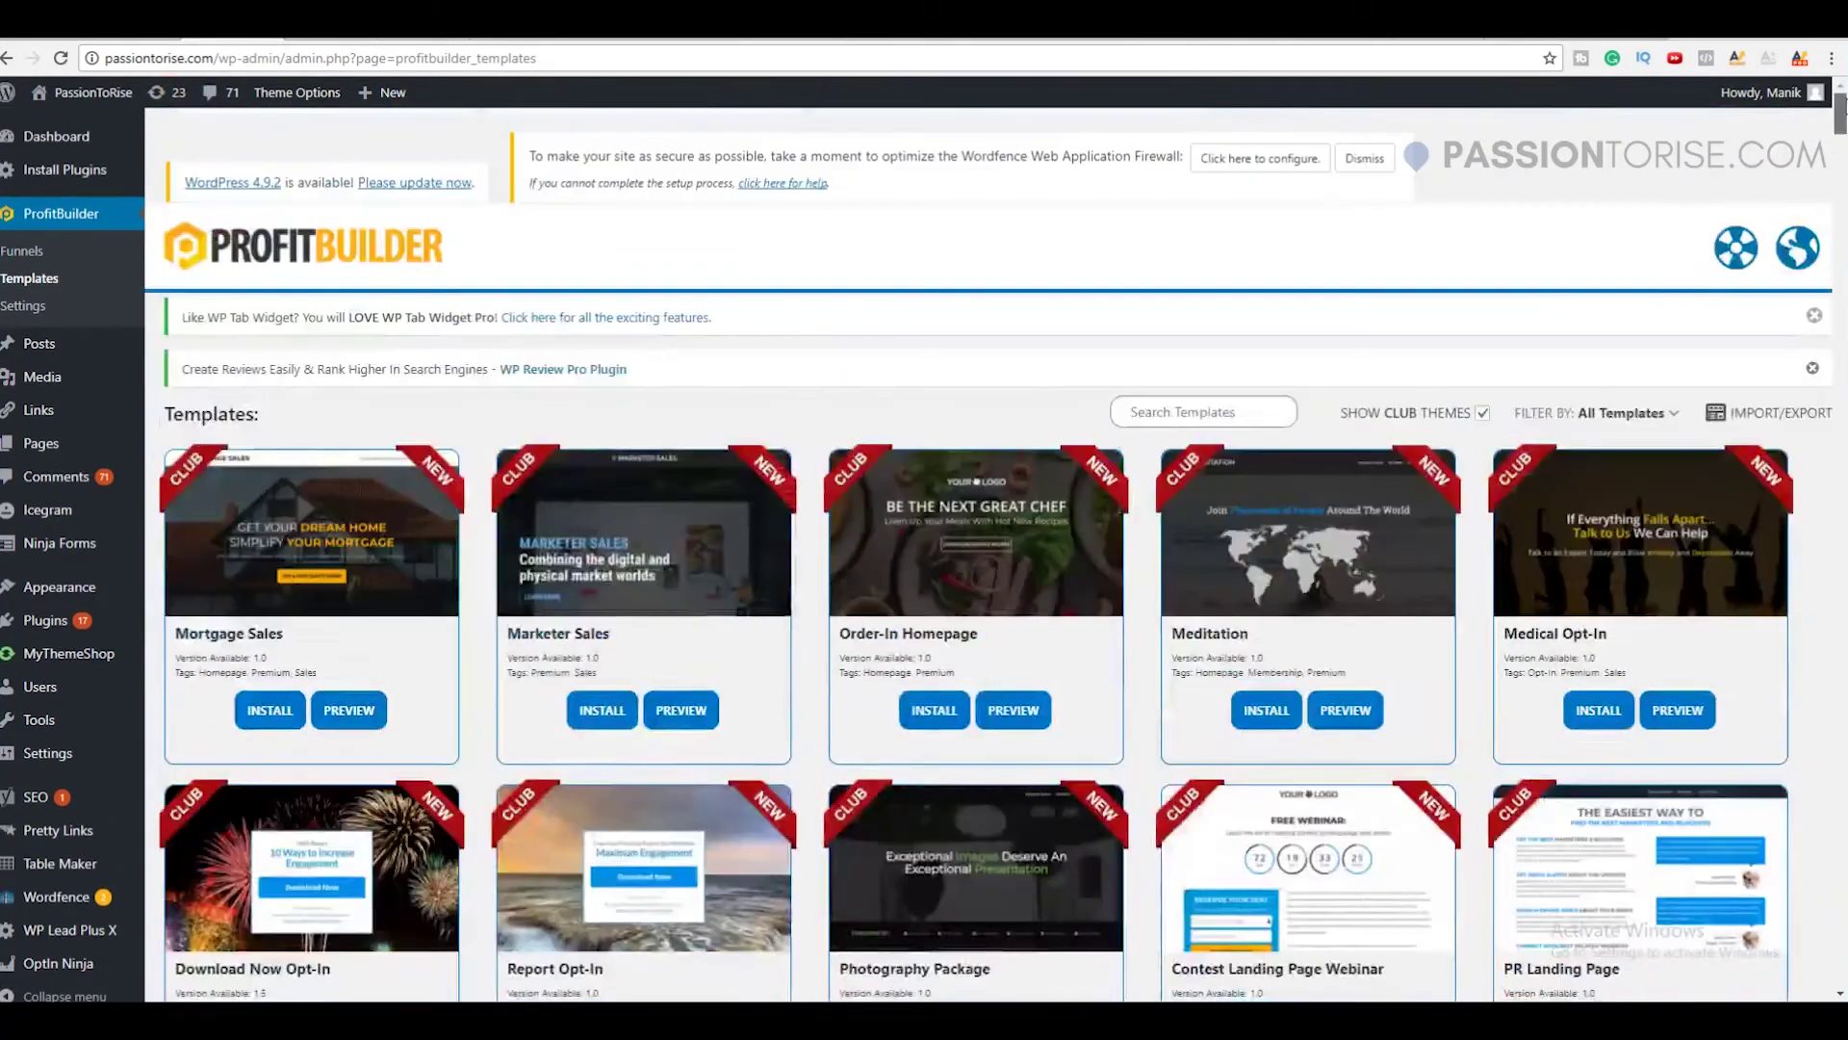
{"action": "scroll", "coordinate": [784, 632], "scroll_direction": "down", "scroll_amount": 3}
{"action": "scroll", "coordinate": [785, 632], "scroll_direction": "down", "scroll_amount": 4}
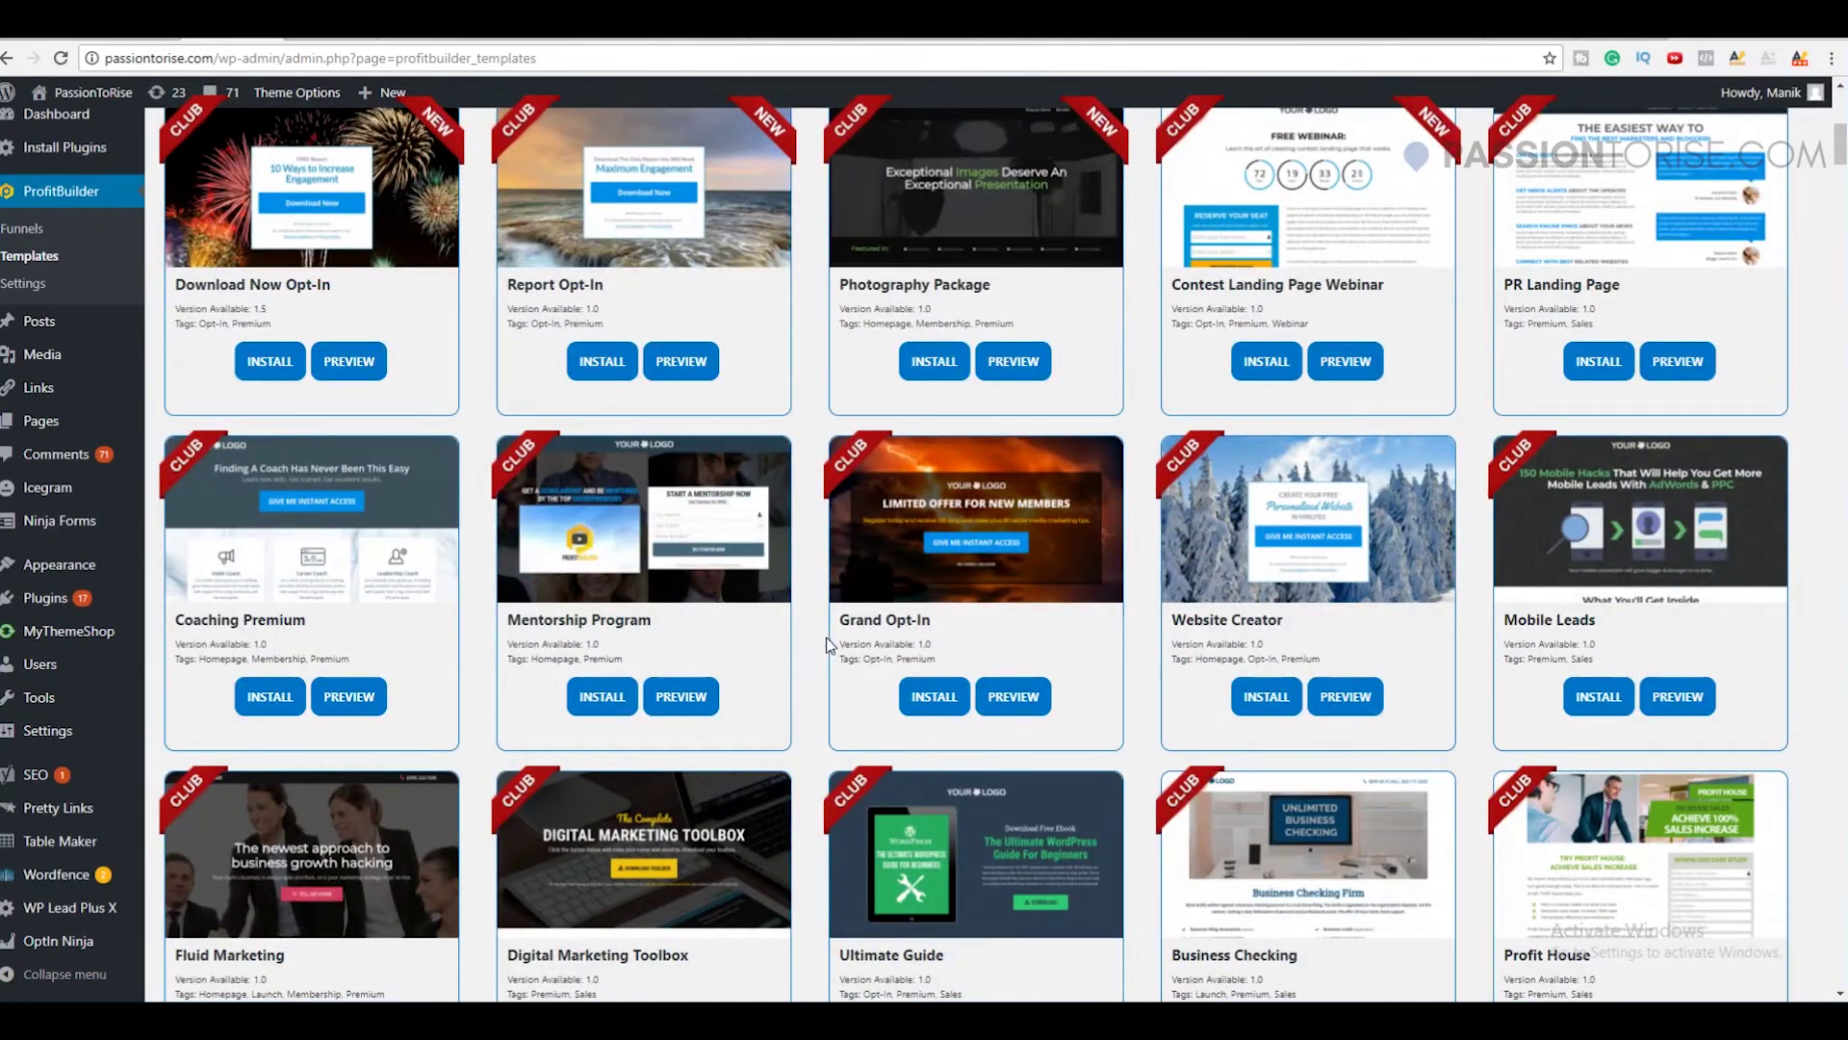
{"action": "scroll", "coordinate": [977, 582], "scroll_direction": "down", "scroll_amount": 18}
{"action": "scroll", "coordinate": [977, 583], "scroll_direction": "down", "scroll_amount": 20}
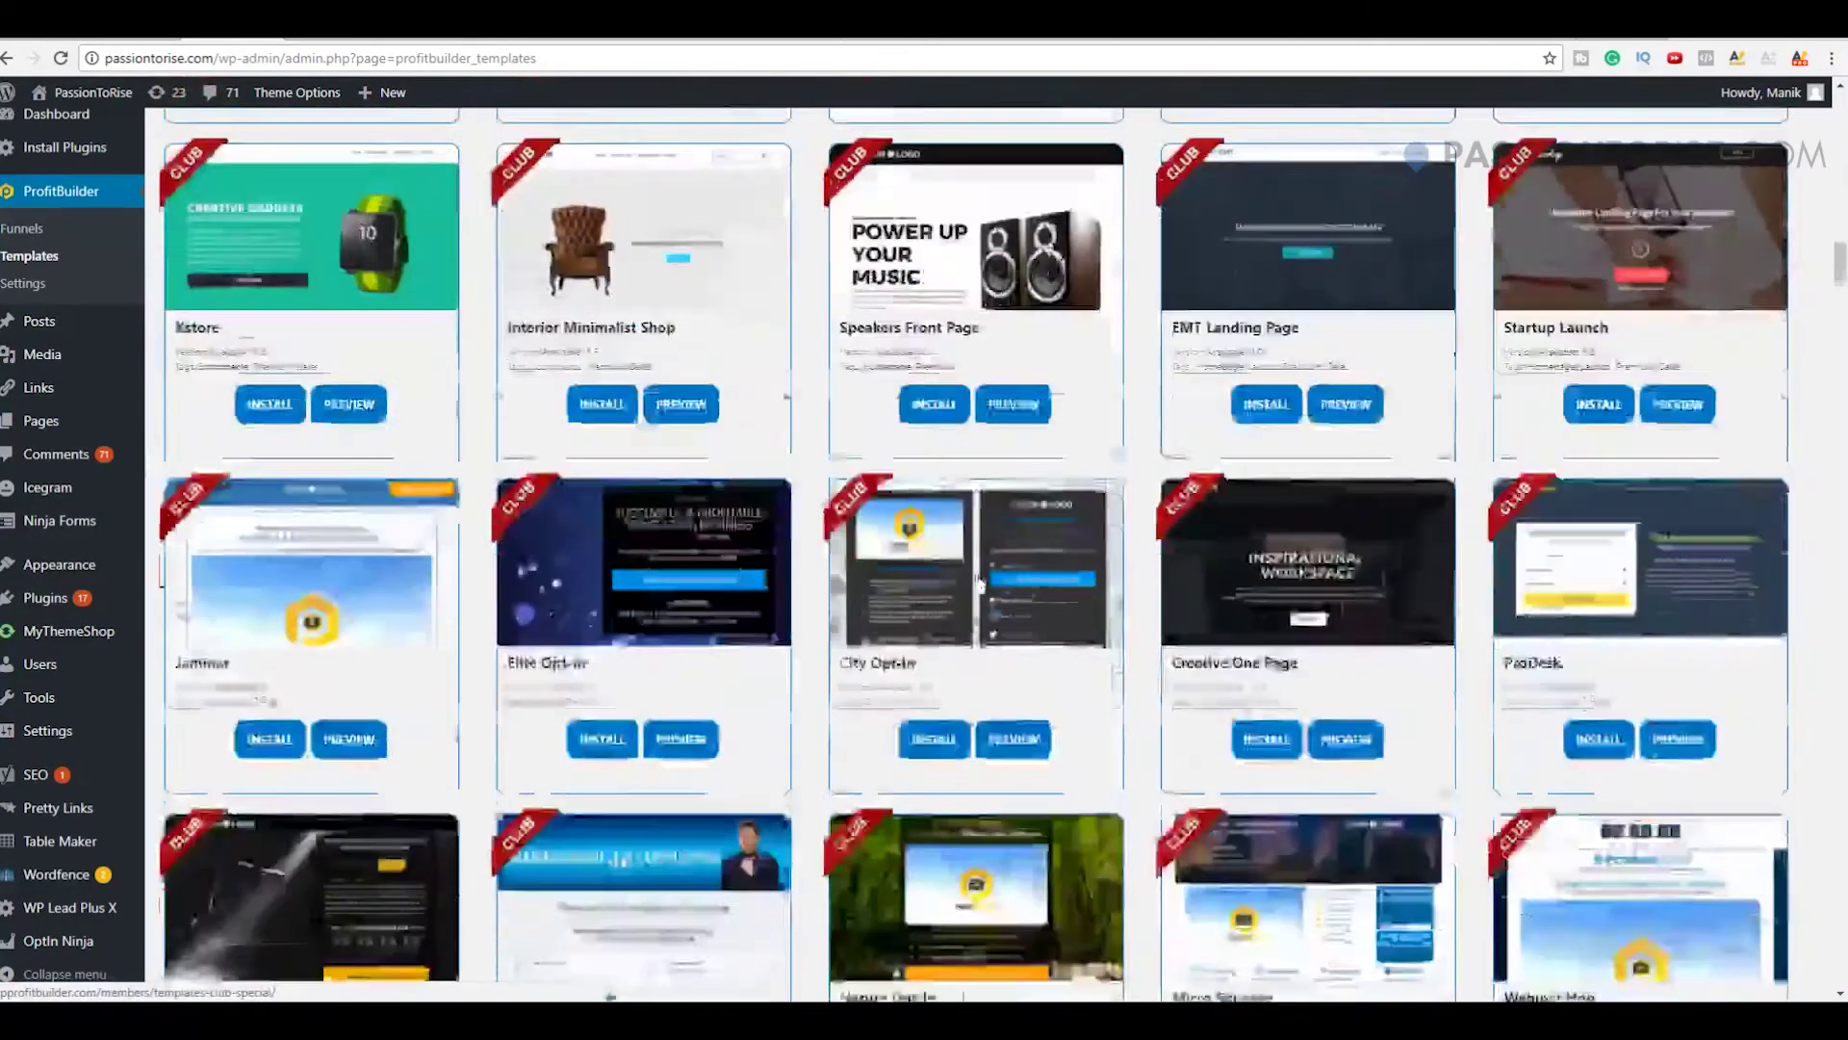
{"action": "scroll", "coordinate": [978, 583], "scroll_direction": "up", "scroll_amount": 7}
{"action": "scroll", "coordinate": [1040, 586], "scroll_direction": "down", "scroll_amount": 15}
{"action": "scroll", "coordinate": [1108, 591], "scroll_direction": "up", "scroll_amount": 15}
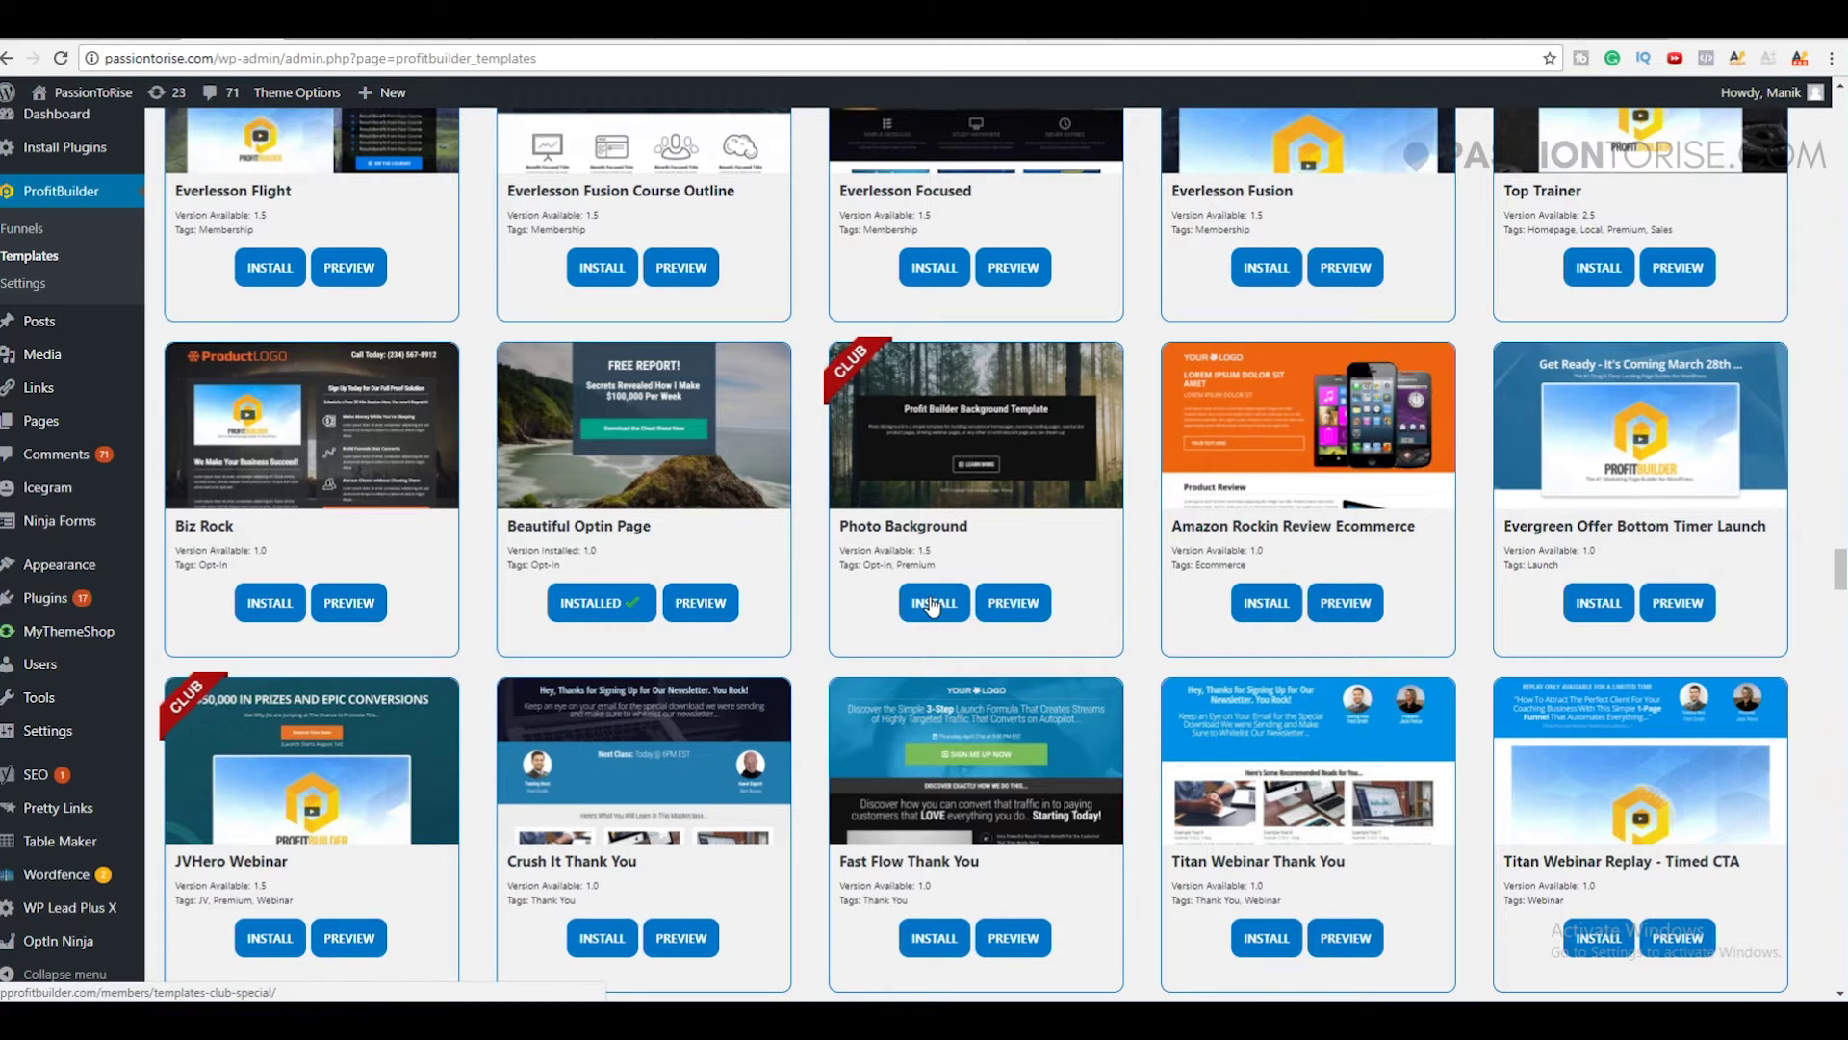
- Install the Biz Rock template
{"action": "left_click", "coordinate": [265, 602]}
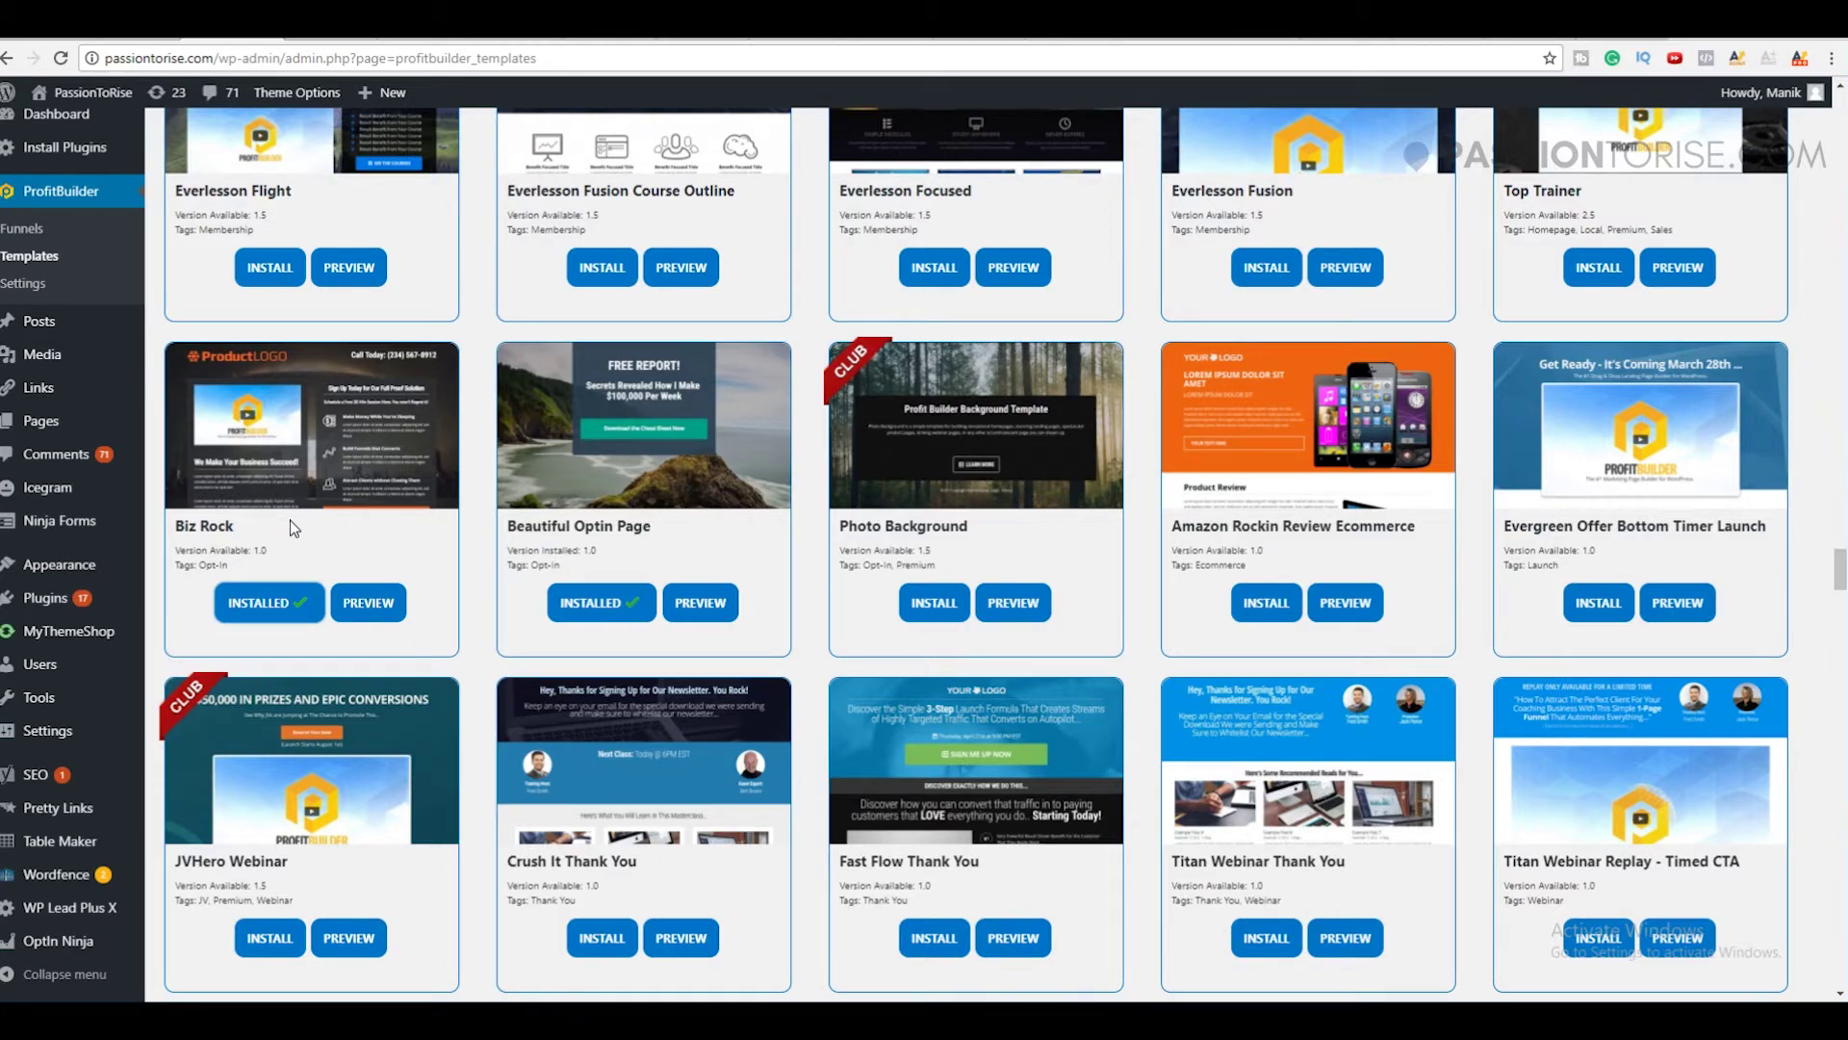
{"action": "scroll", "coordinate": [192, 463], "scroll_direction": "up", "scroll_amount": 5}
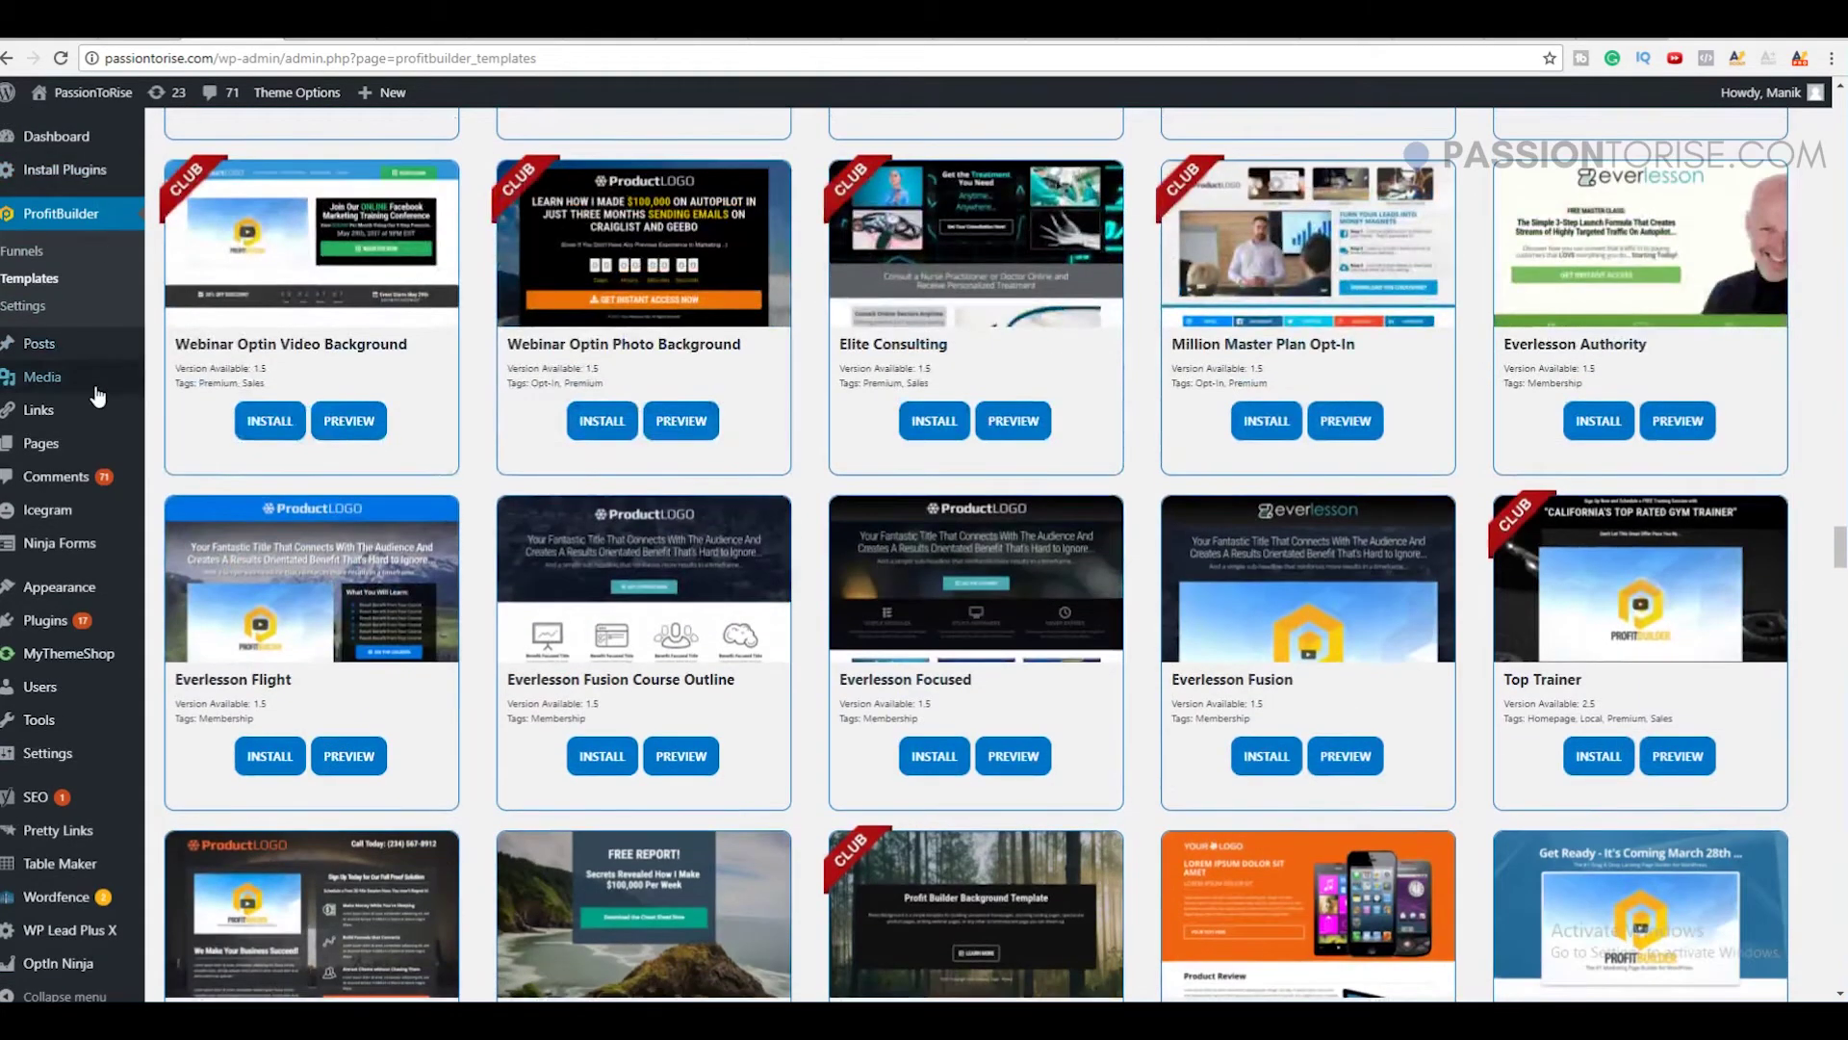
{"action": "mouse_move", "coordinate": [113, 452]}
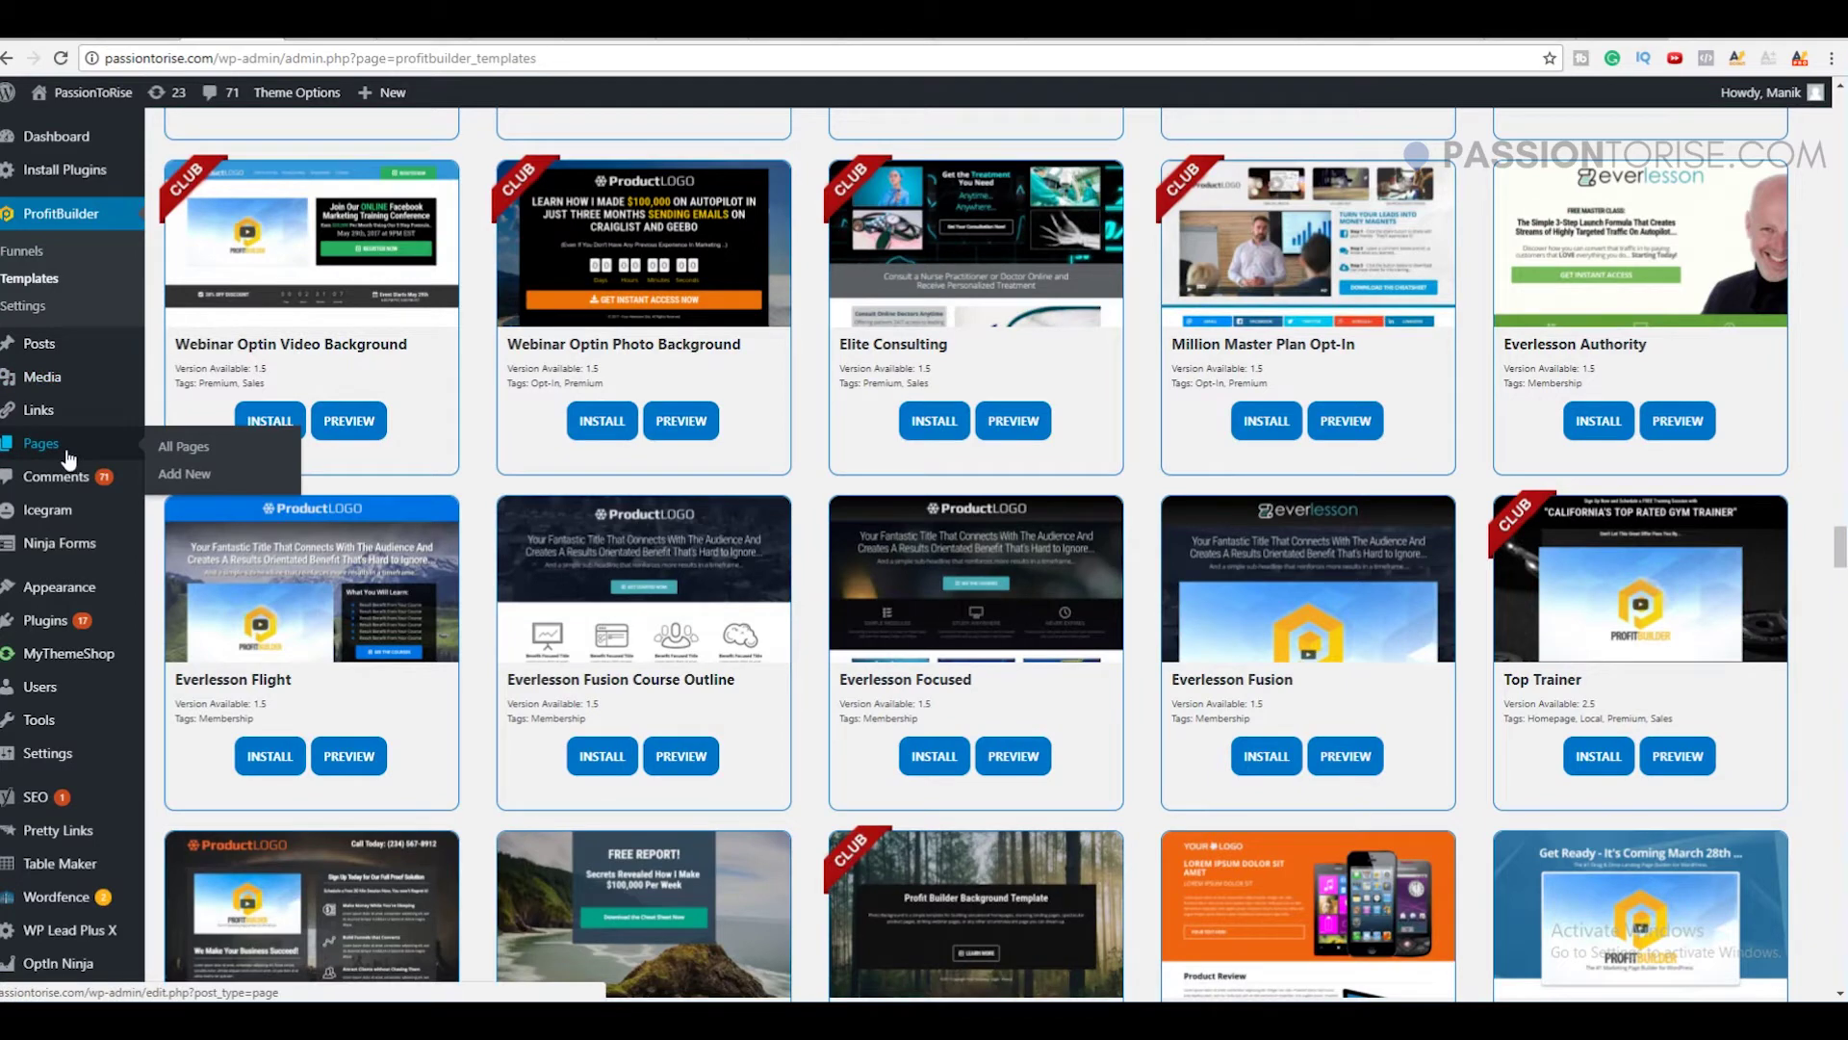
- Add a new page titled 'Test1' and publish it
{"action": "left_click", "coordinate": [190, 478]}
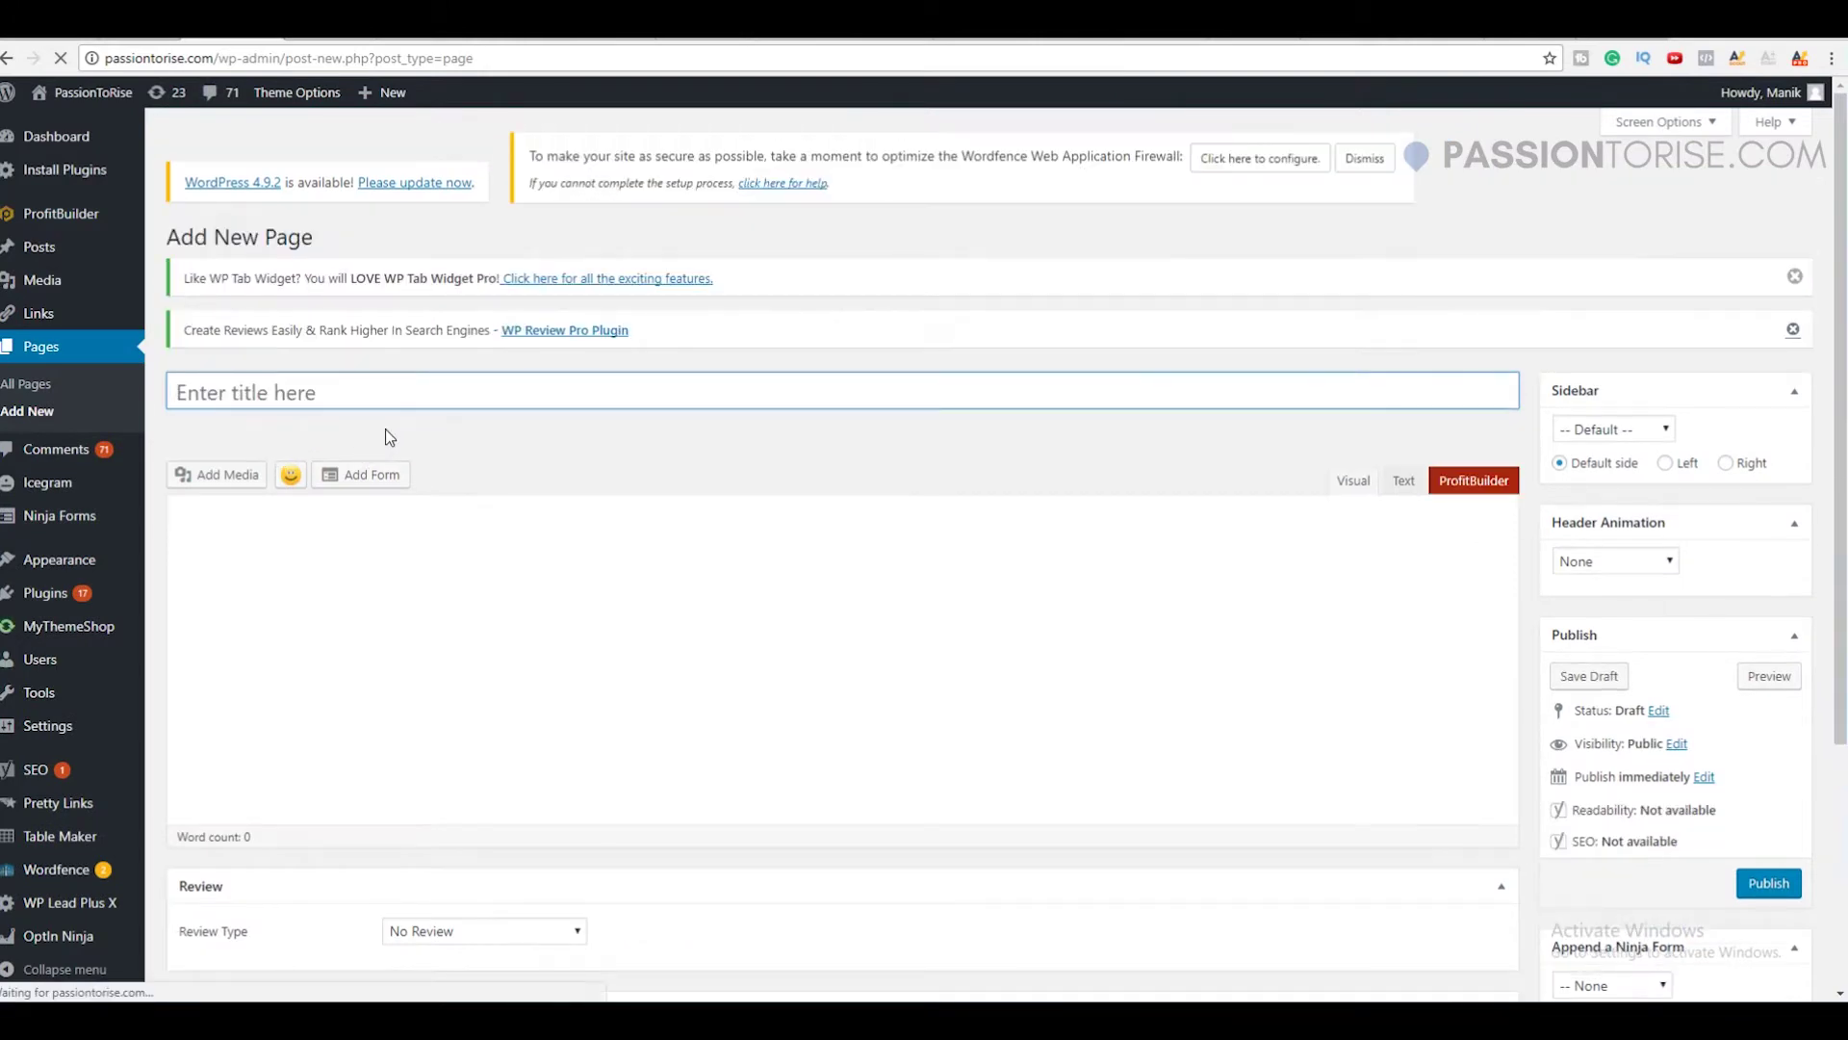
{"action": "left_click", "coordinate": [424, 397]}
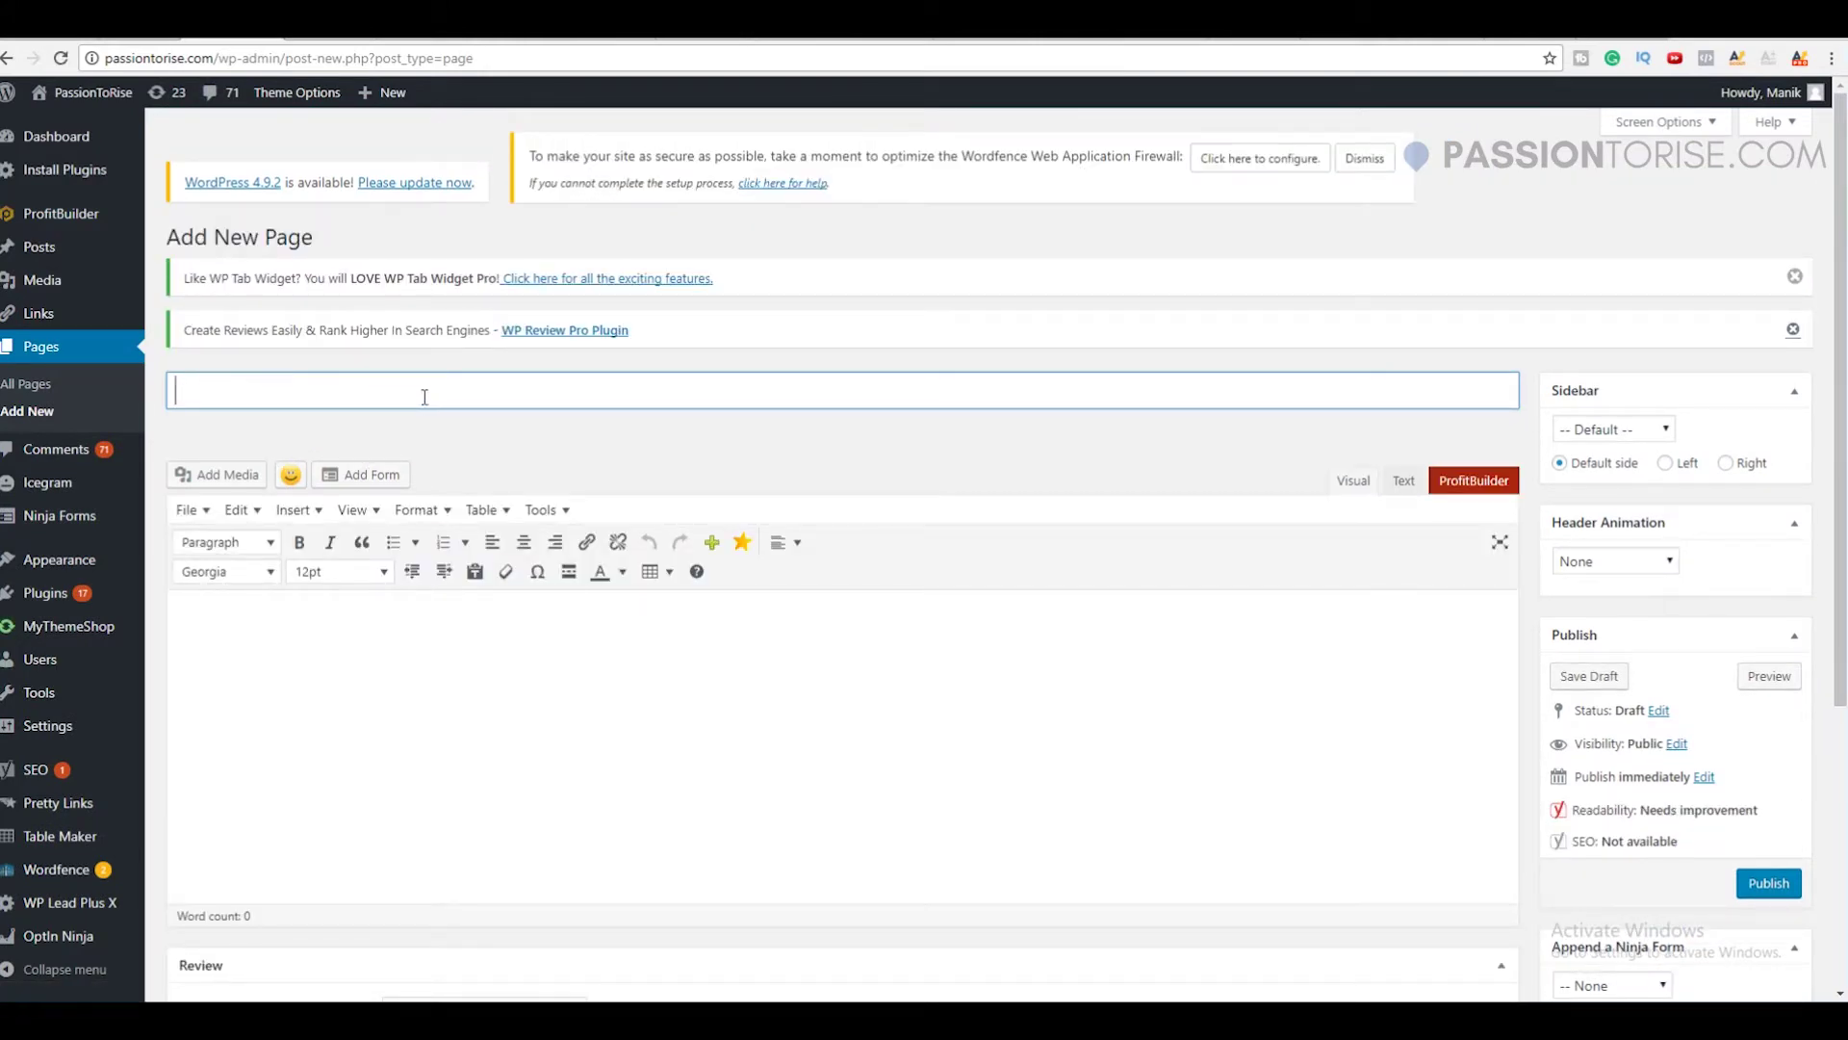
{"action": "type", "text": "Test1"}
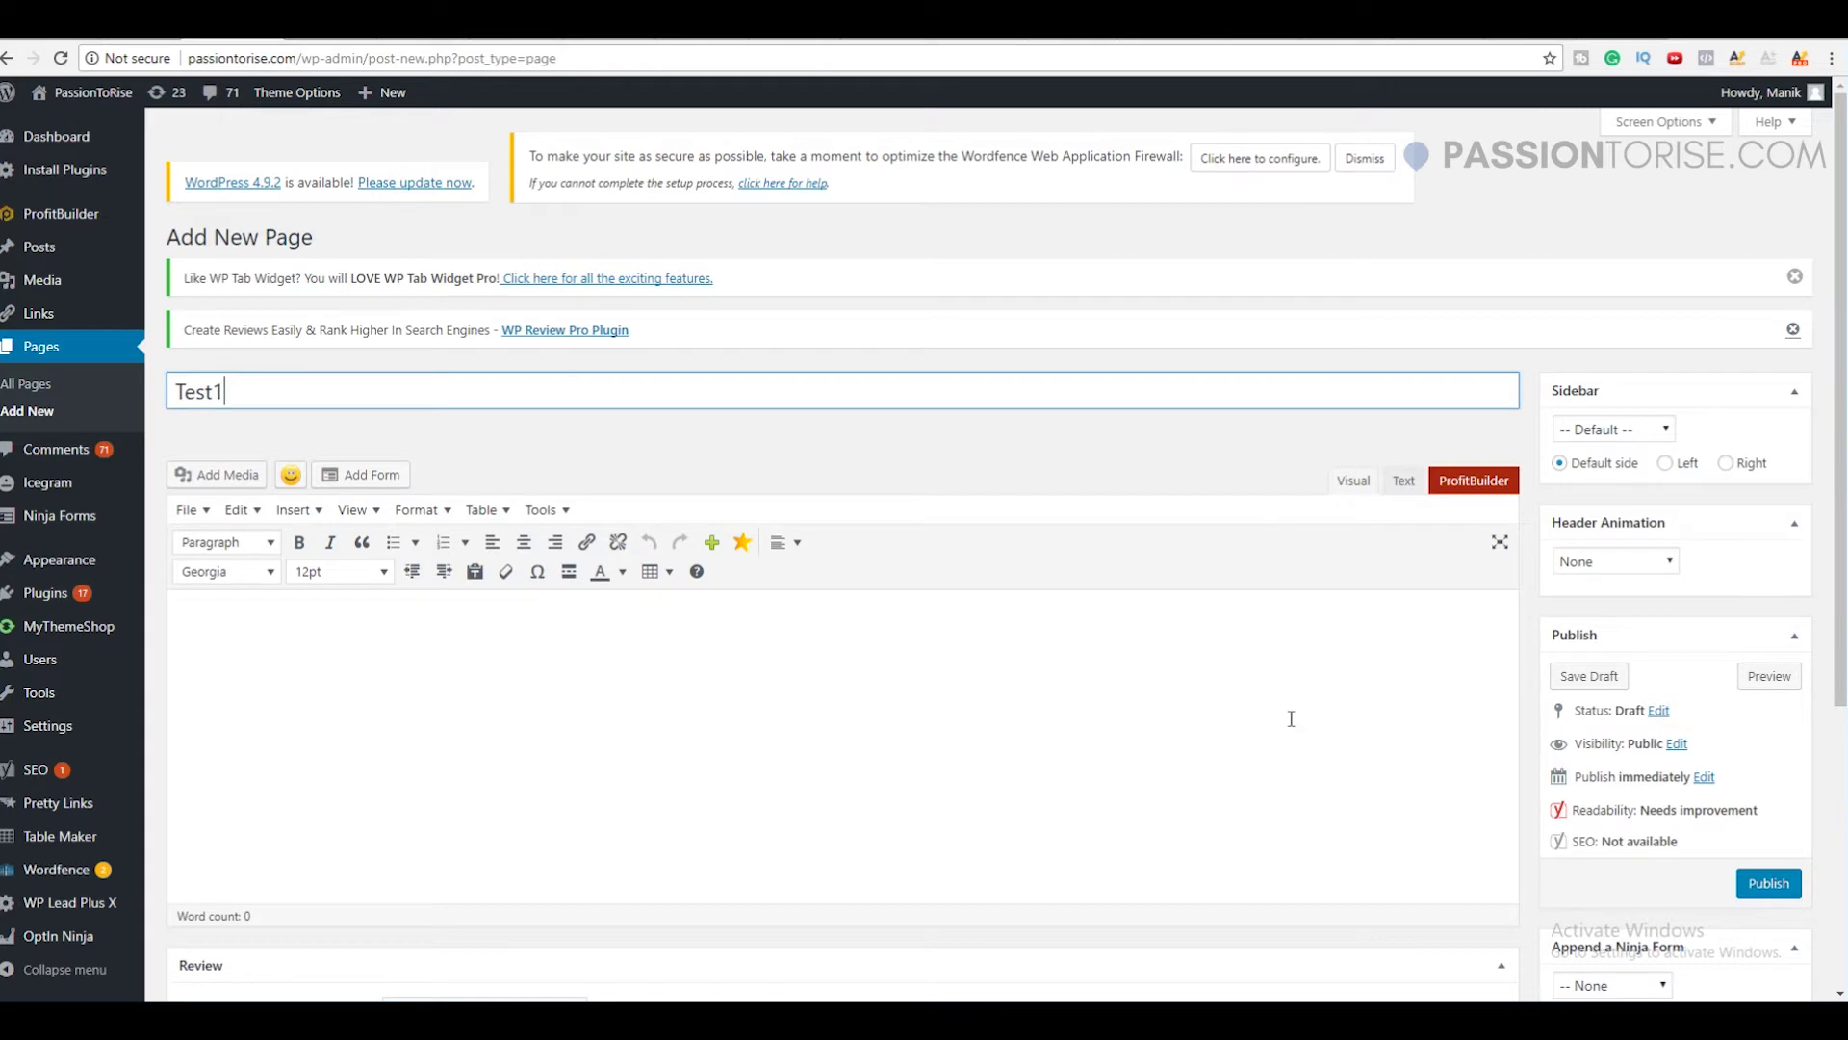
{"action": "left_click", "coordinate": [1766, 884]}
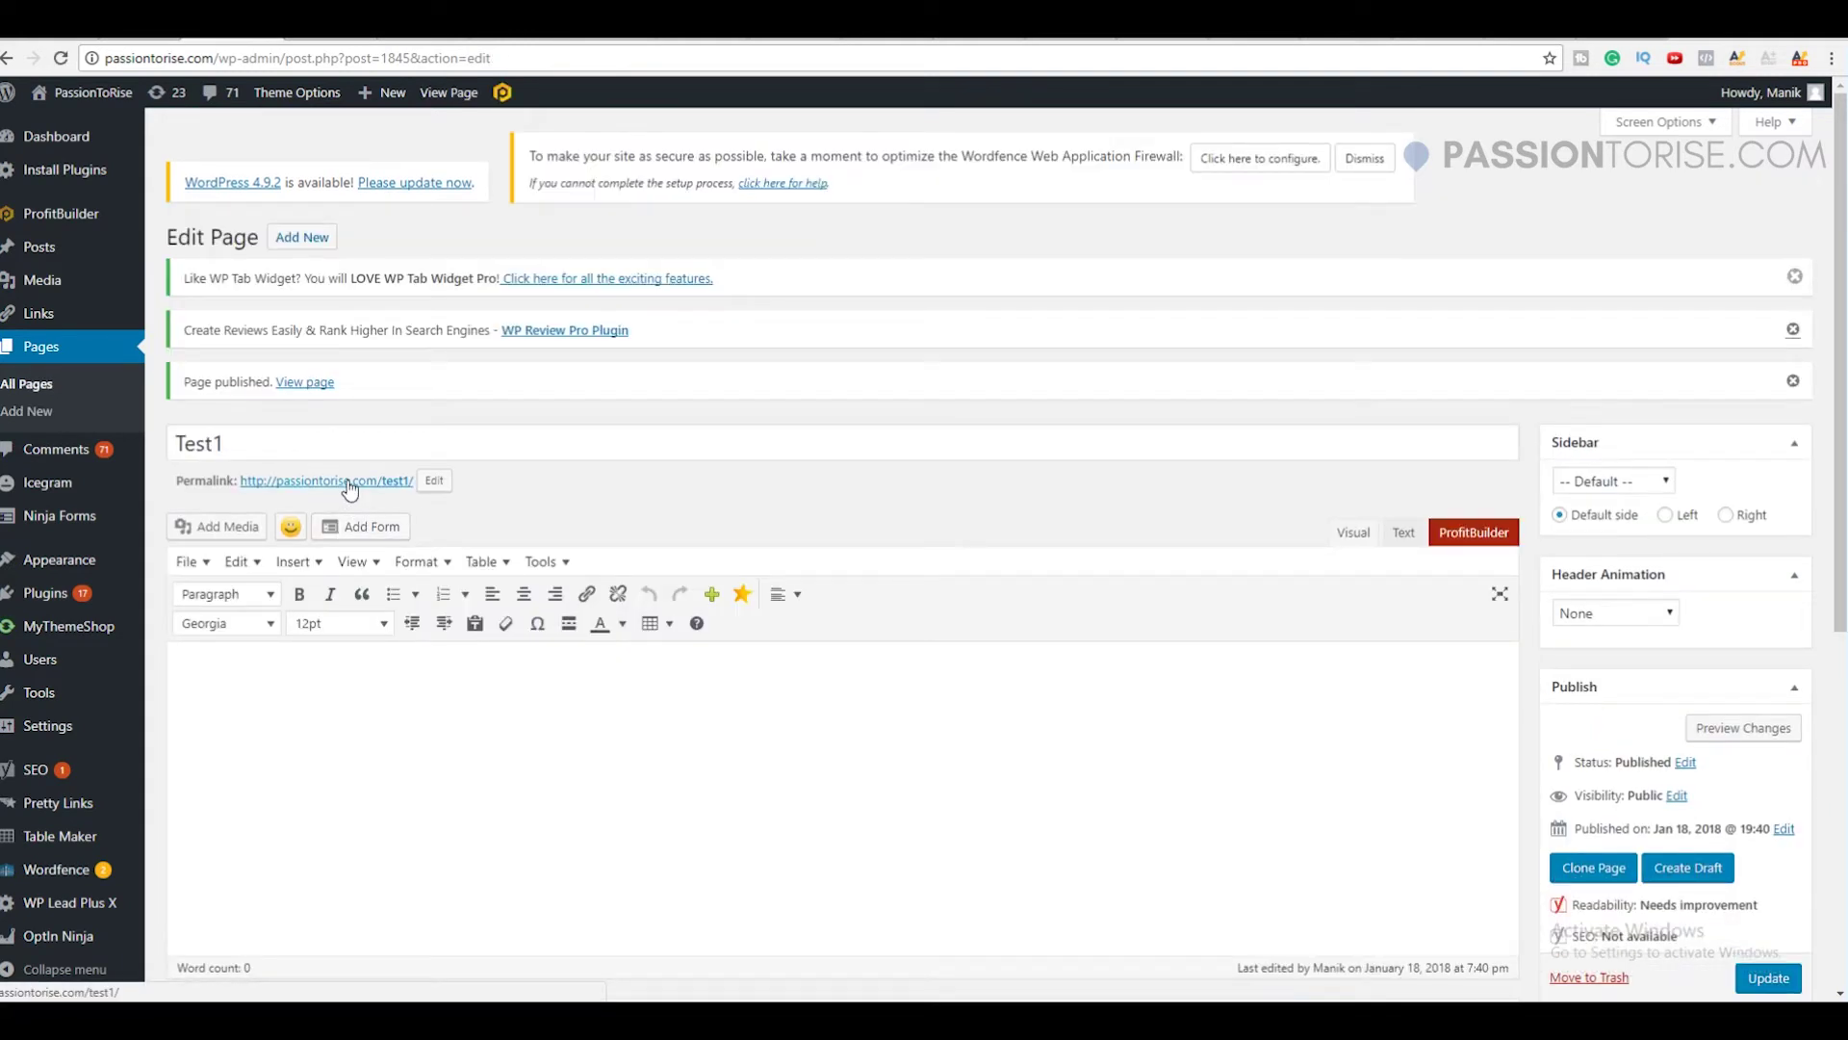
- Edit Test1 in ProfitBuilder and load the Beautiful Optin Page template into it
{"action": "left_click", "coordinate": [1467, 545]}
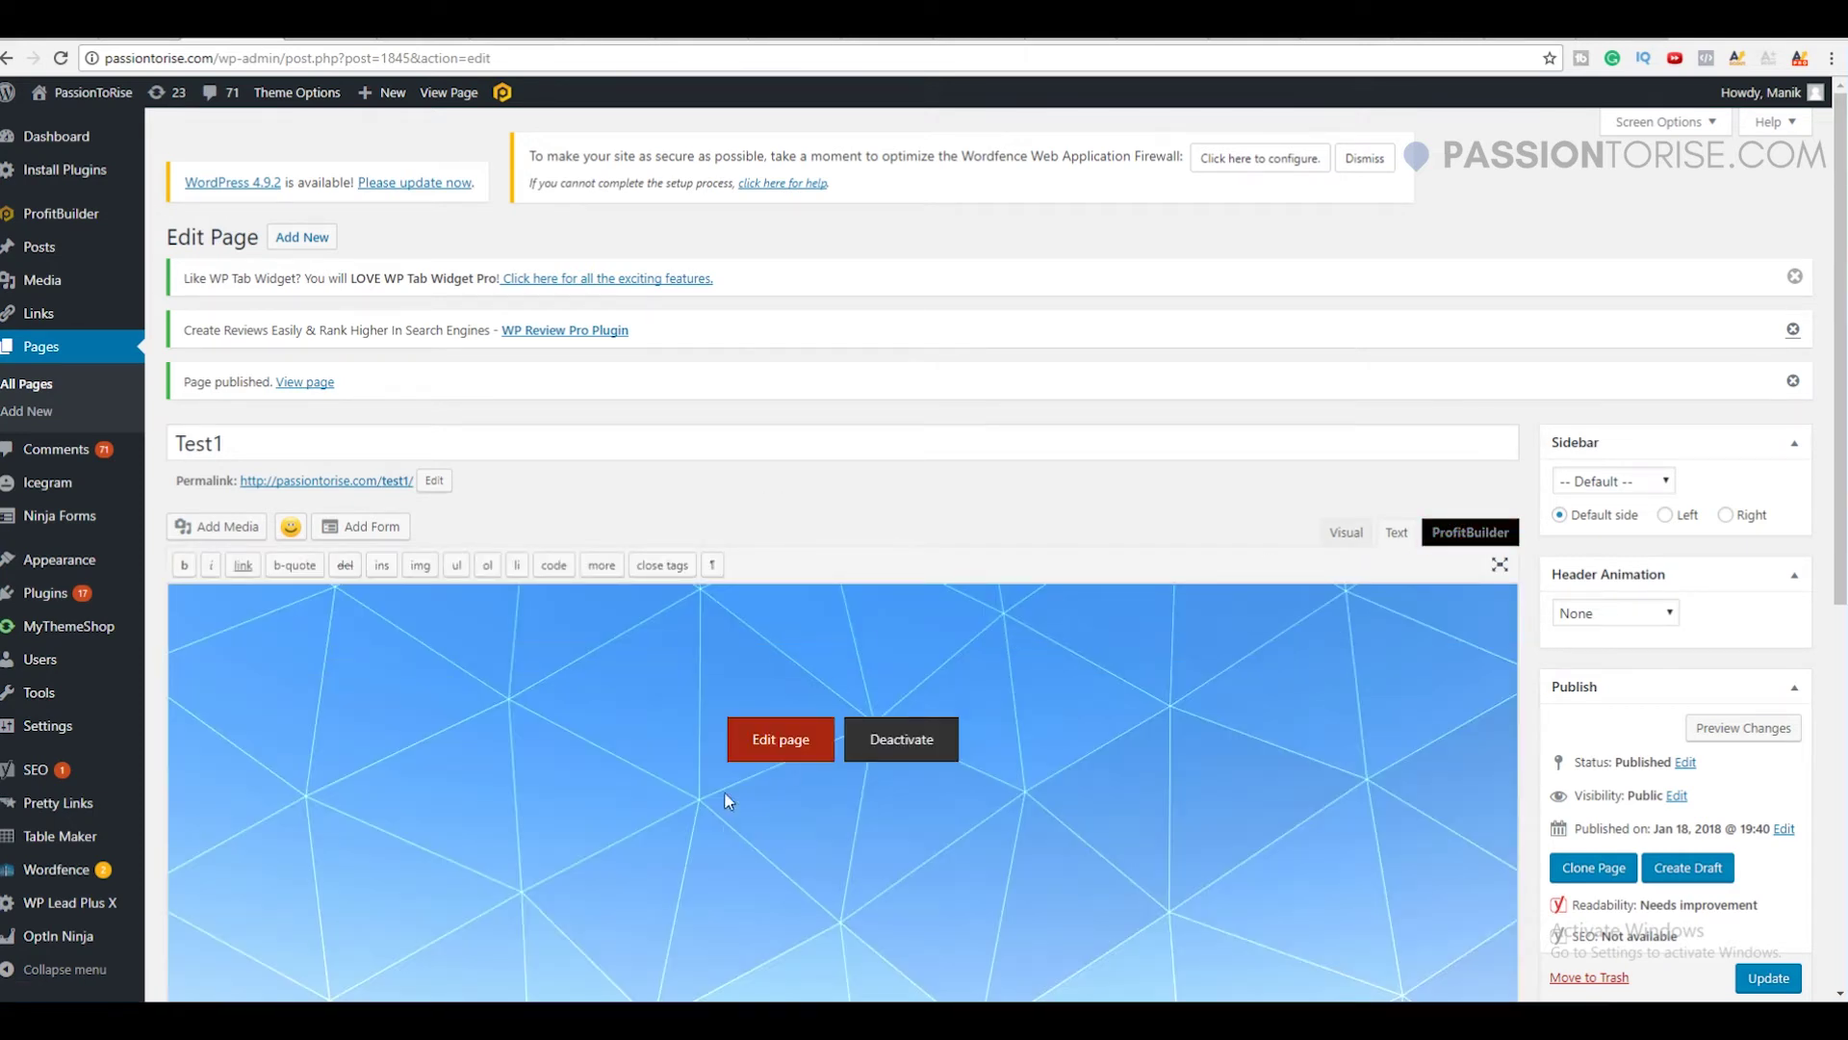
{"action": "left_click", "coordinate": [792, 742]}
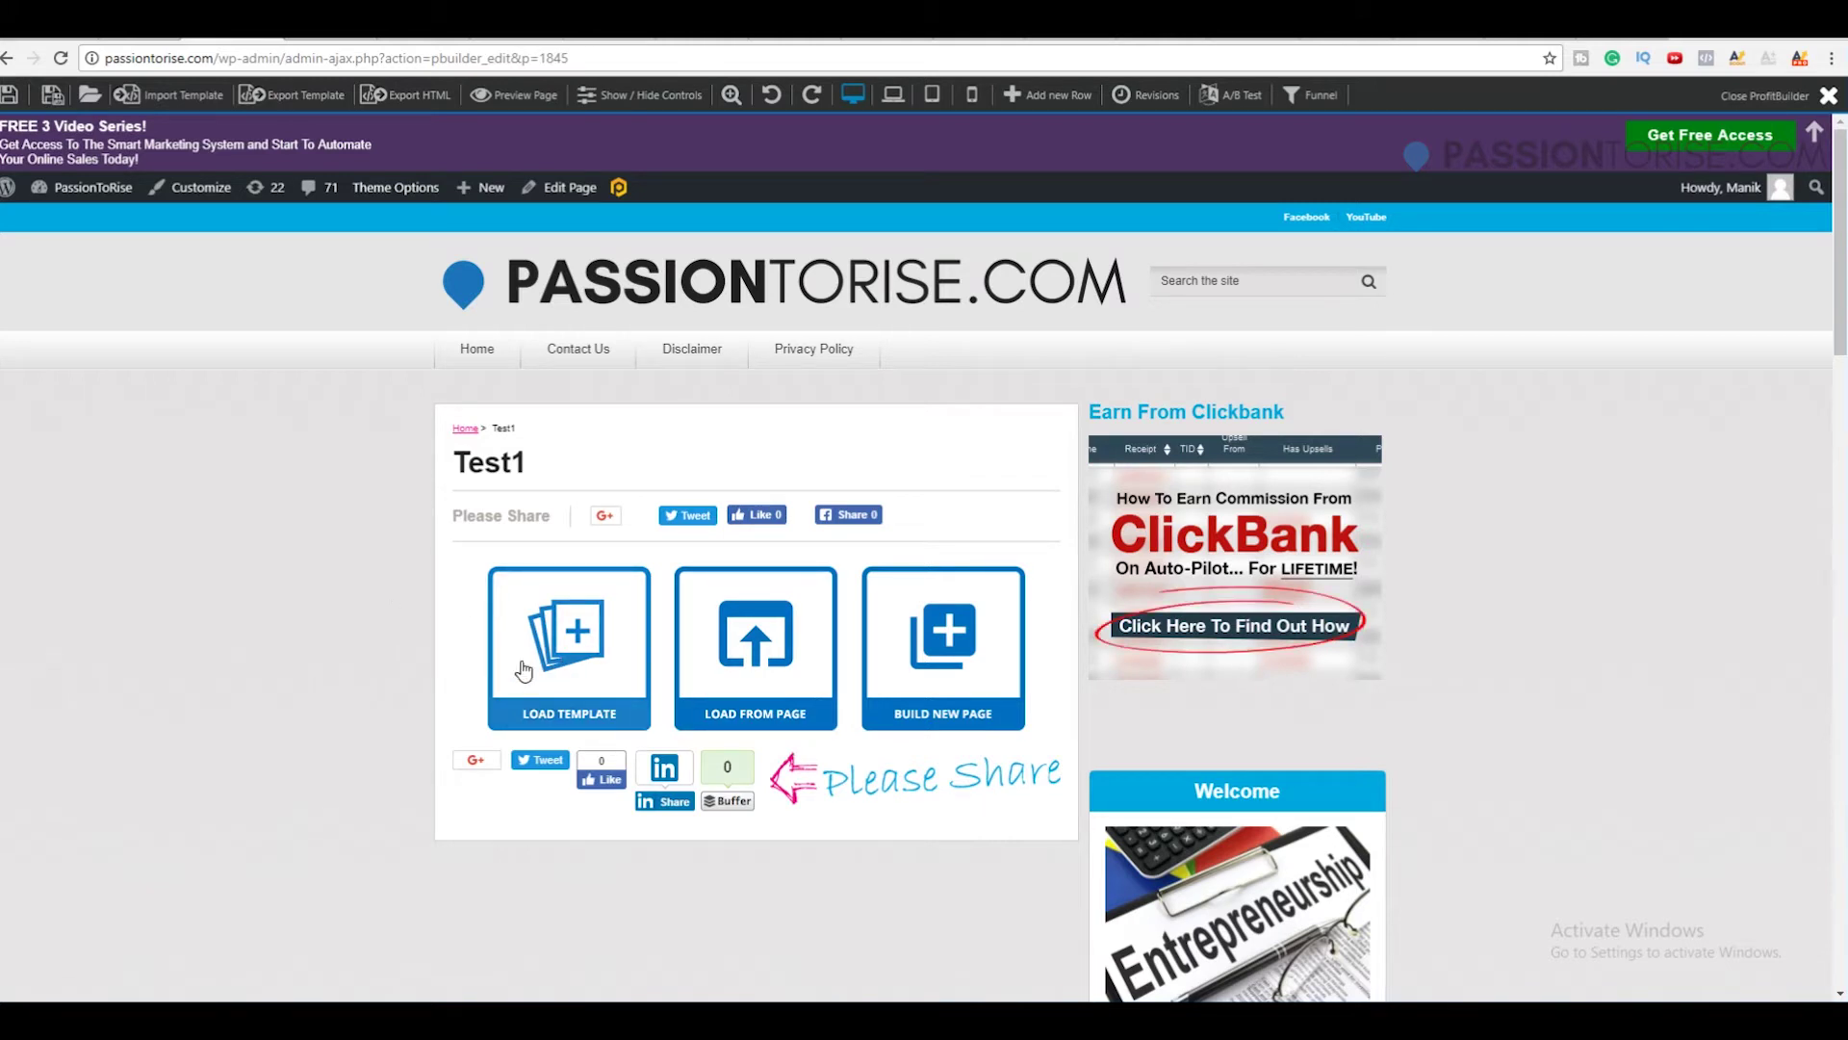
{"action": "left_click", "coordinate": [583, 652]}
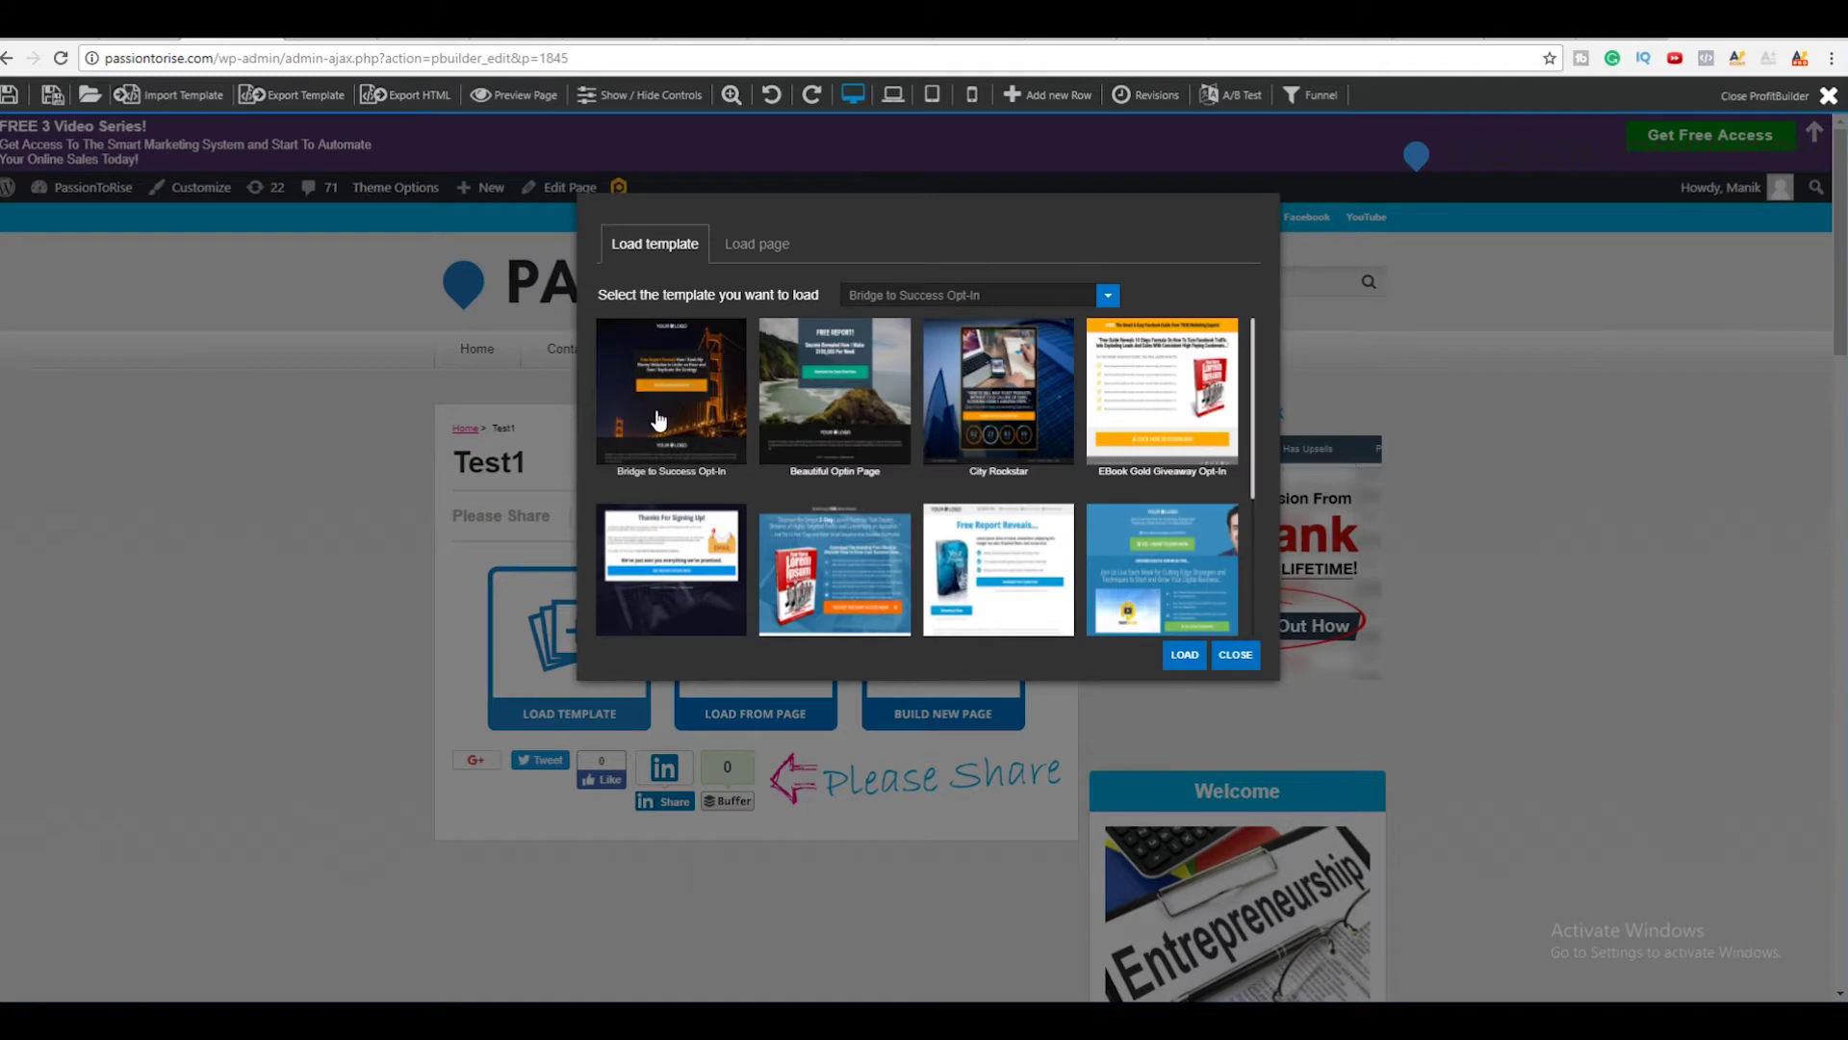
{"action": "scroll", "coordinate": [1076, 463], "scroll_direction": "down", "scroll_amount": 3}
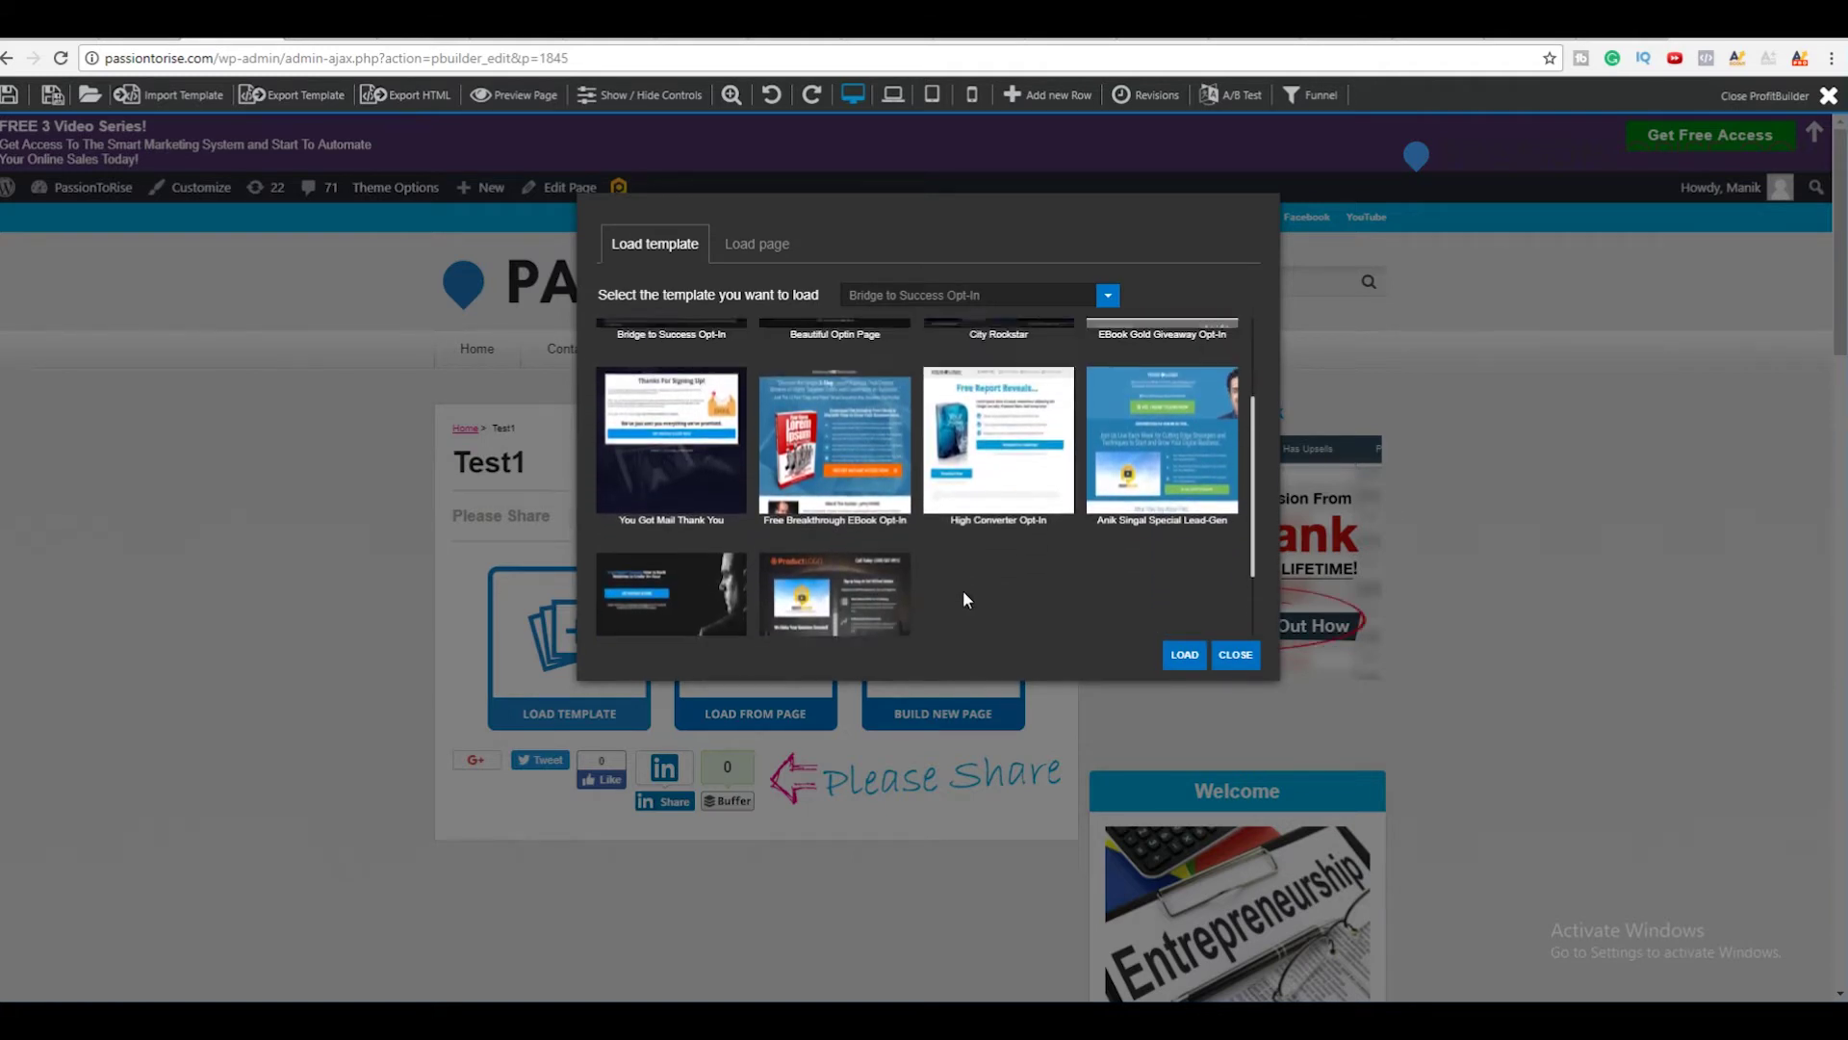
{"action": "scroll", "coordinate": [963, 591], "scroll_direction": "up", "scroll_amount": 3}
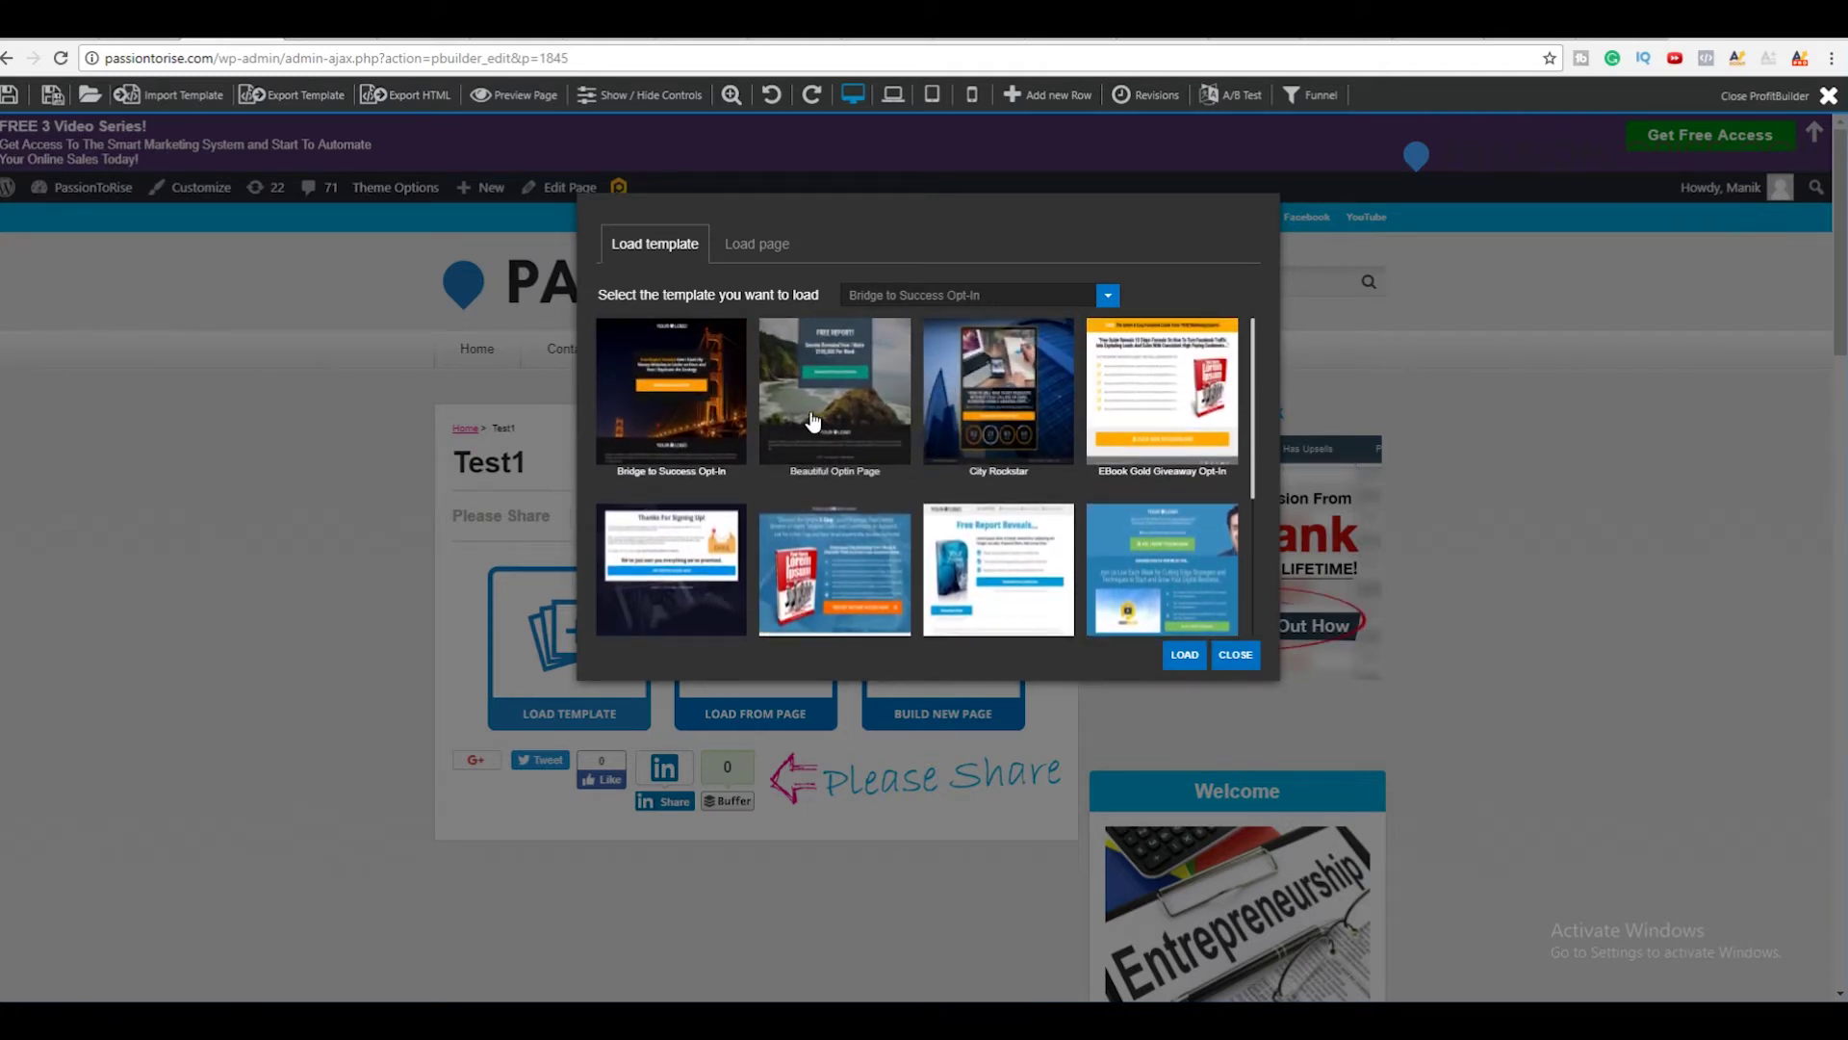
{"action": "left_click", "coordinate": [832, 385]}
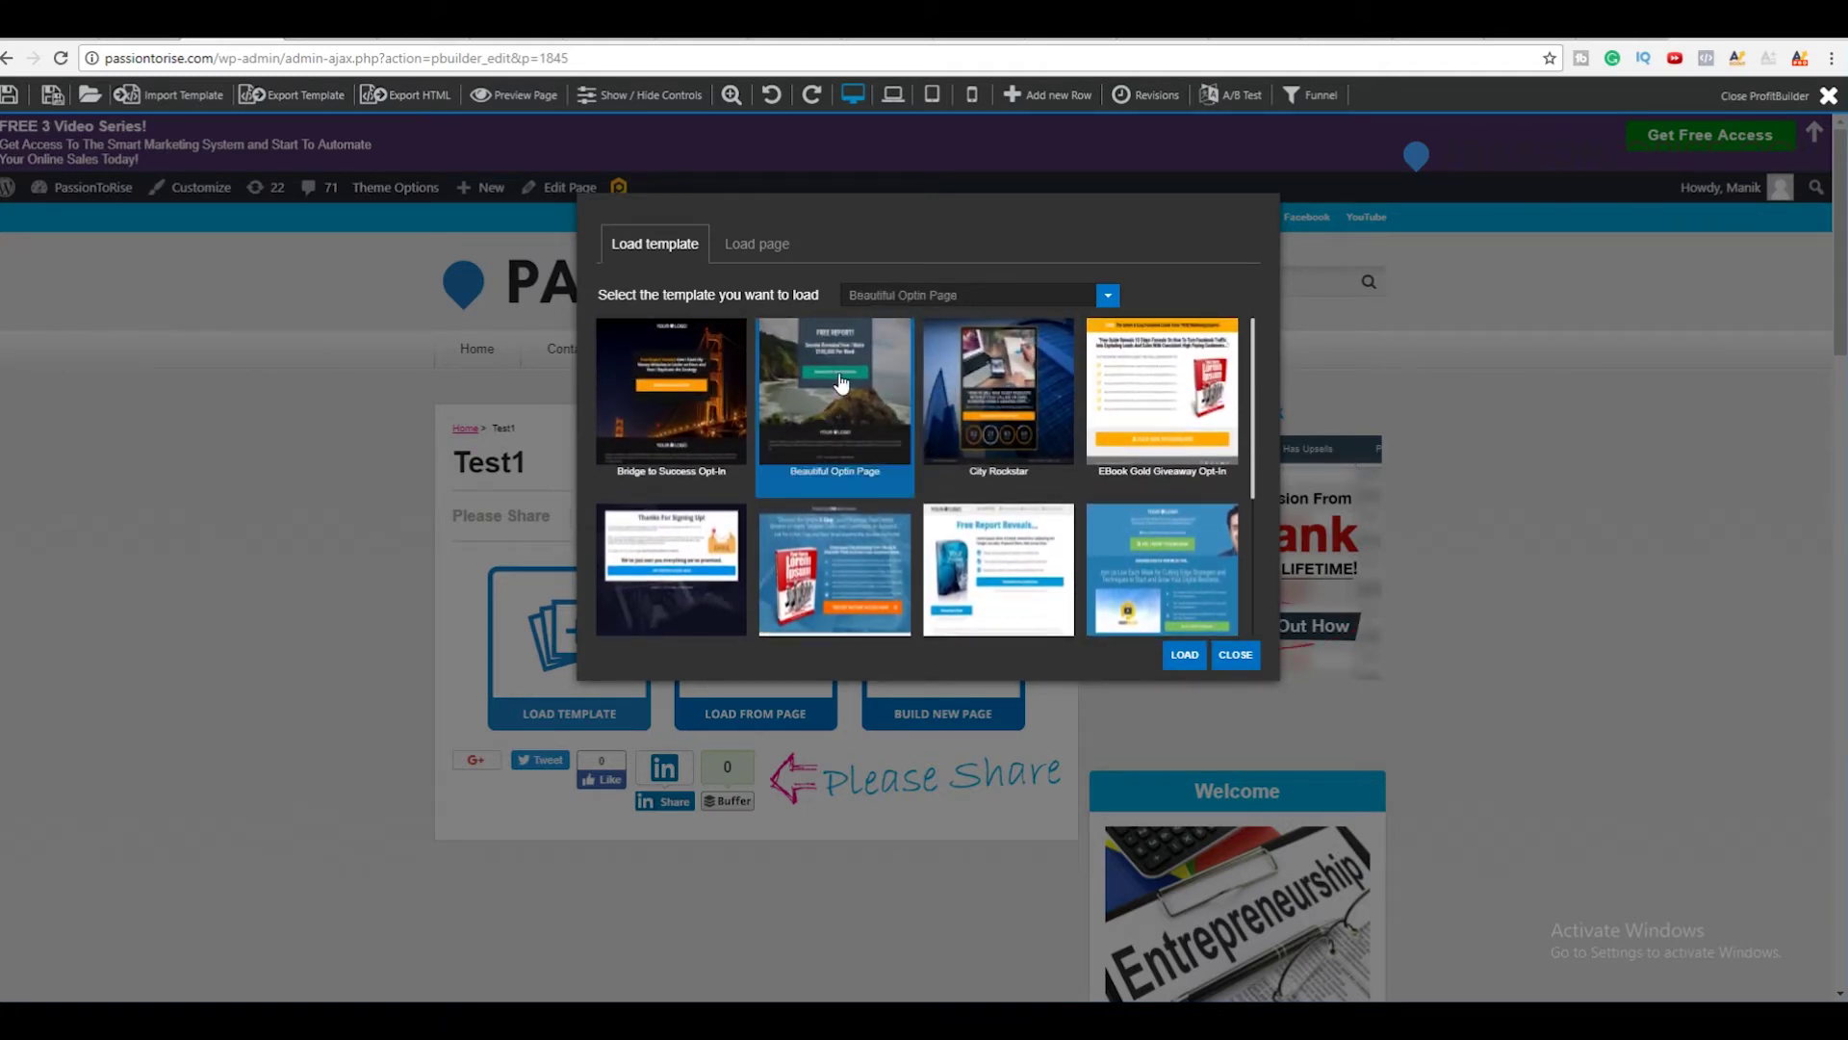
{"action": "left_click", "coordinate": [1182, 656]}
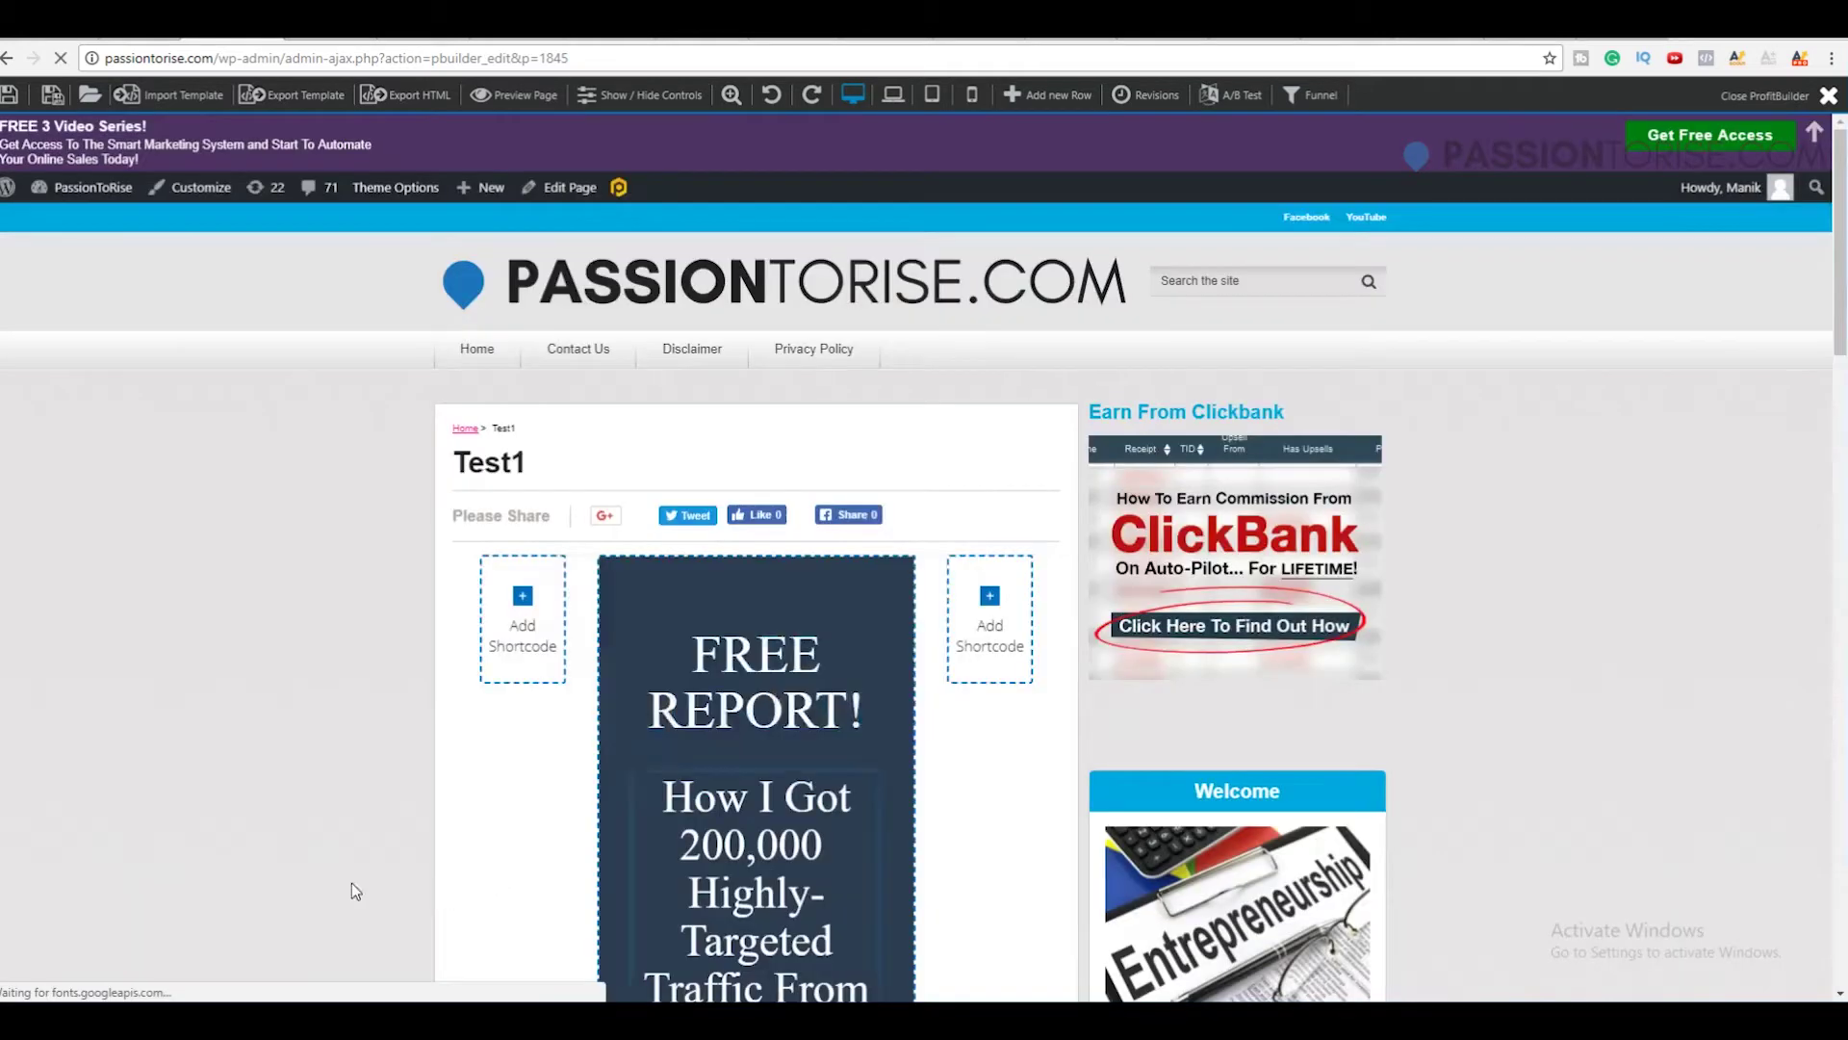
- Keep the Test1 opt-in template with its FREE REPORT! headline open in the ProfitBuilder editor
{"action": "mouse_move", "coordinate": [645, 631]}
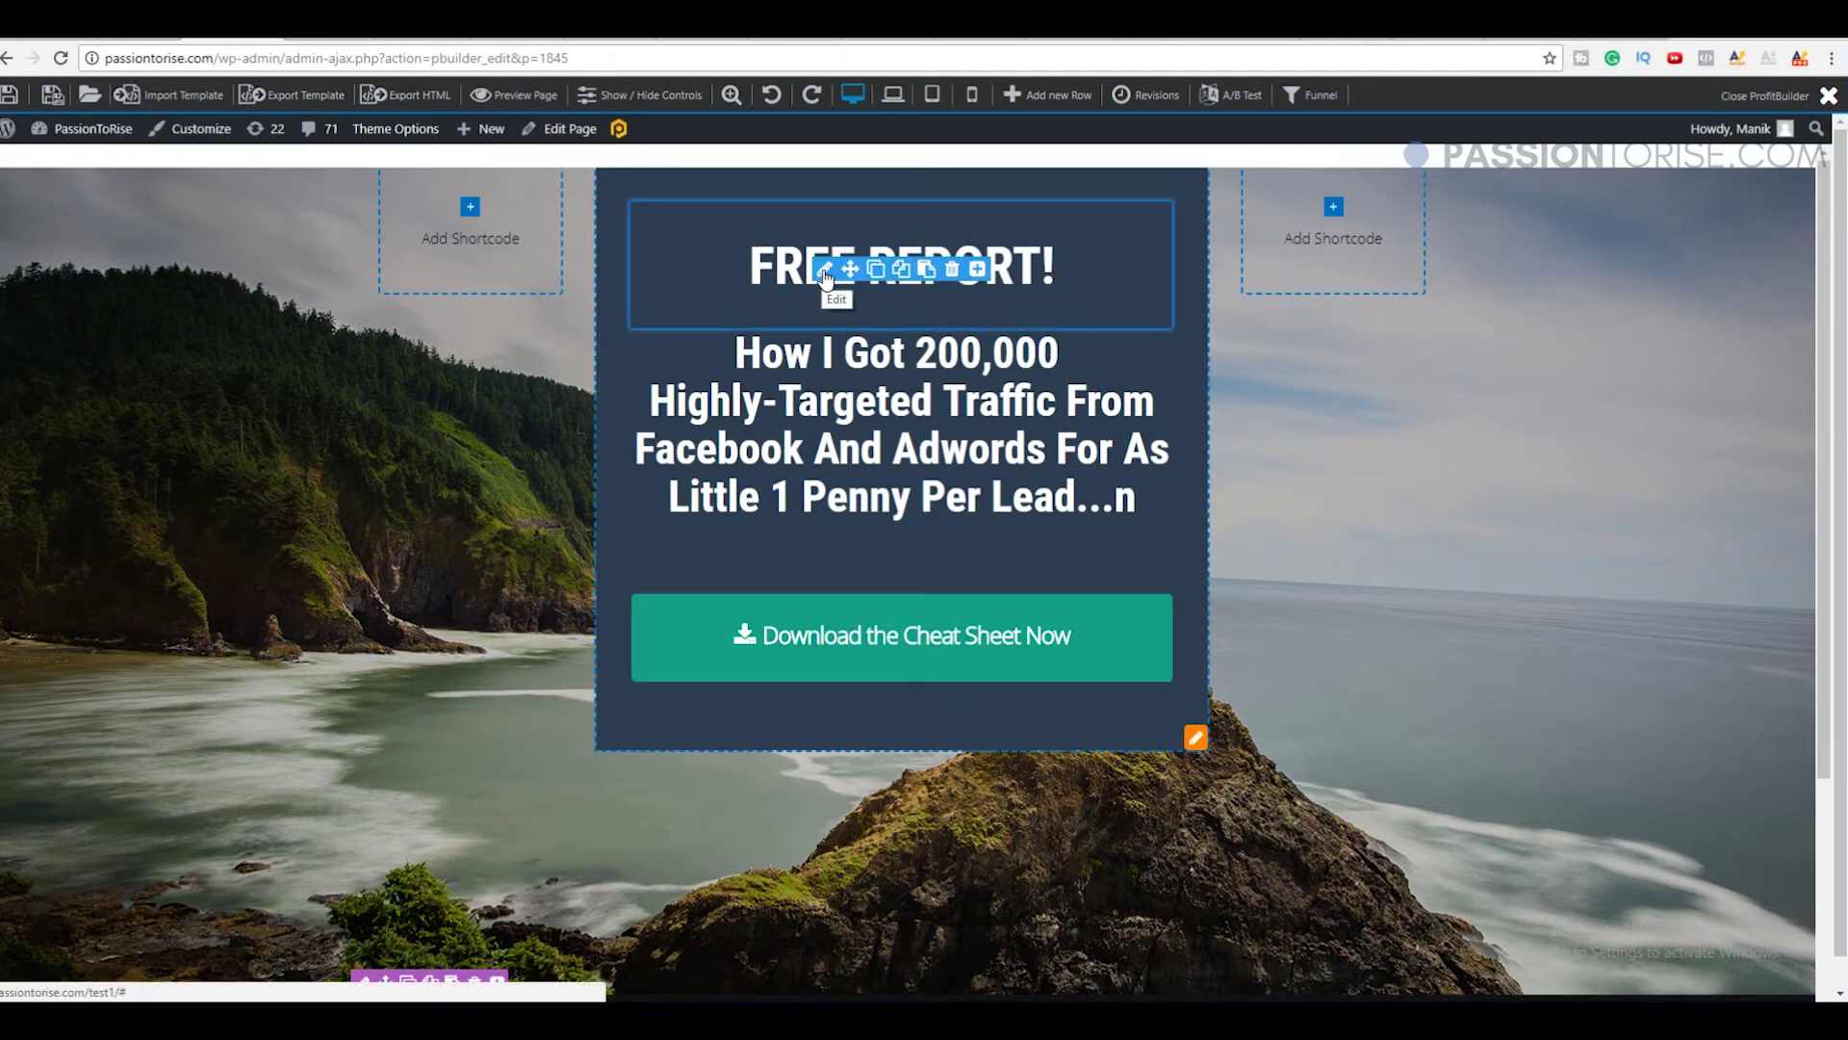
- Change the FREE REPORT! heading text to 'Download FREE Report'
{"action": "left_click", "coordinate": [825, 276]}
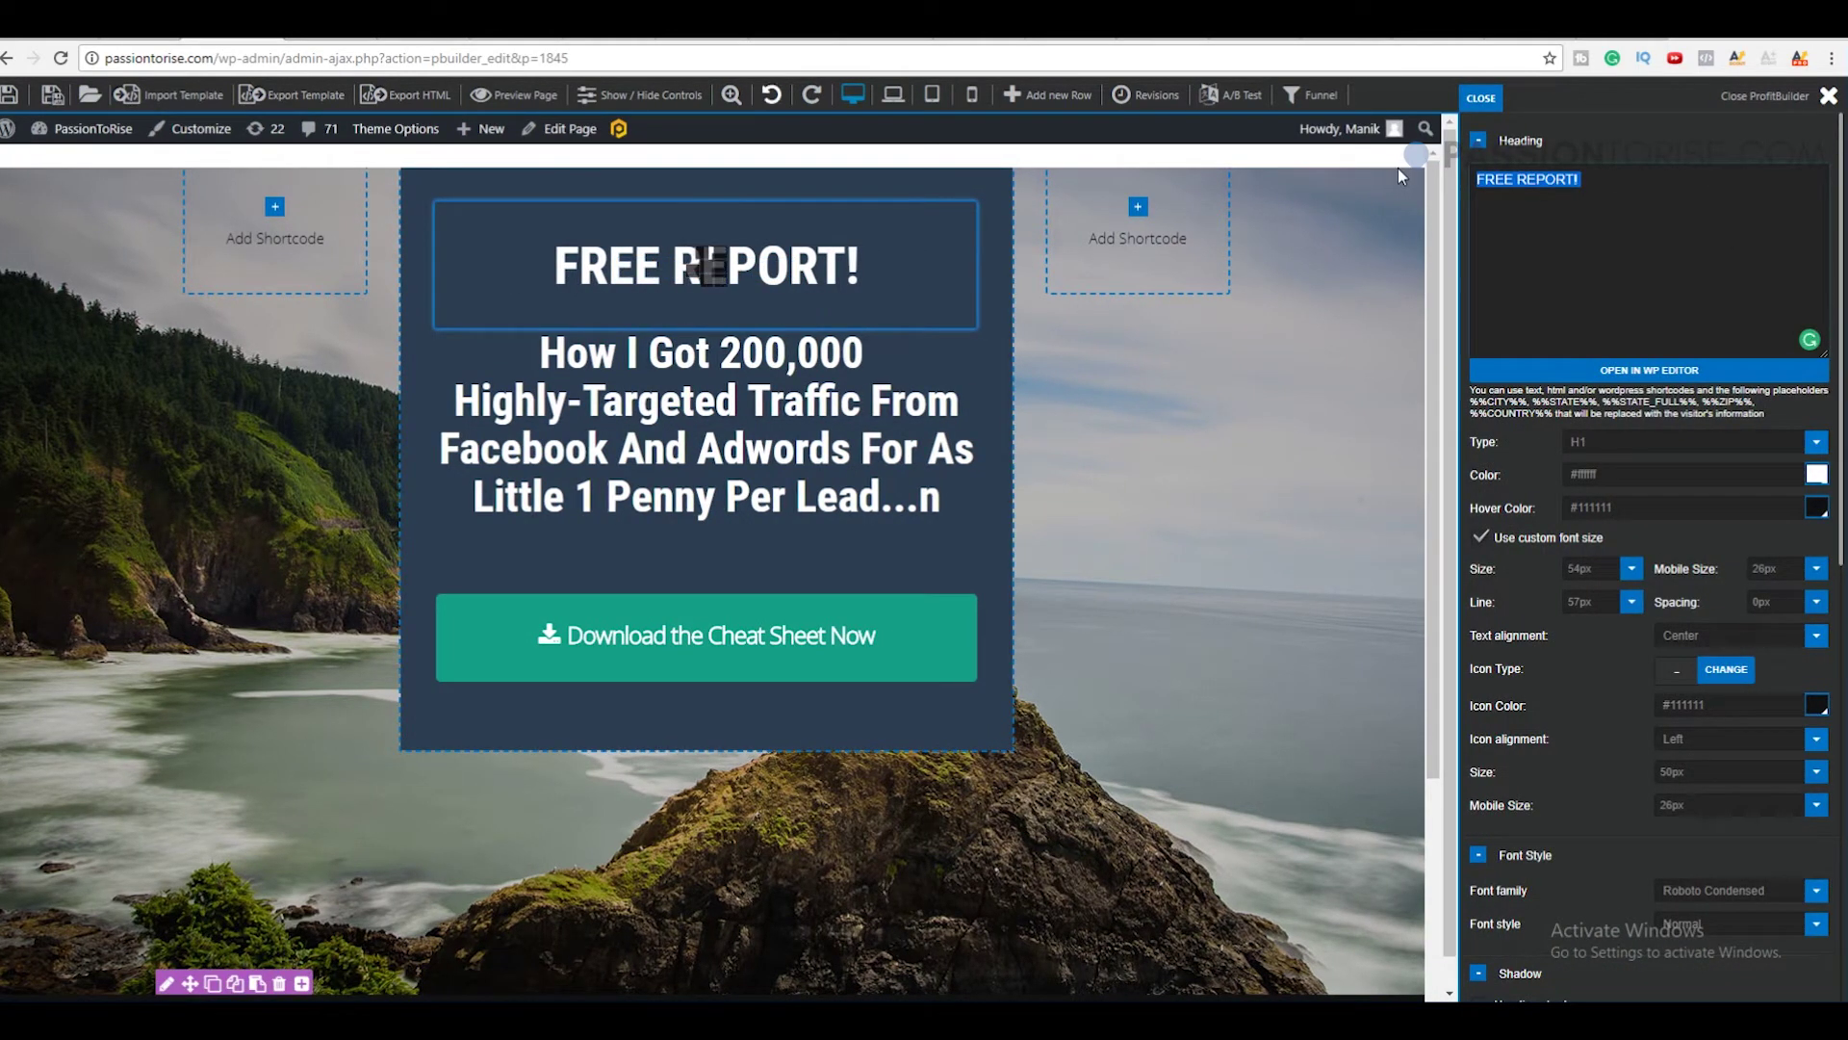
{"action": "type", "text": "Download FREE"}
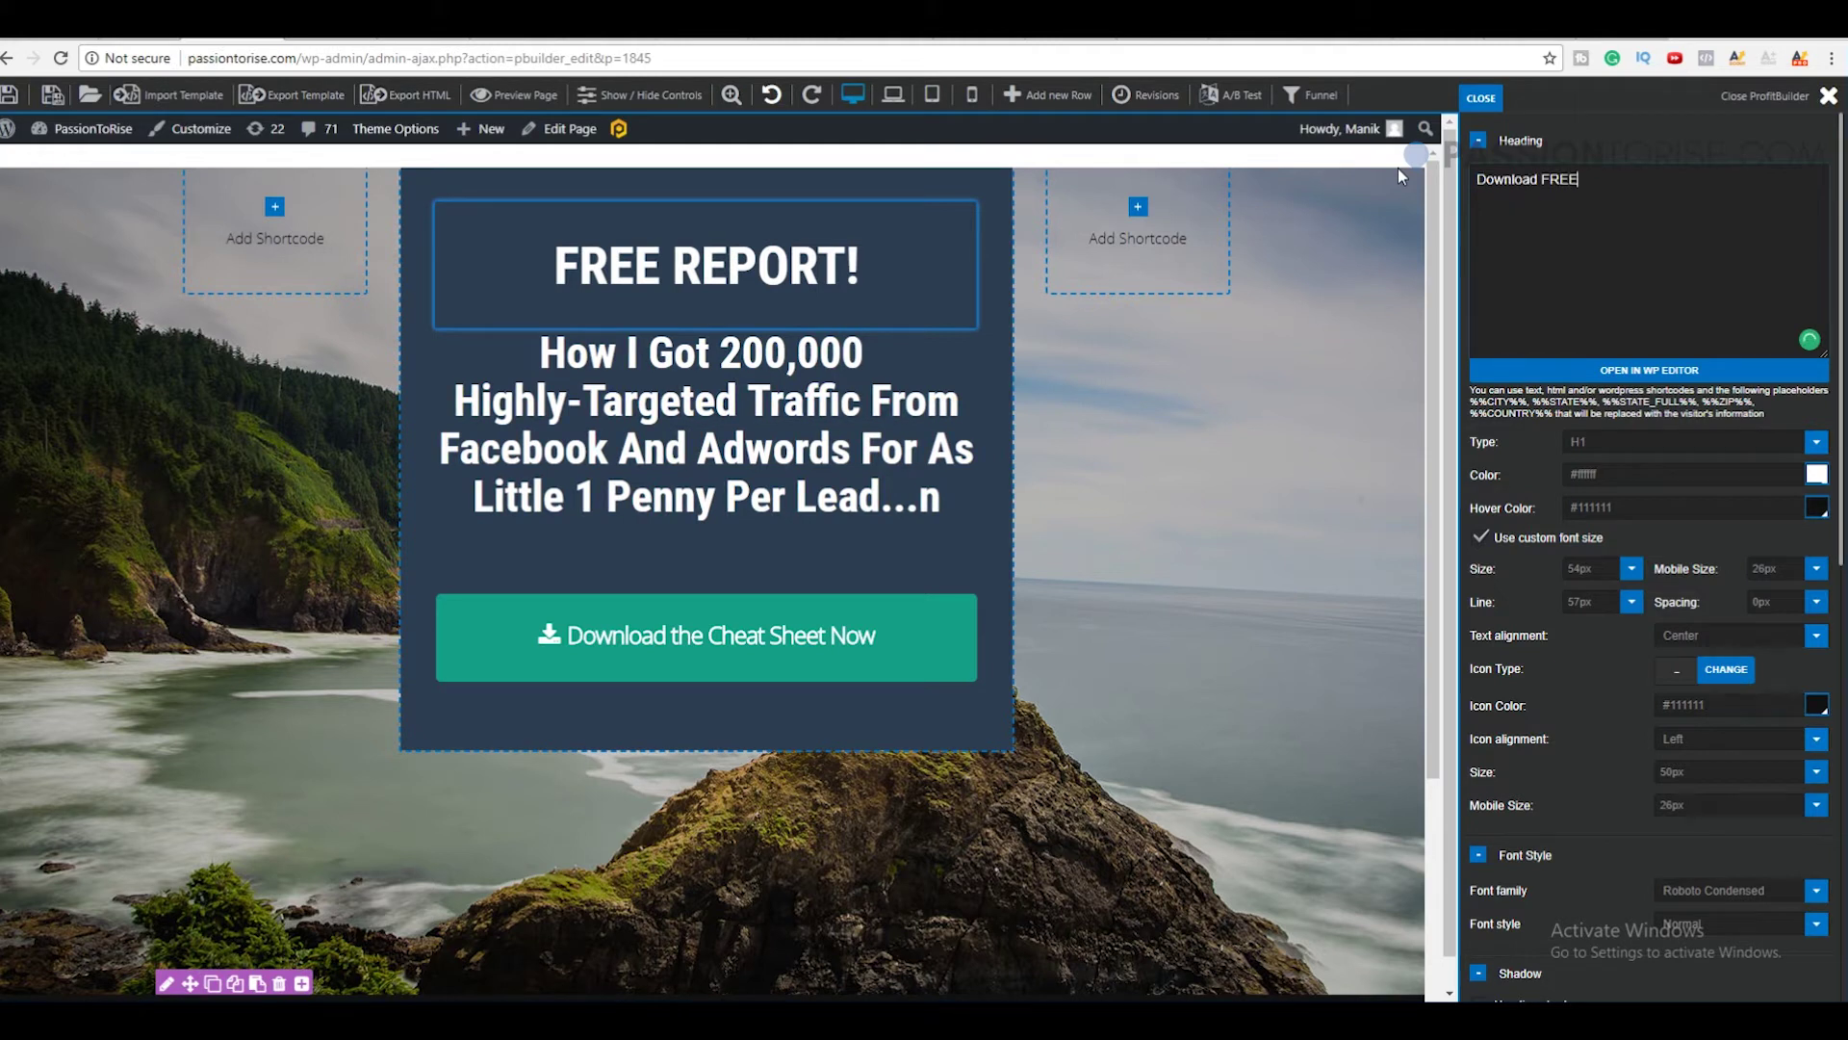
{"action": "type", "text": " Report"}
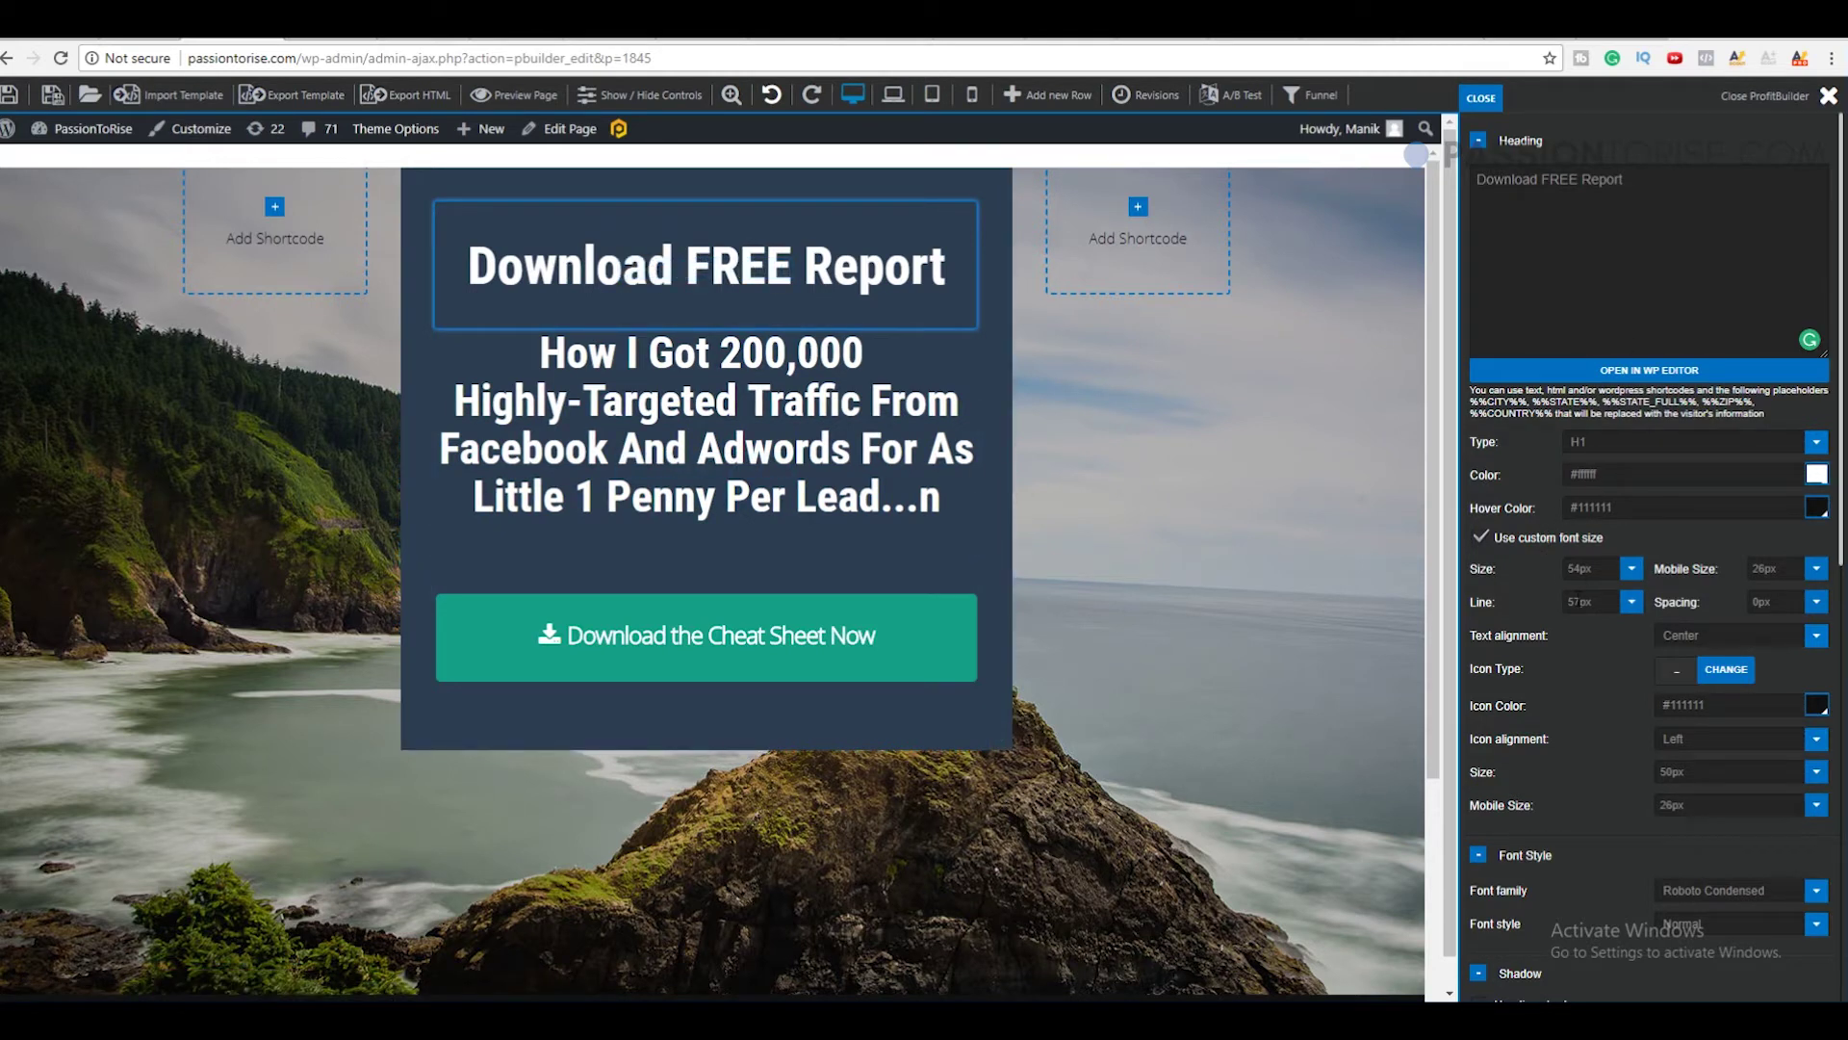
{"action": "scroll", "coordinate": [1627, 605], "scroll_direction": "down", "scroll_amount": 2}
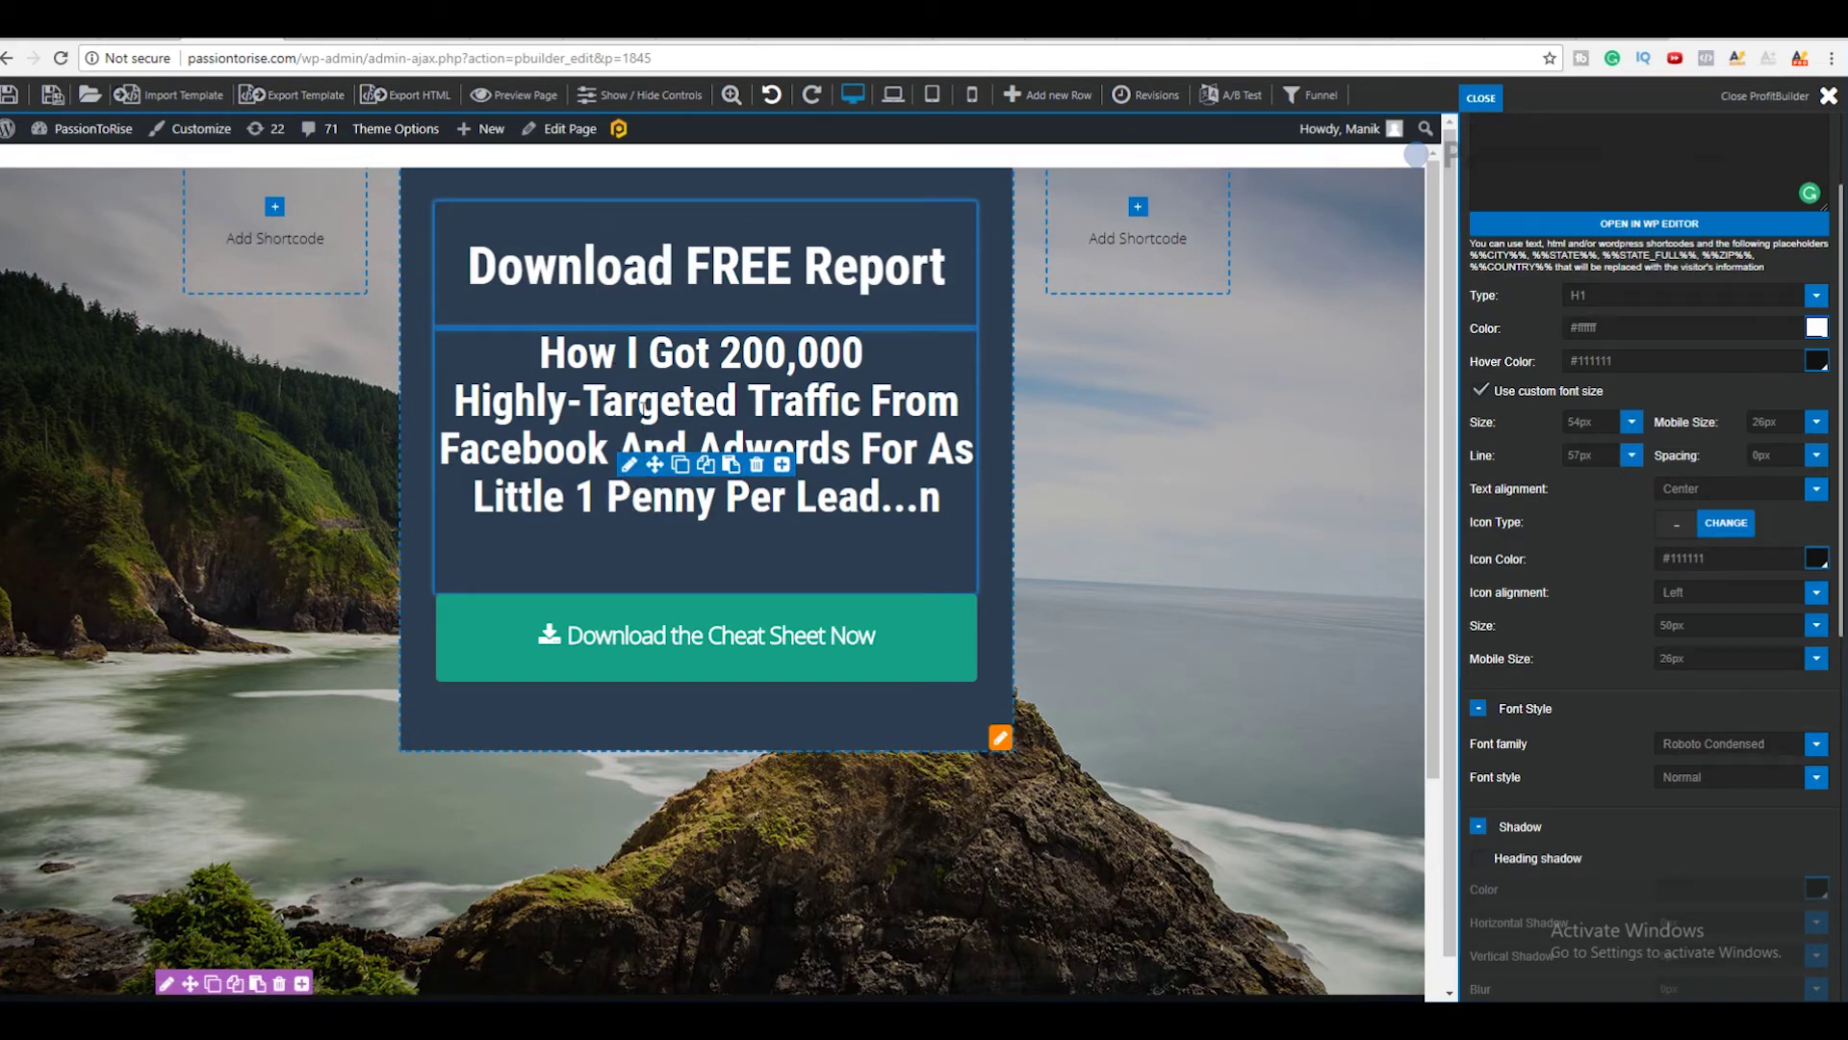
- Delete the stray n after 'Per Lead...' in the subheading
{"action": "left_click", "coordinate": [630, 465]}
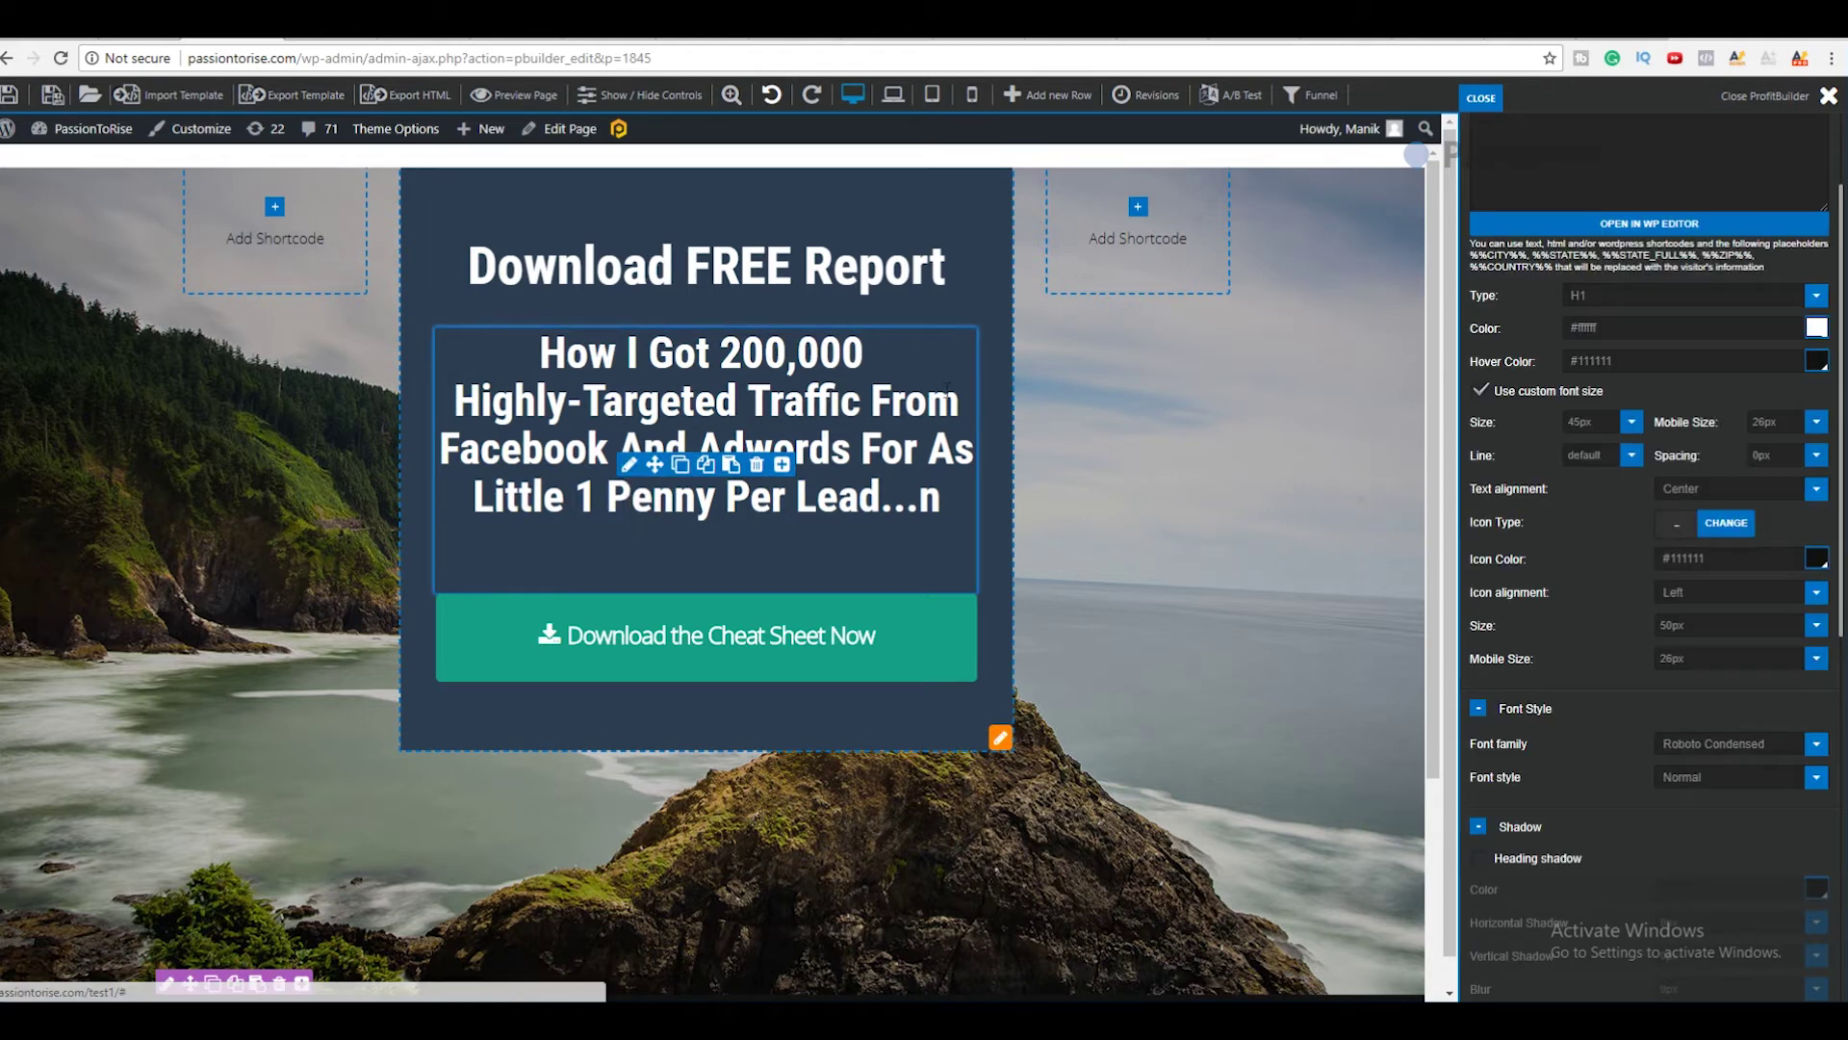
{"action": "left_click_drag", "start_coordinate": [1591, 180], "coordinate": [1485, 180]}
{"action": "left_click", "coordinate": [1528, 217]}
{"action": "key", "text": "BackSpace"}
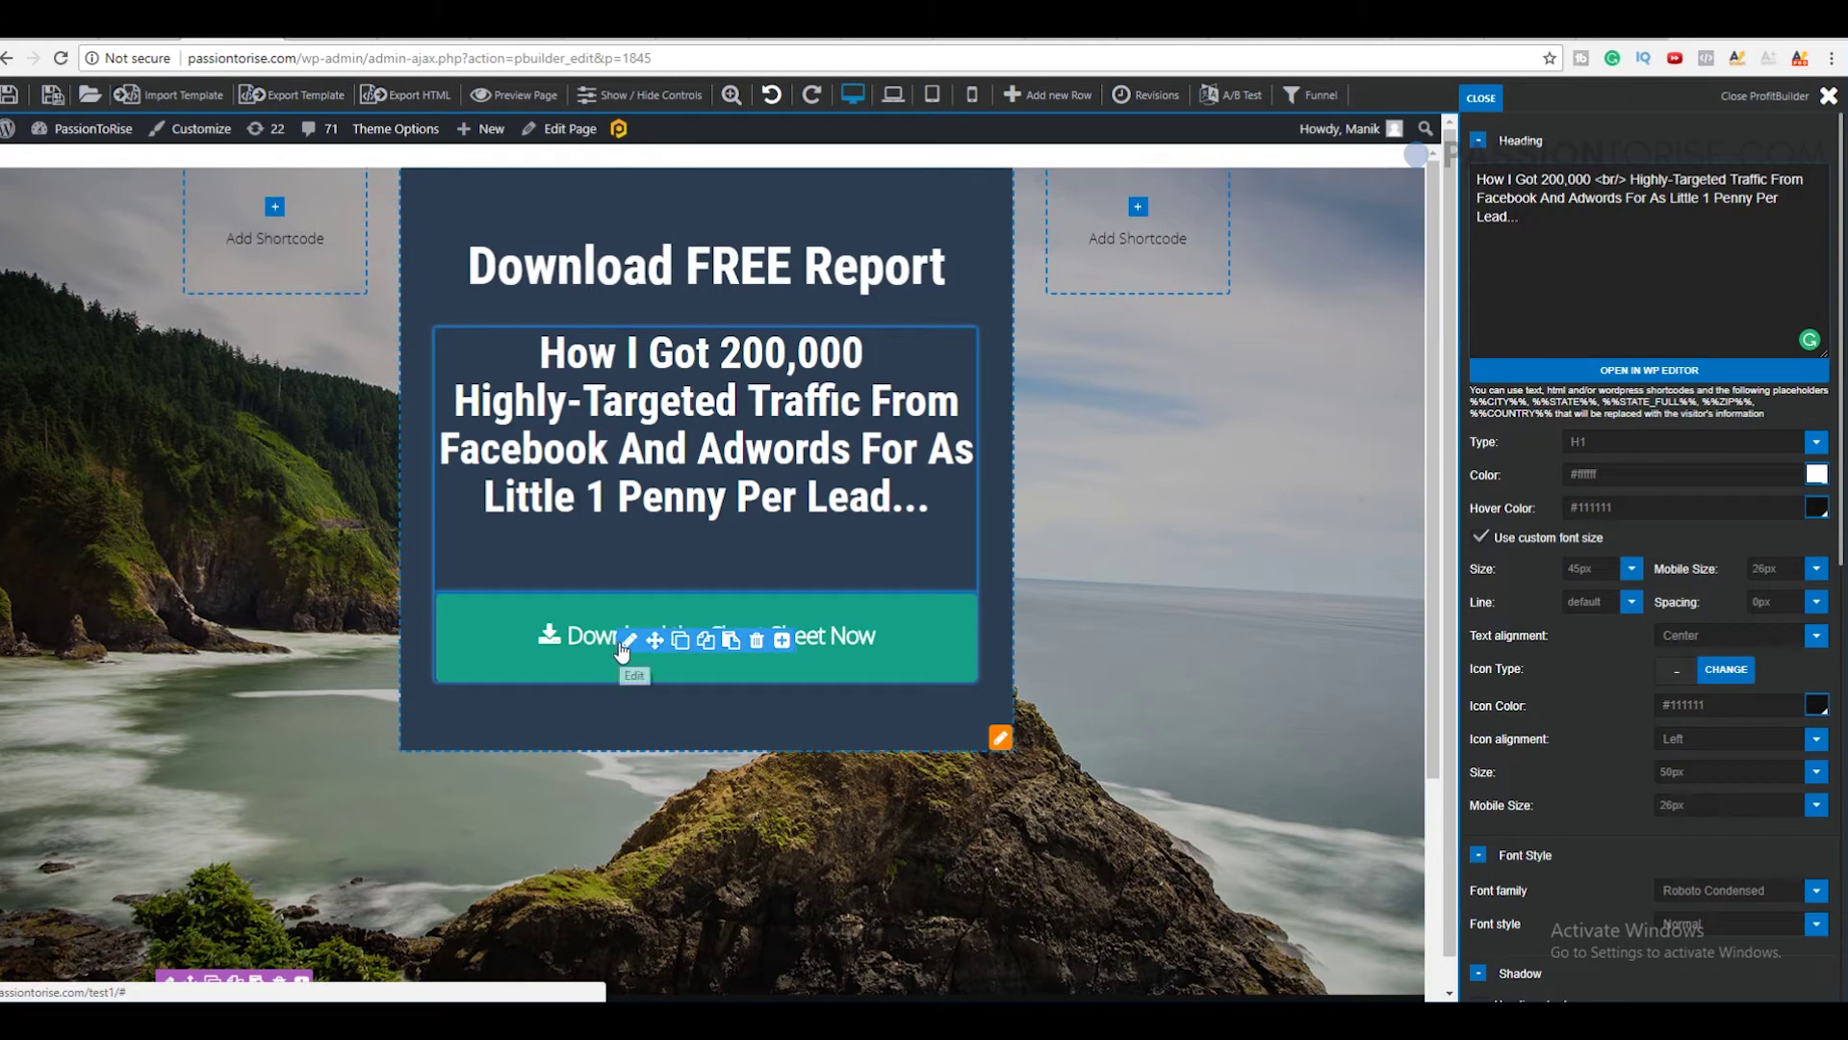
{"action": "left_click", "coordinate": [626, 645]}
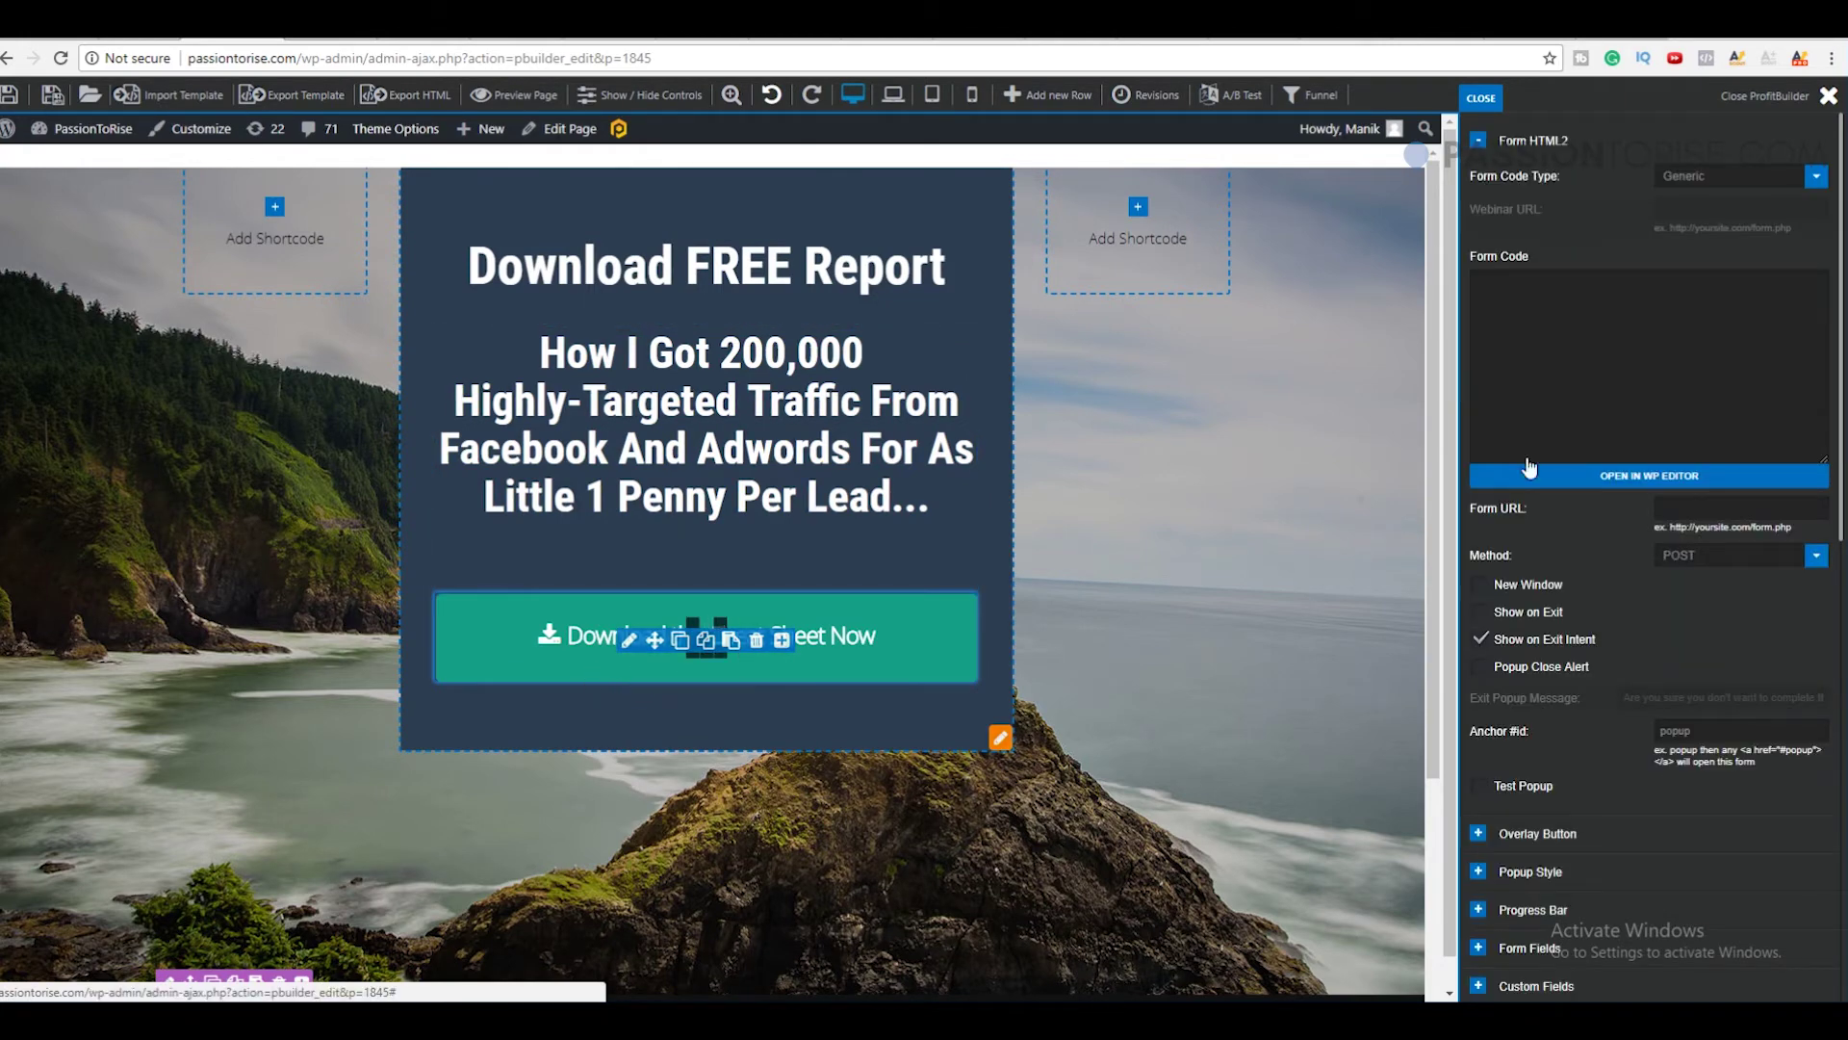
- Put the cursor in the download button's empty popup Form Code box
{"action": "left_click", "coordinate": [1700, 388]}
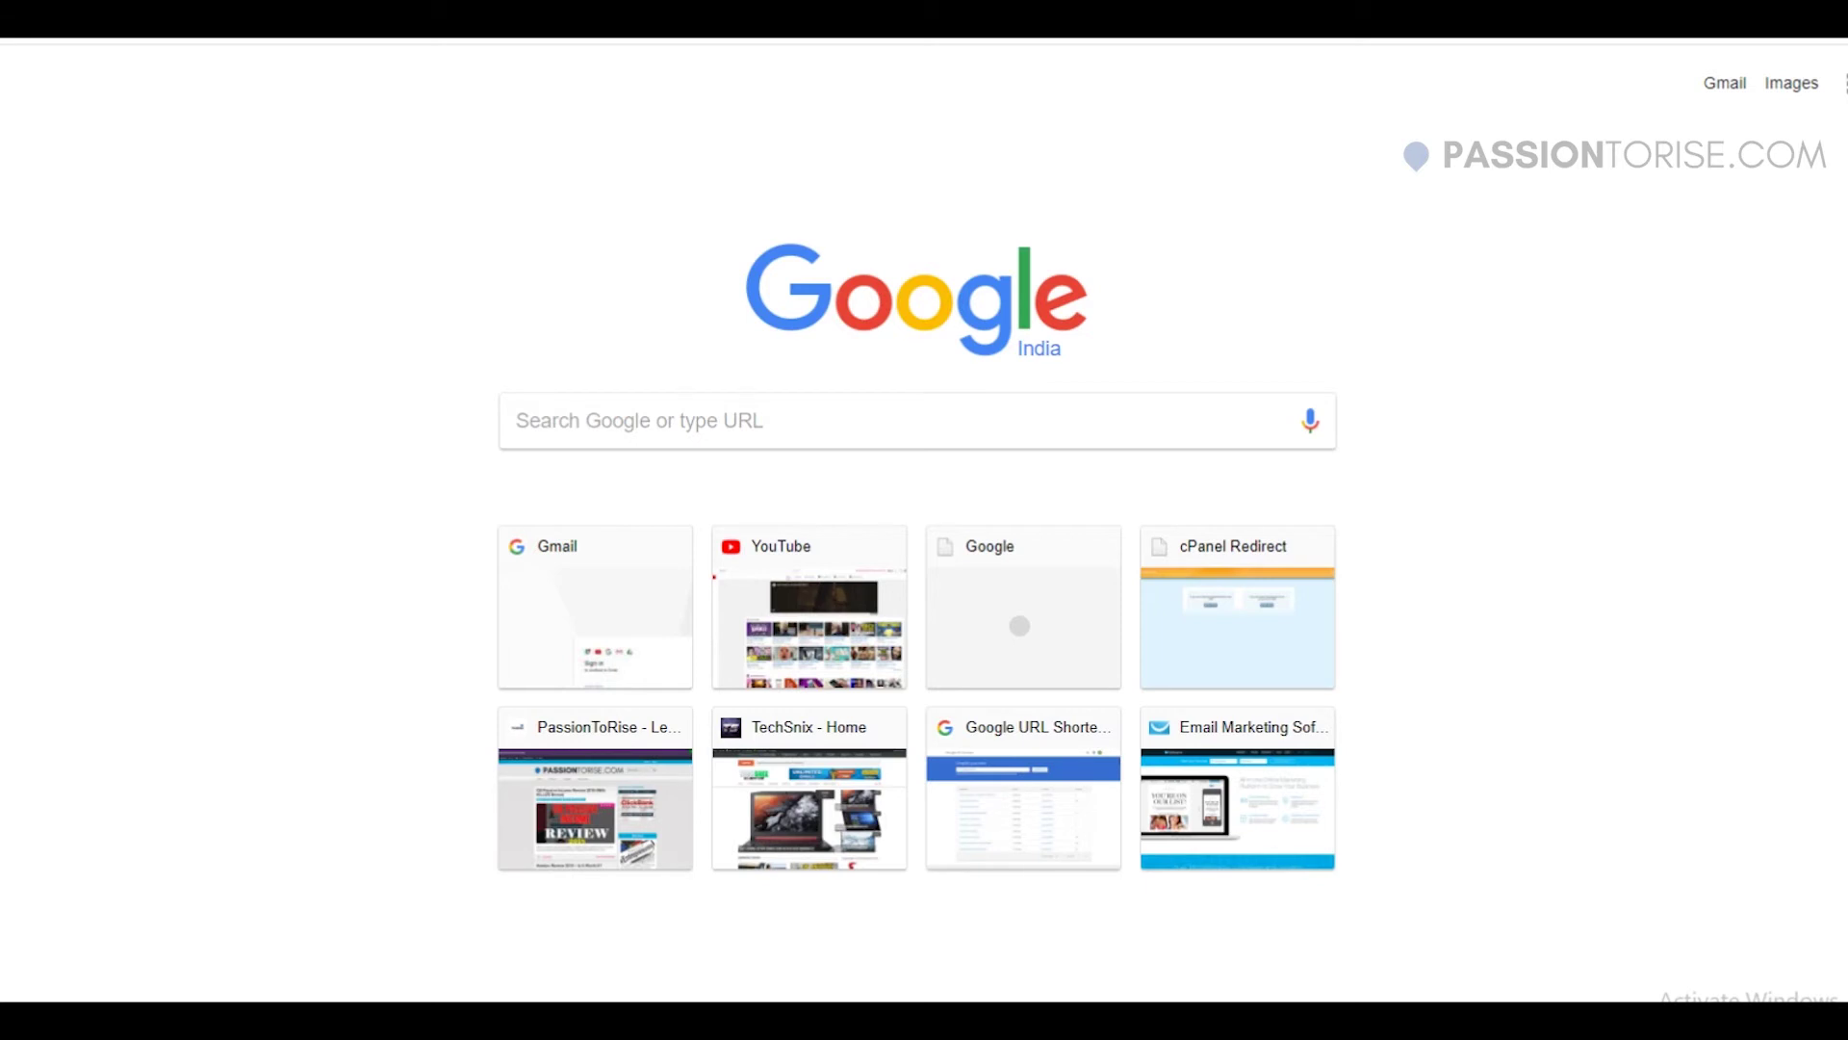
- Go to AWeber, create a new sign-up form from Sign Up Forms, and delete its Name field
{"action": "type", "text": "aweber"}
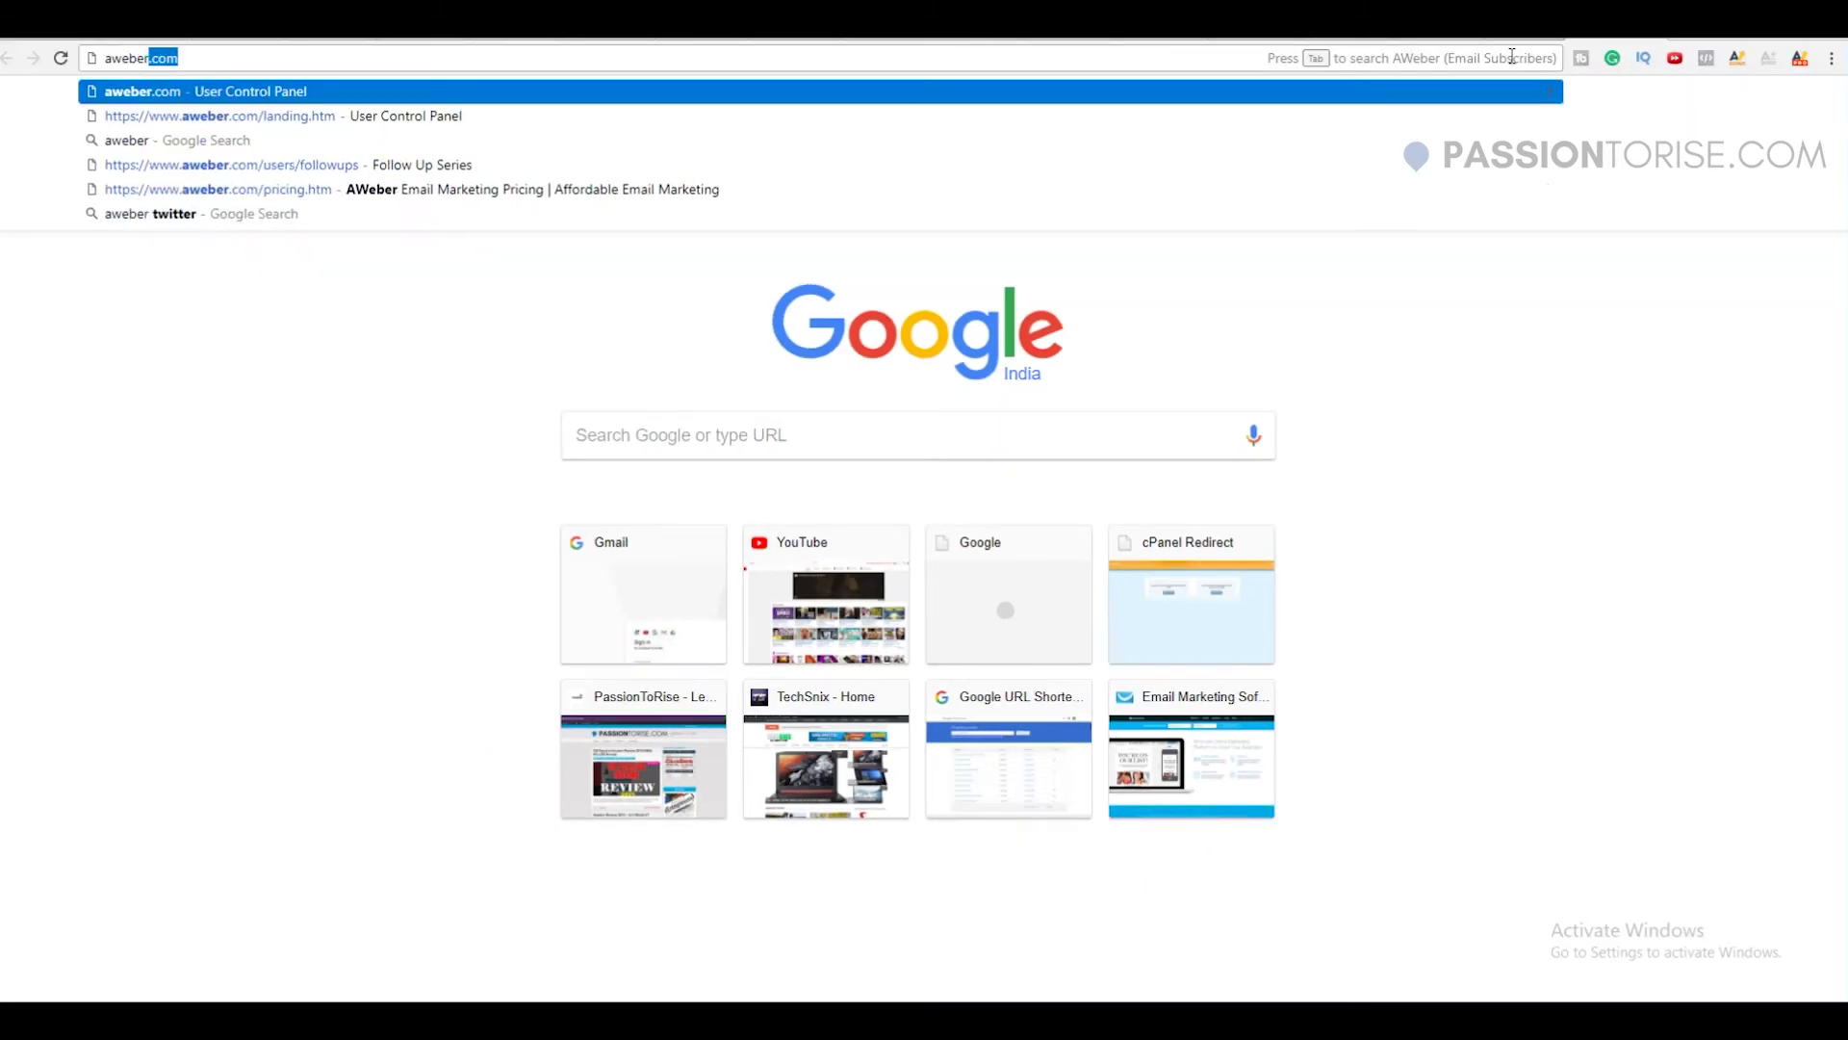
{"action": "key", "text": "Return"}
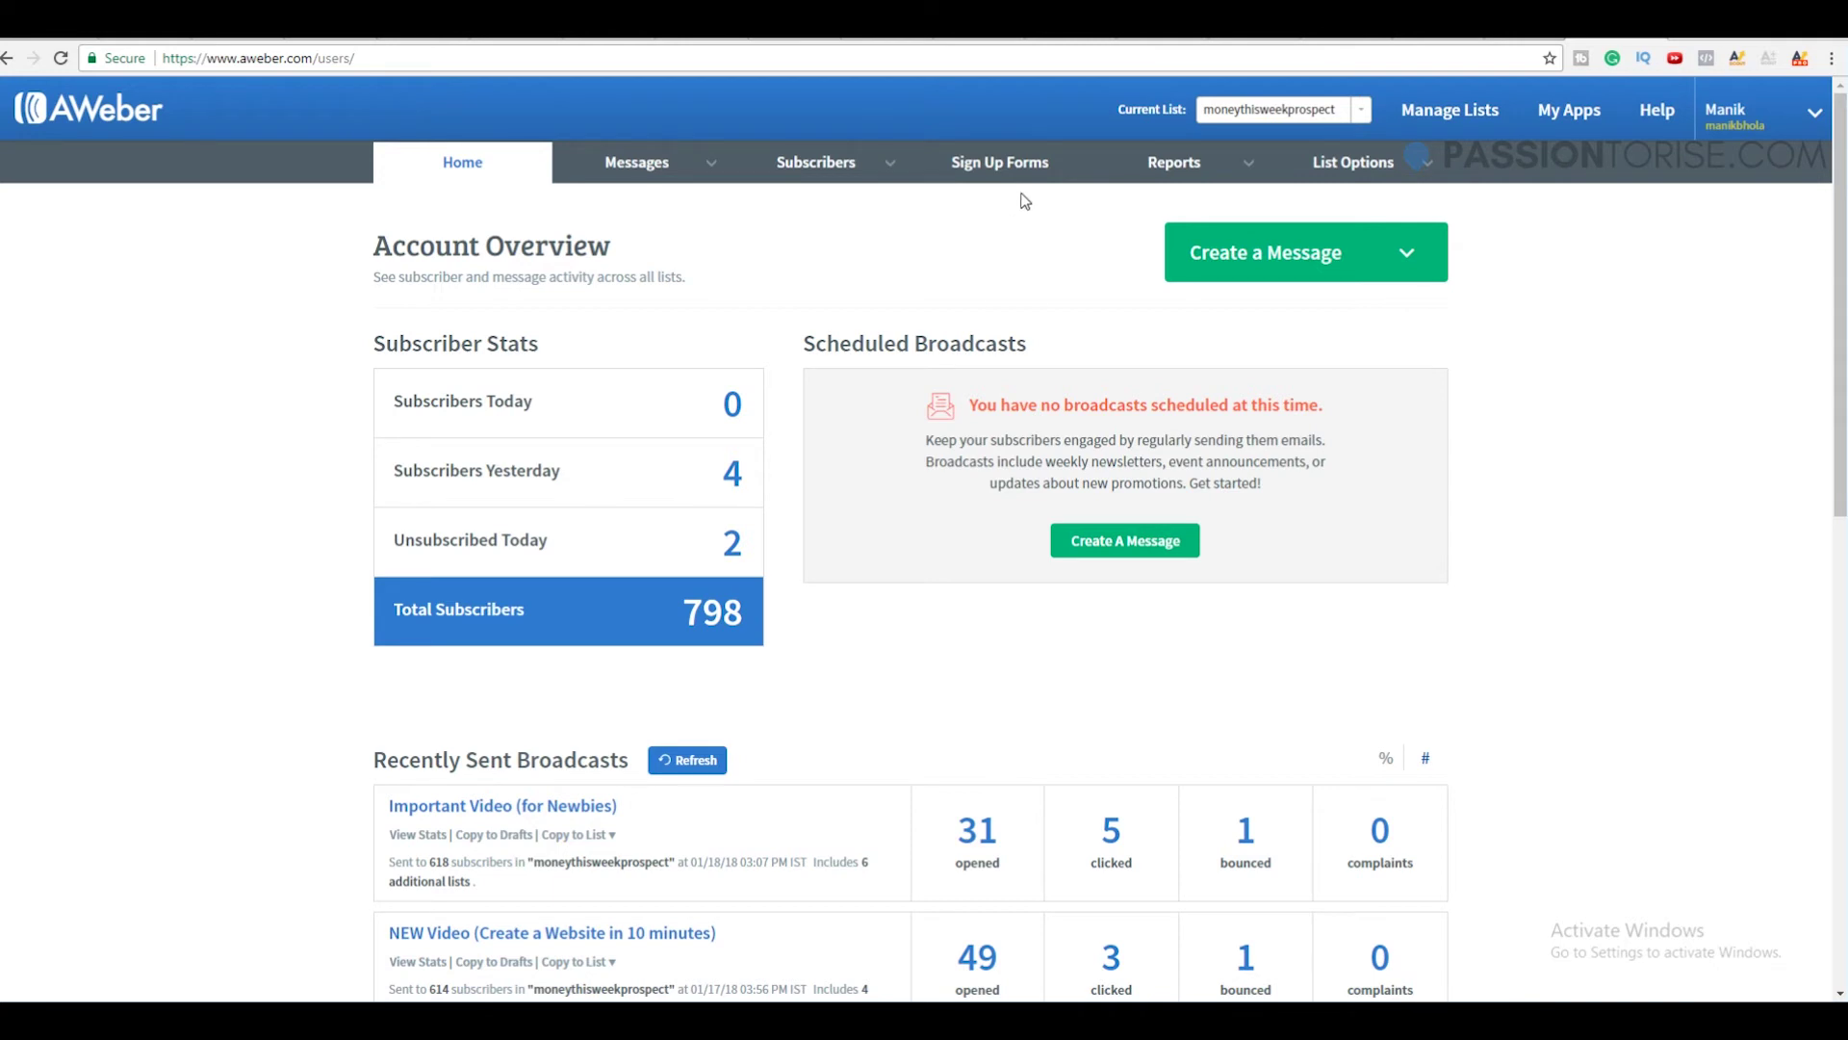
{"action": "left_click", "coordinate": [994, 174]}
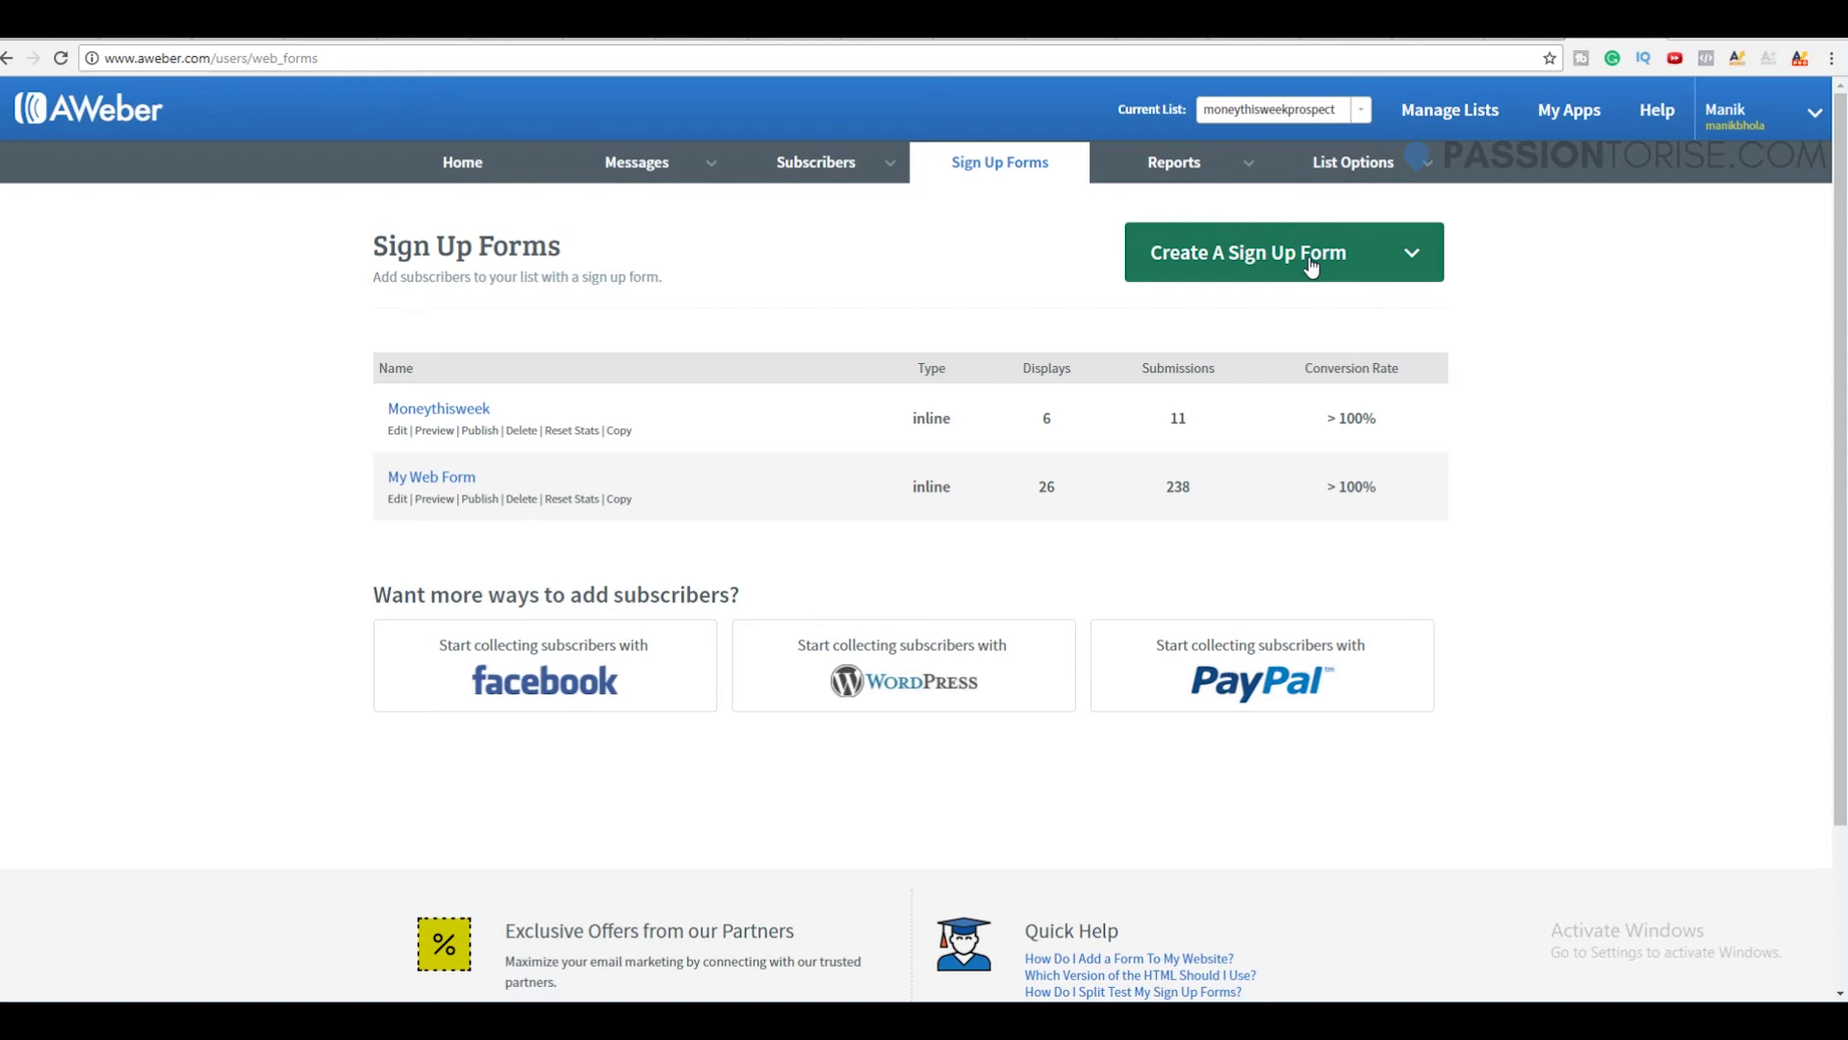
{"action": "left_click", "coordinate": [1231, 262]}
{"action": "left_click", "coordinate": [1237, 304]}
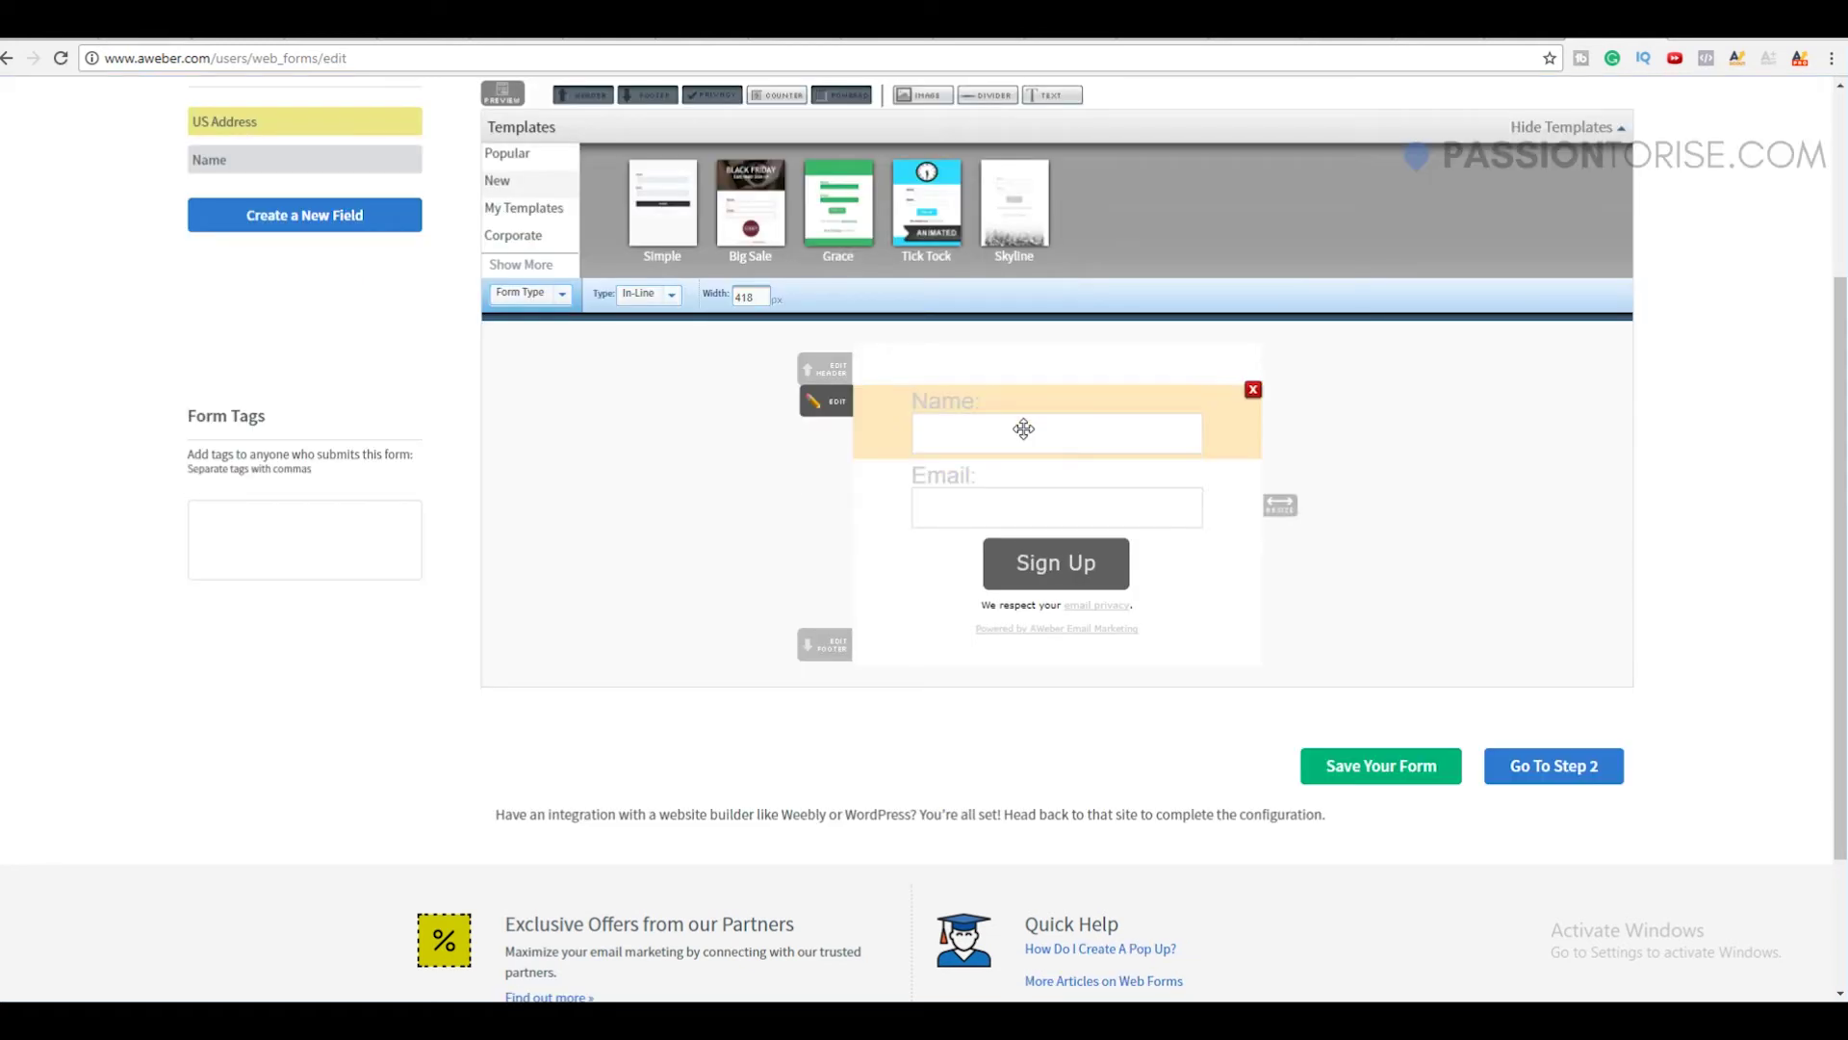
{"action": "scroll", "coordinate": [1098, 430], "scroll_direction": "up", "scroll_amount": 2}
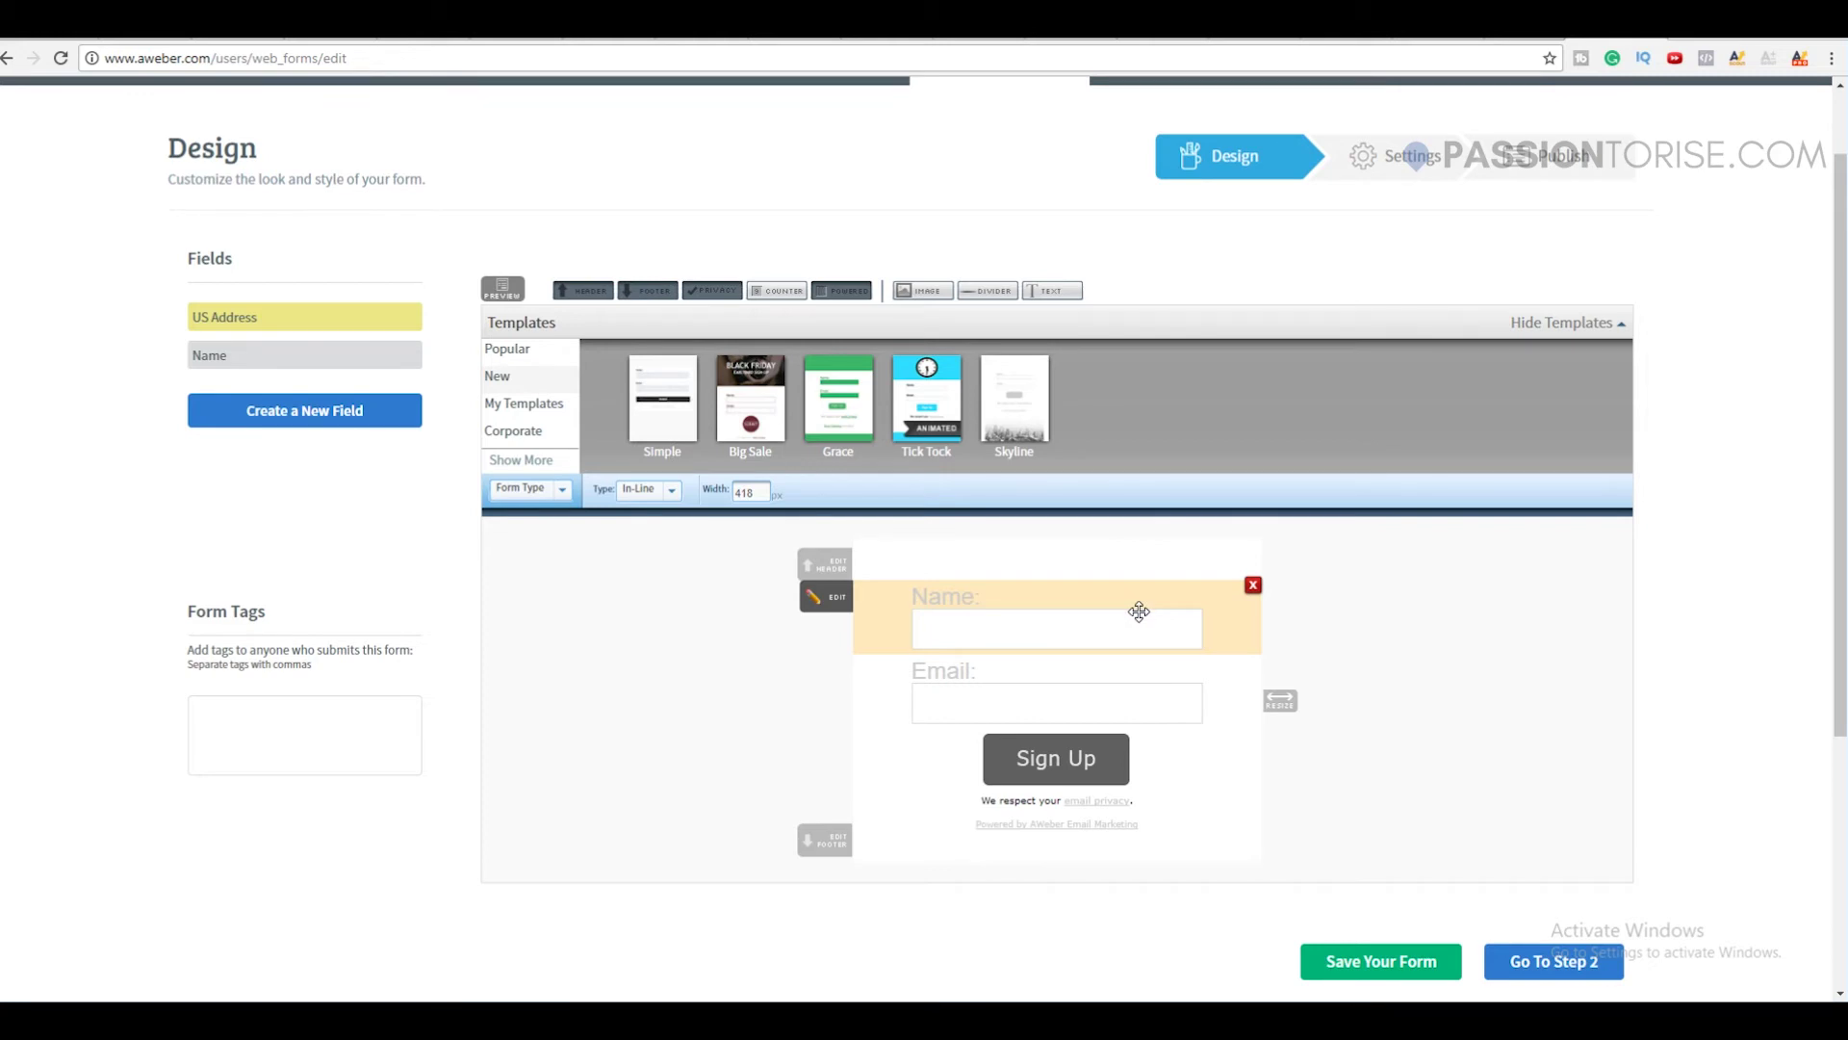
{"action": "left_click", "coordinate": [1253, 587]}
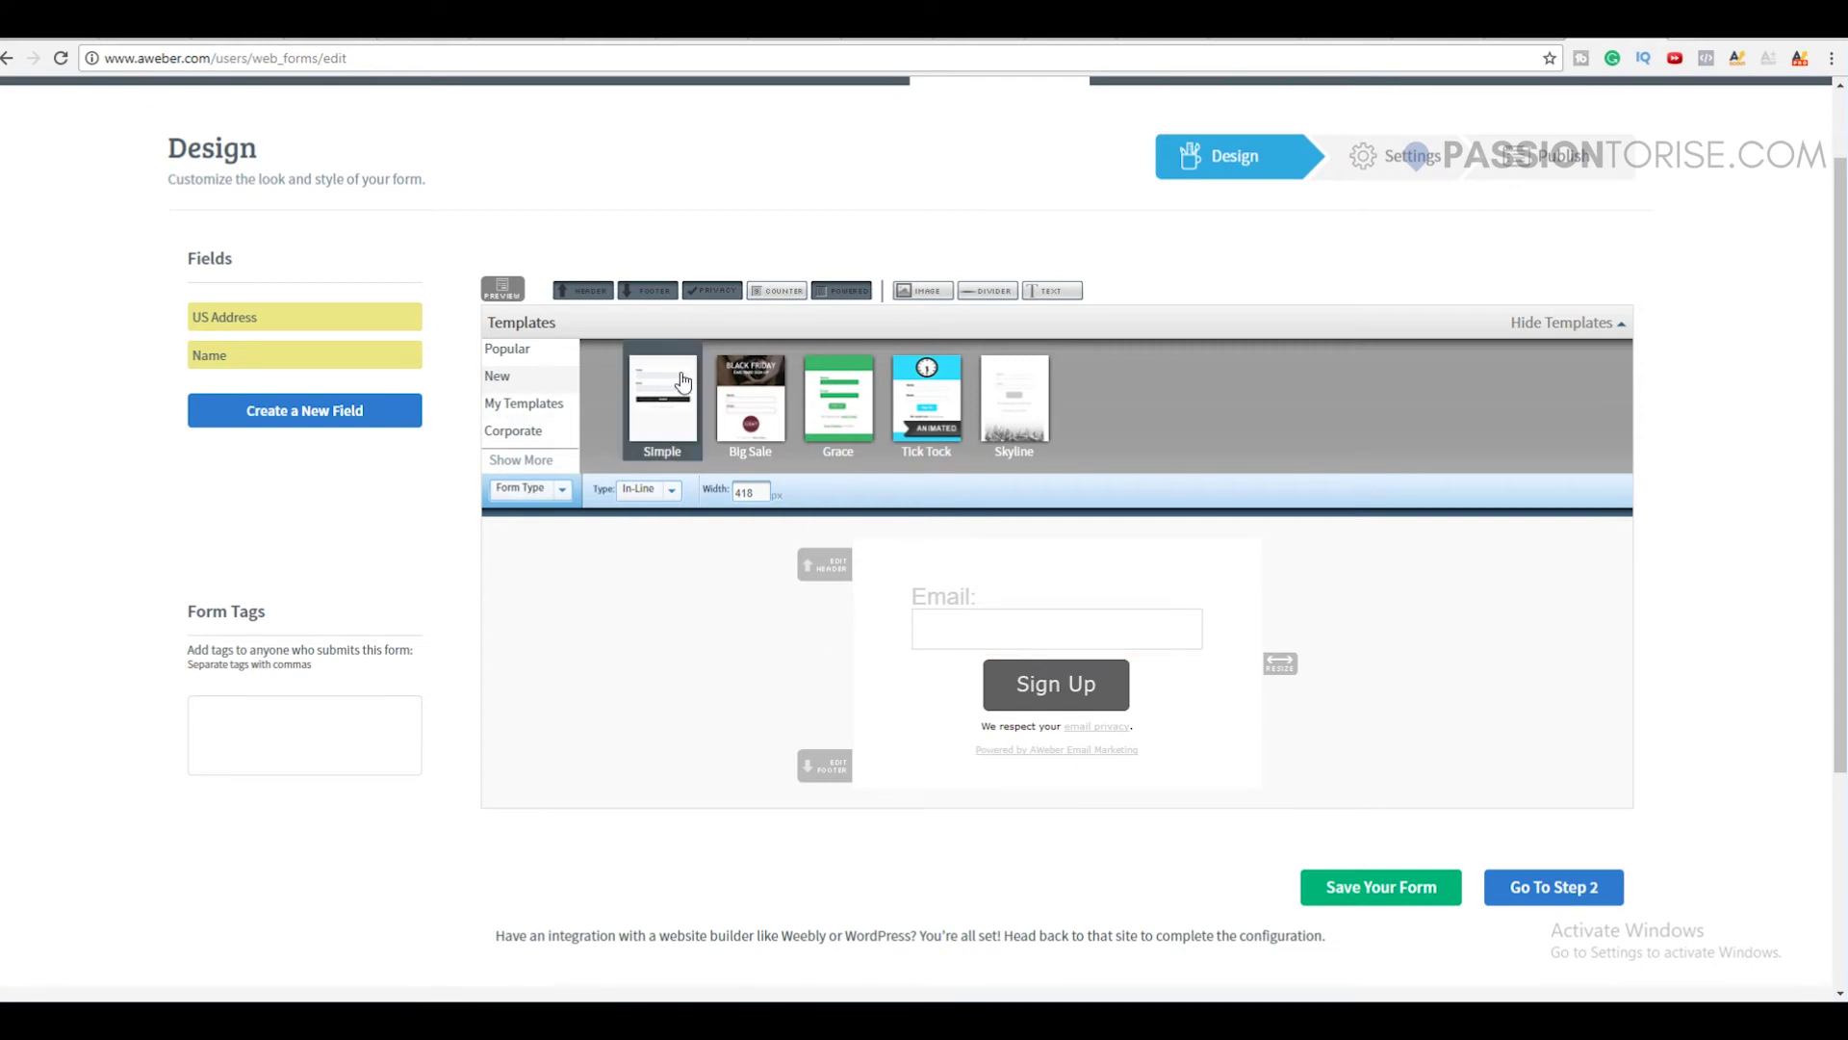
- Go to Step 2 and set the Thank You Page to Custom Page, clearing its URL field
{"action": "left_click", "coordinate": [1534, 886]}
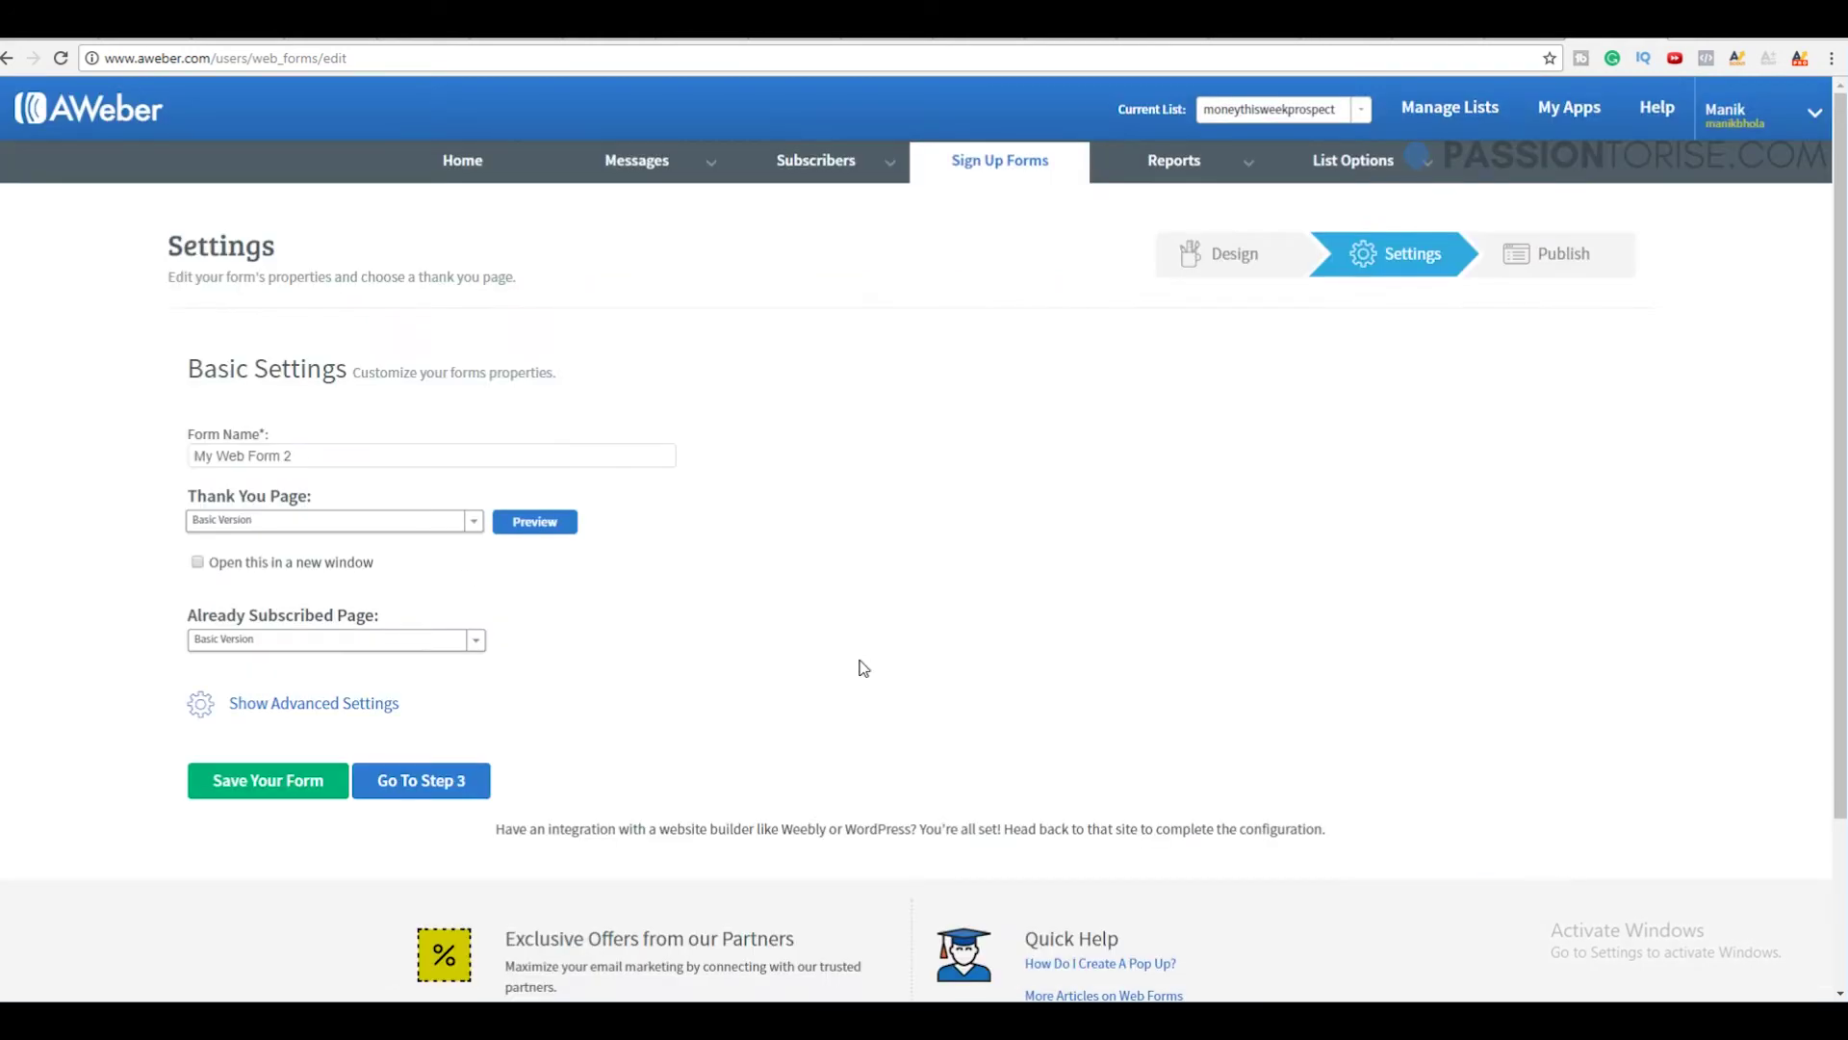
{"action": "left_click", "coordinate": [368, 521]}
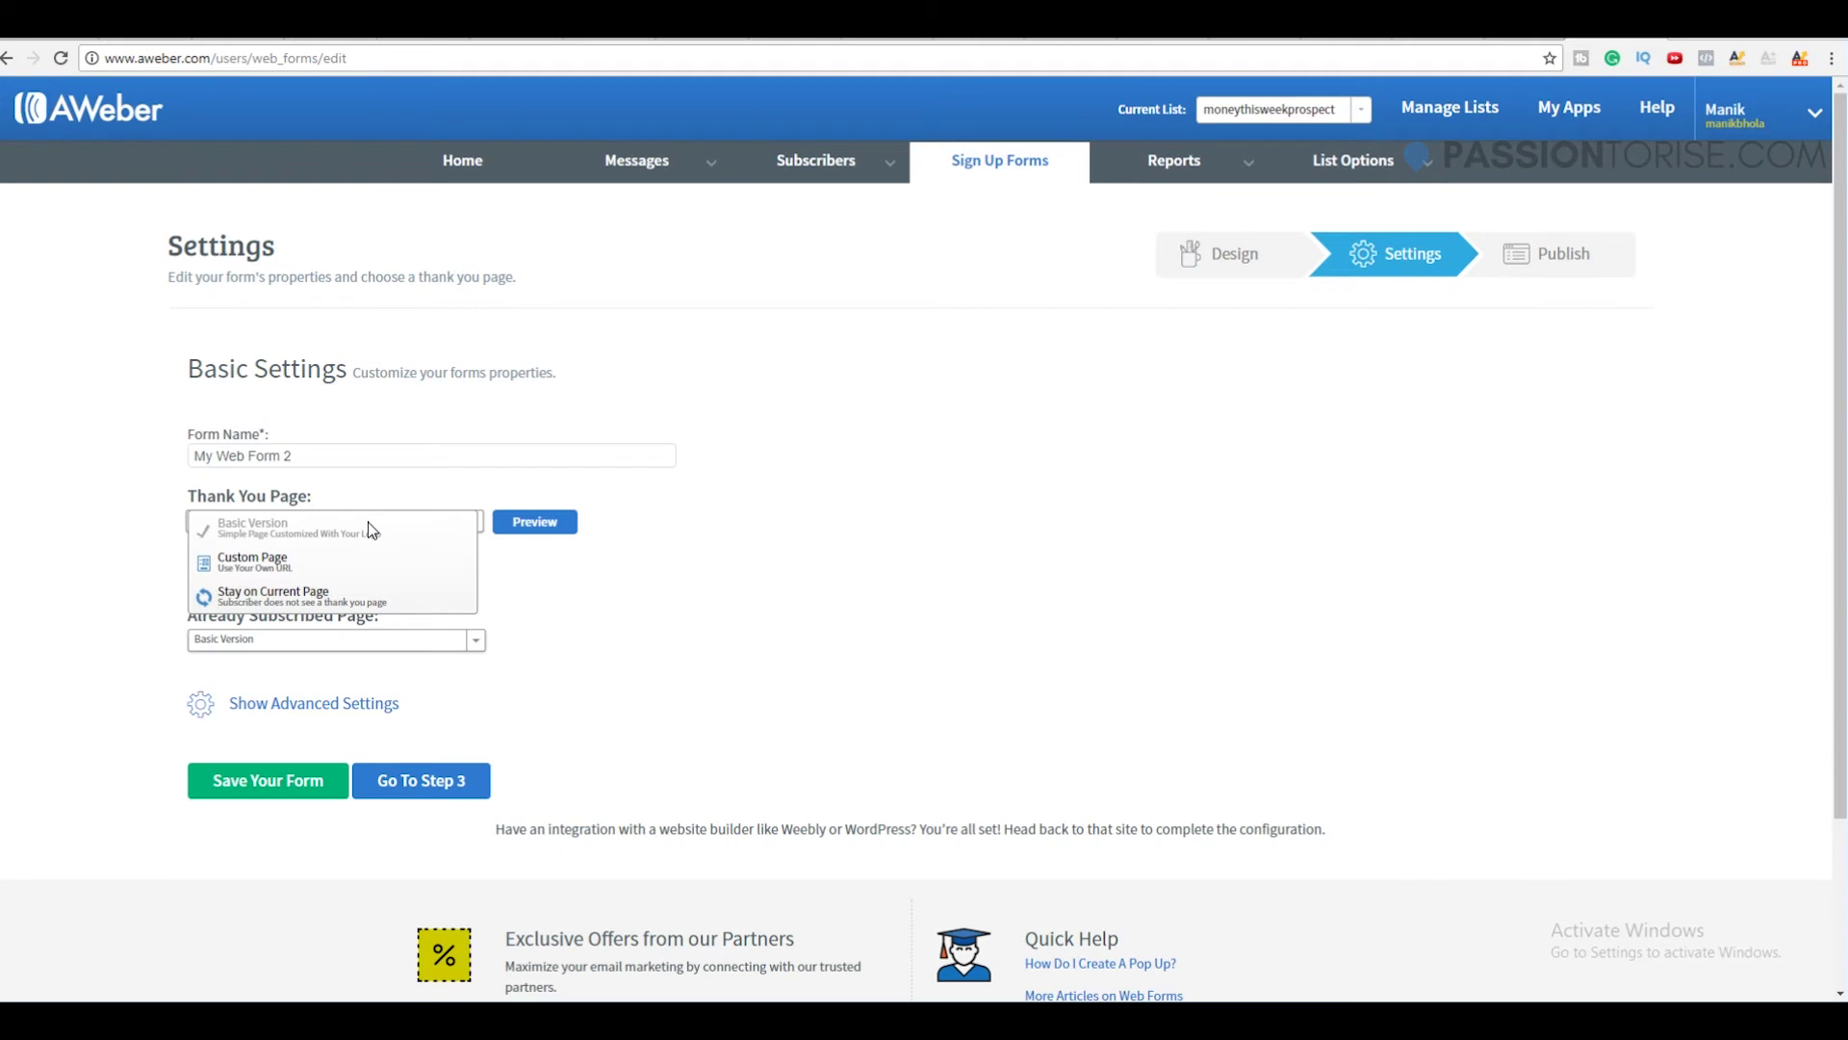
{"action": "left_click", "coordinate": [294, 575]}
{"action": "left_click", "coordinate": [306, 571]}
{"action": "left_click_drag", "start_coordinate": [236, 568], "coordinate": [165, 577]}
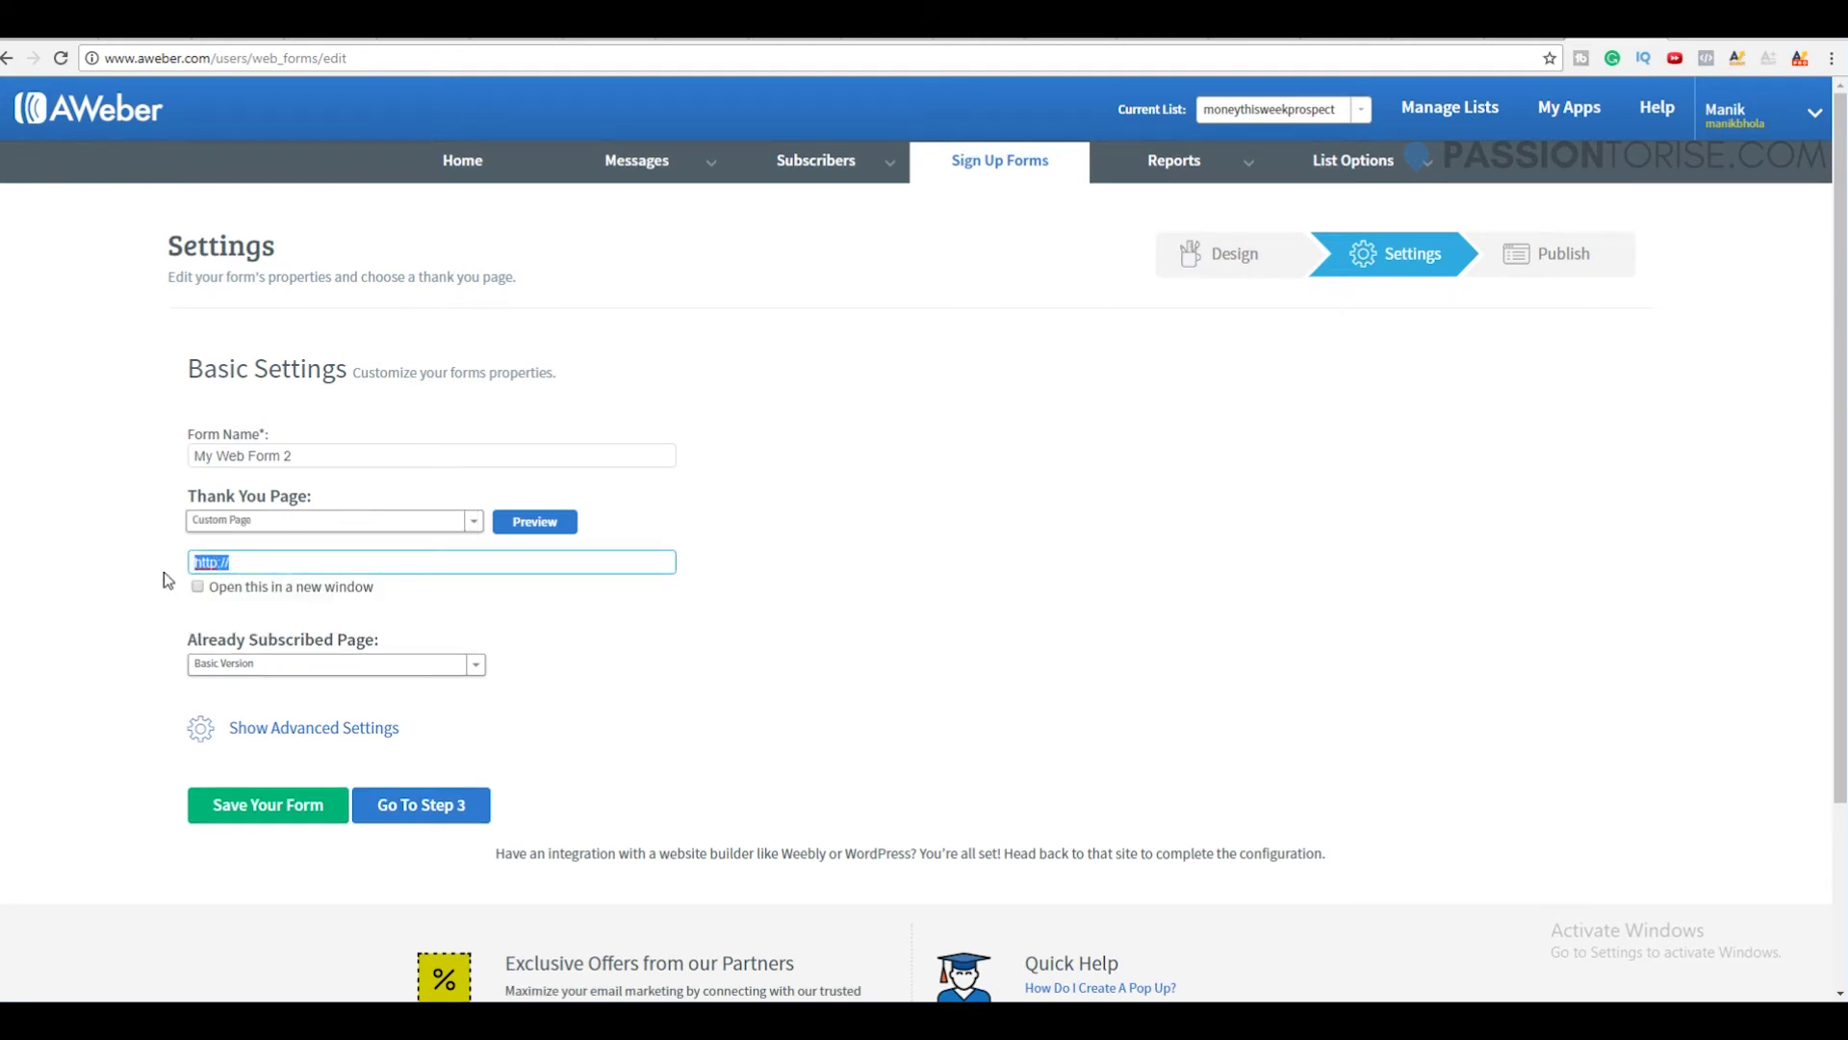
{"action": "key", "text": "BackSpace"}
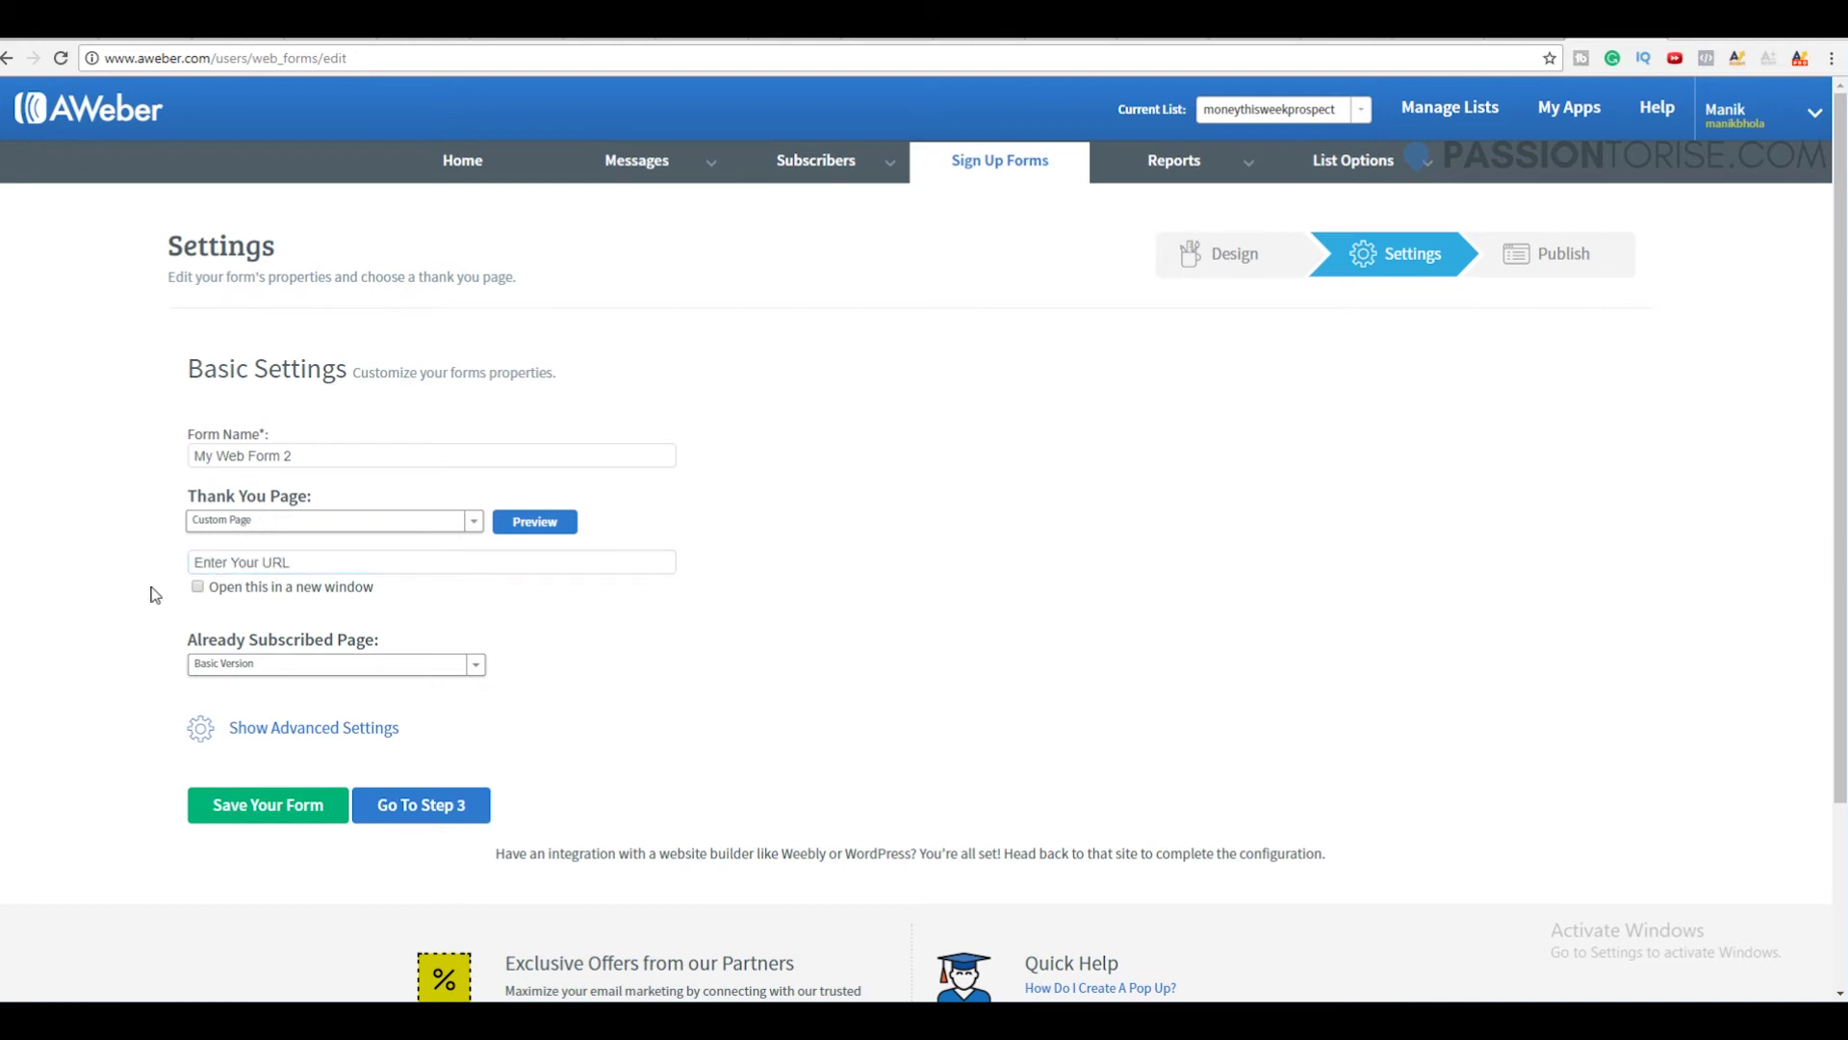
{"action": "left_click", "coordinate": [381, 684]}
{"action": "left_click", "coordinate": [290, 712]}
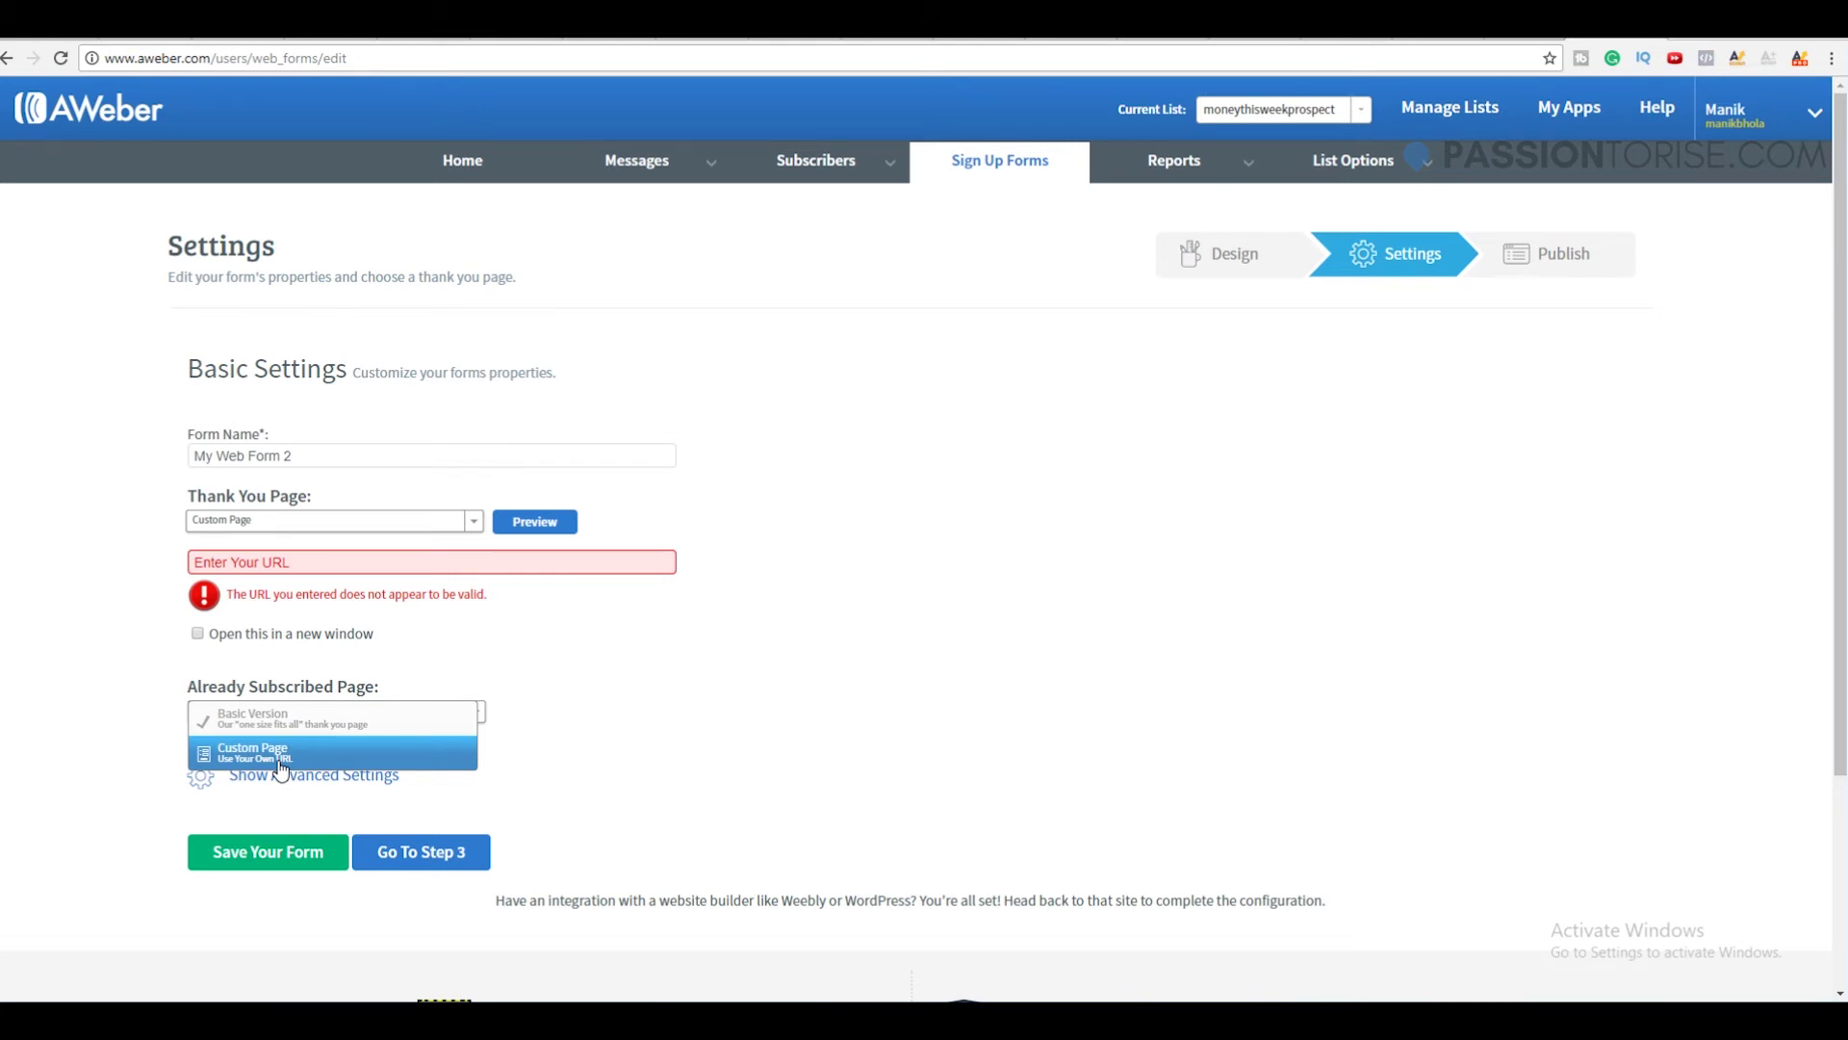
{"action": "left_click", "coordinate": [281, 753]}
{"action": "left_click", "coordinate": [274, 743]}
{"action": "type", "text": "http://google.com"}
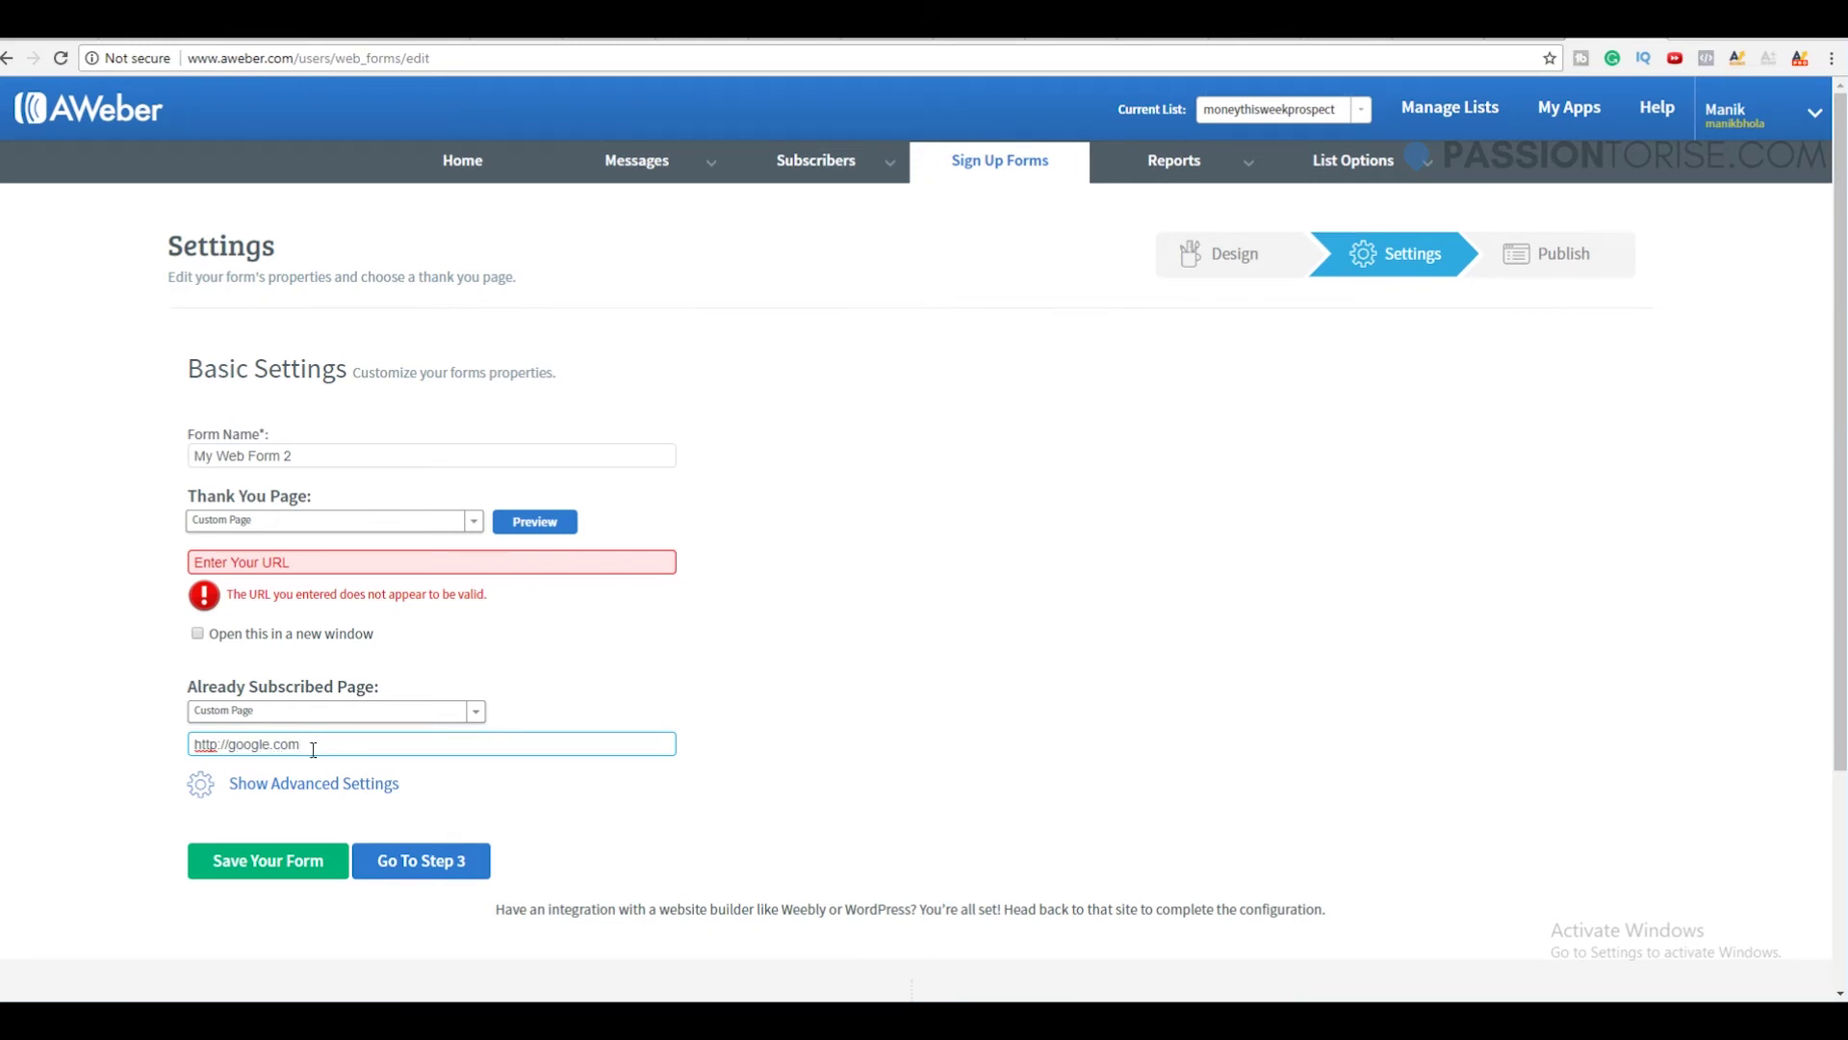
{"action": "left_click", "coordinate": [258, 521]}
{"action": "left_click", "coordinate": [258, 524]}
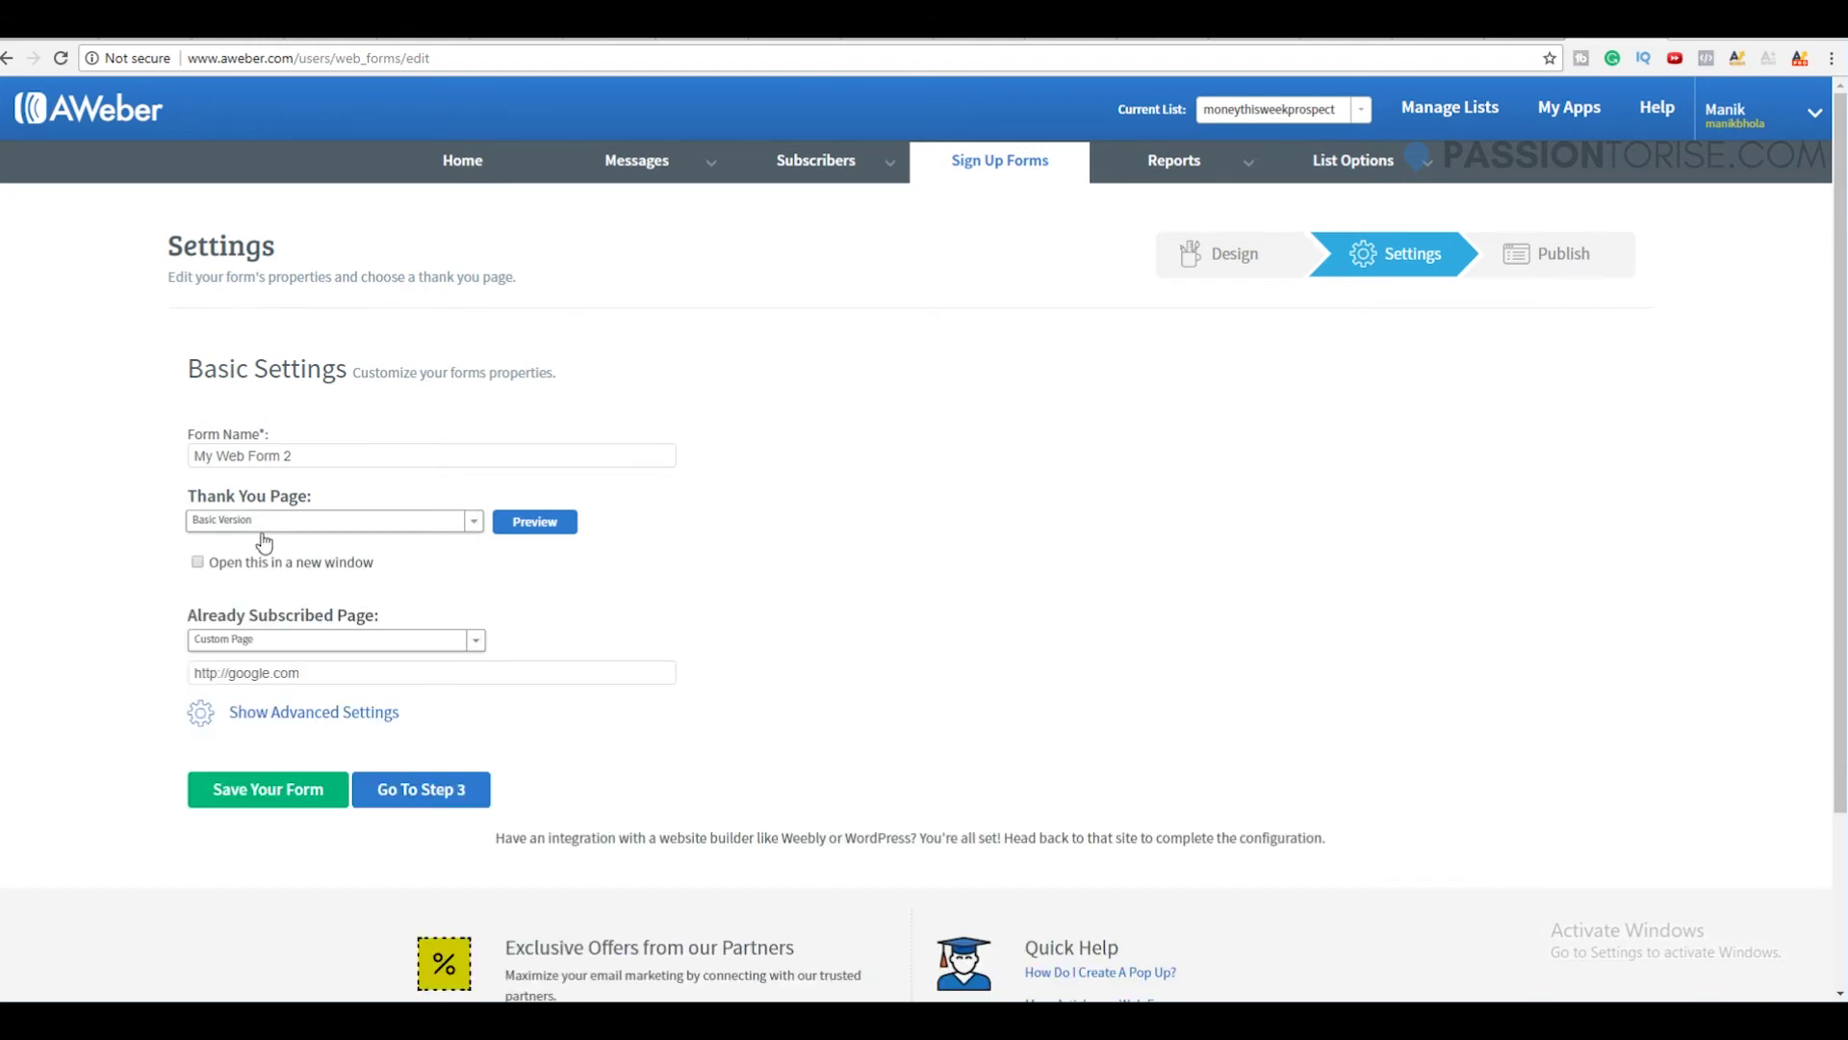
{"action": "left_click", "coordinate": [258, 521]}
{"action": "left_click", "coordinate": [258, 557]}
{"action": "left_click", "coordinate": [258, 563]}
{"action": "type", "text": "http://google.com"}
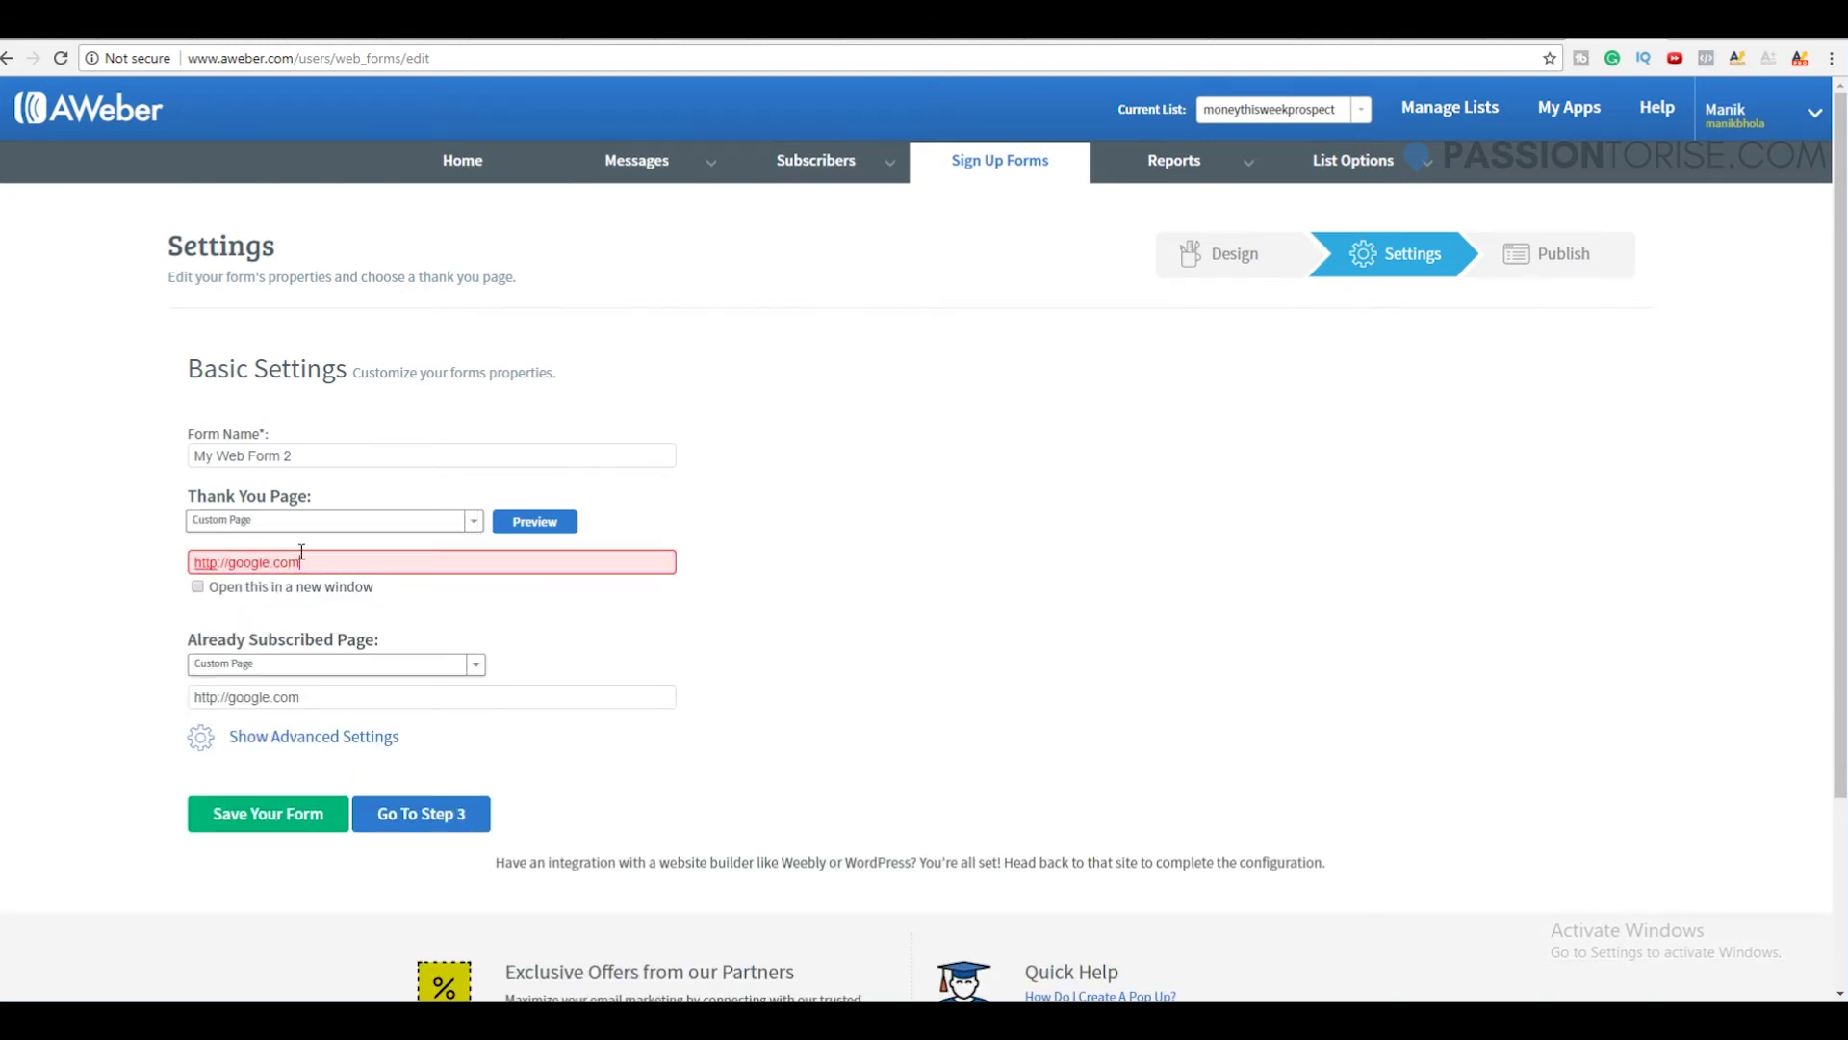
{"action": "left_click", "coordinate": [198, 588]}
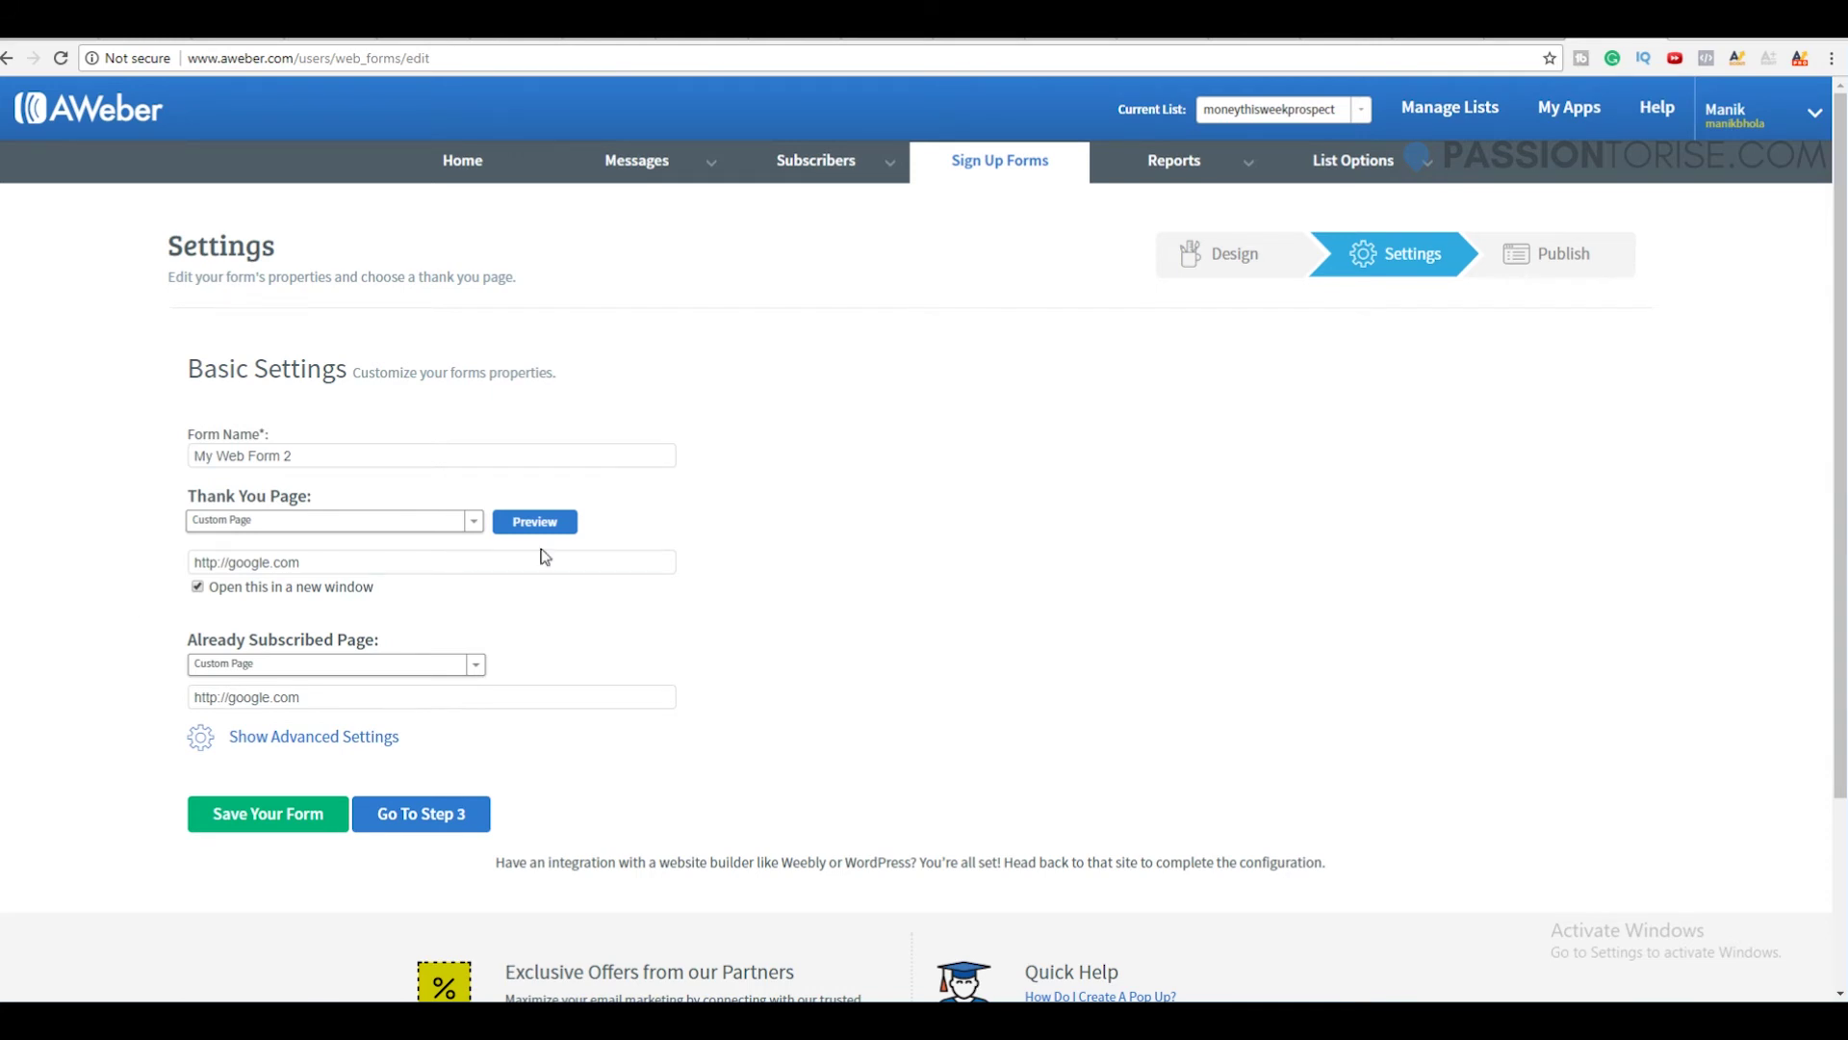
{"action": "left_click", "coordinate": [269, 815]}
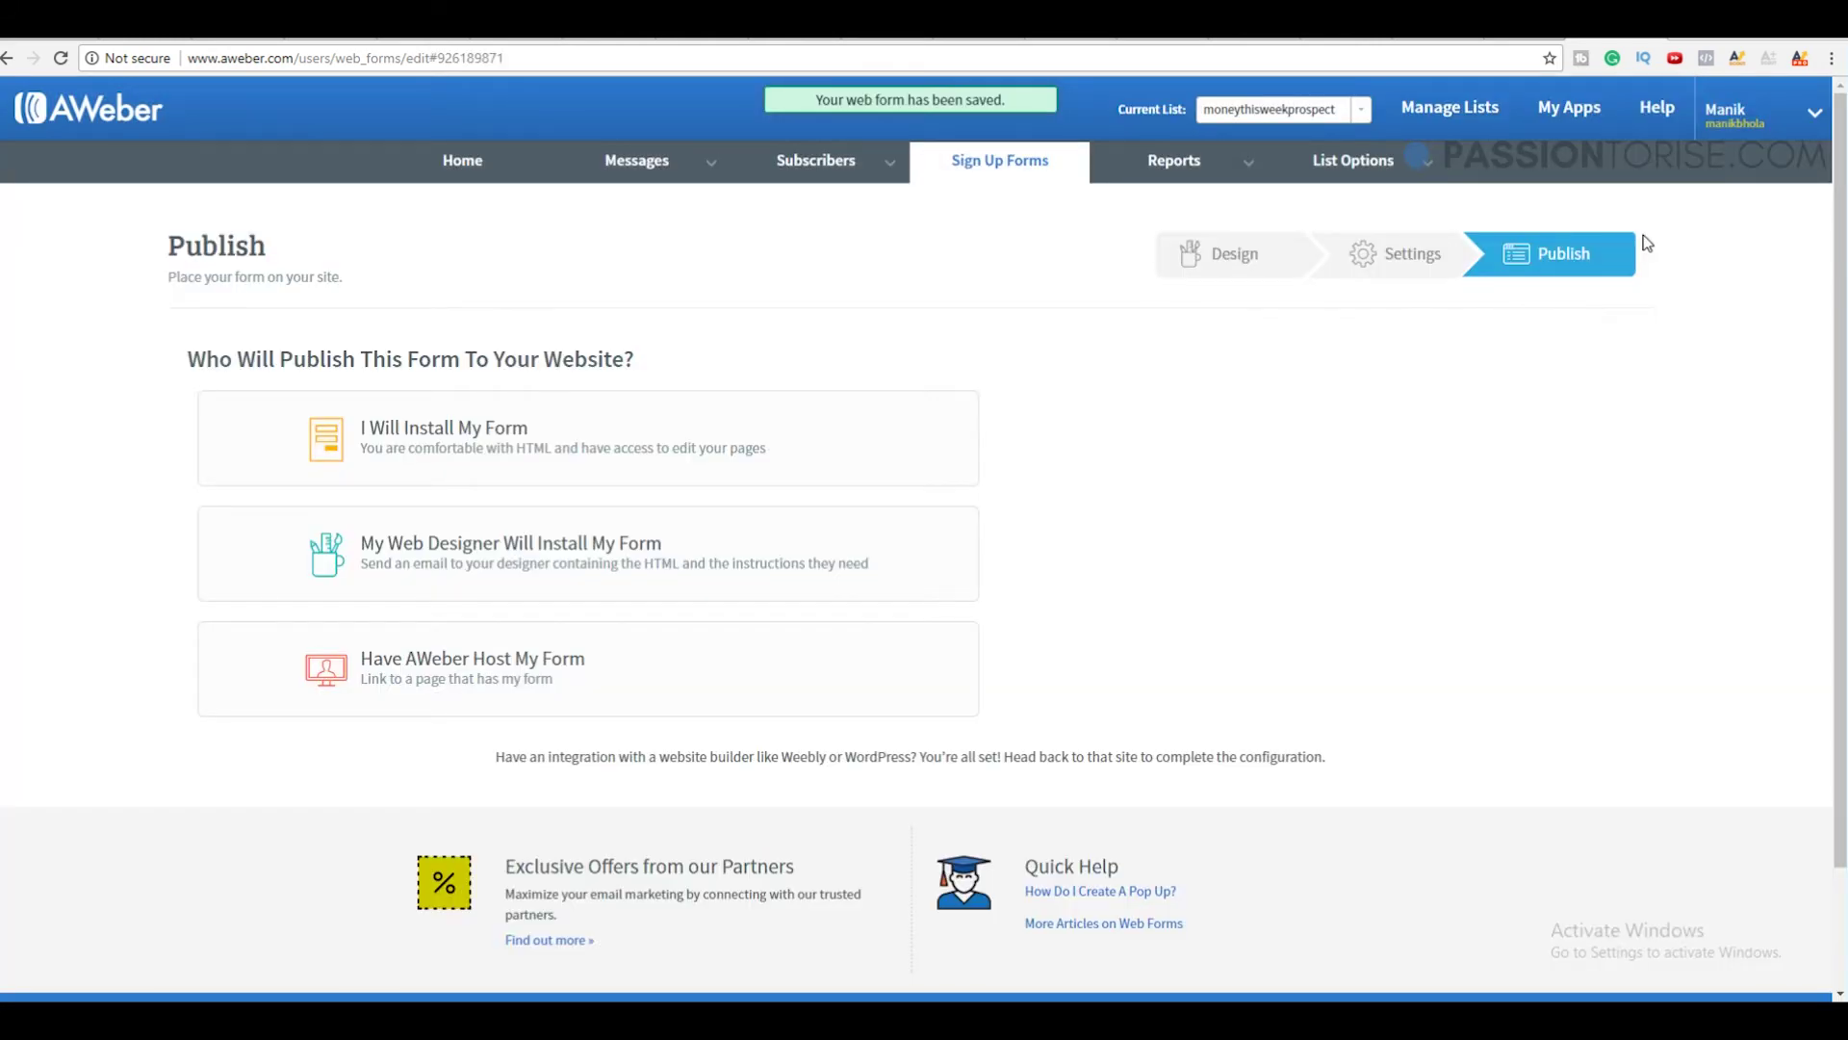
- Show the Raw HTML form code without beautiful form styles, select it, and return to WordPress
{"action": "left_click", "coordinate": [469, 445]}
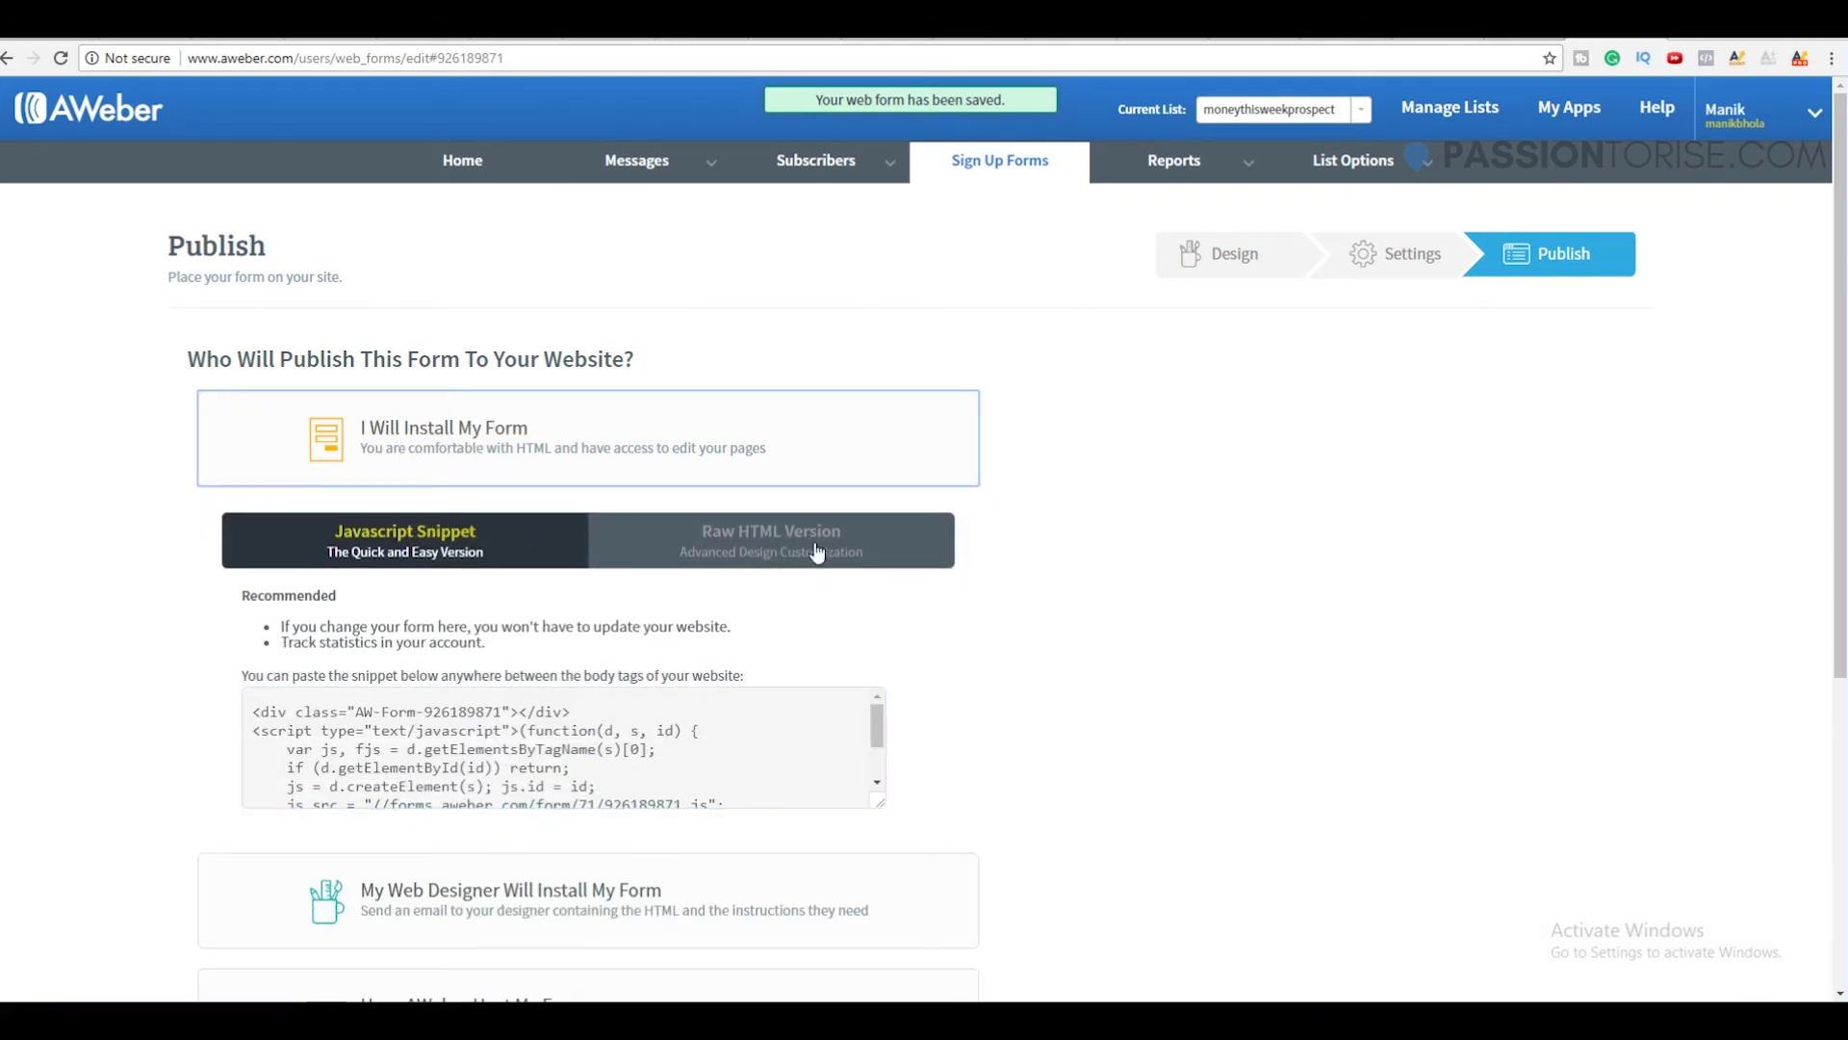
{"action": "left_click", "coordinate": [693, 563]}
{"action": "left_click", "coordinate": [251, 917]}
{"action": "left_click", "coordinate": [488, 791]}
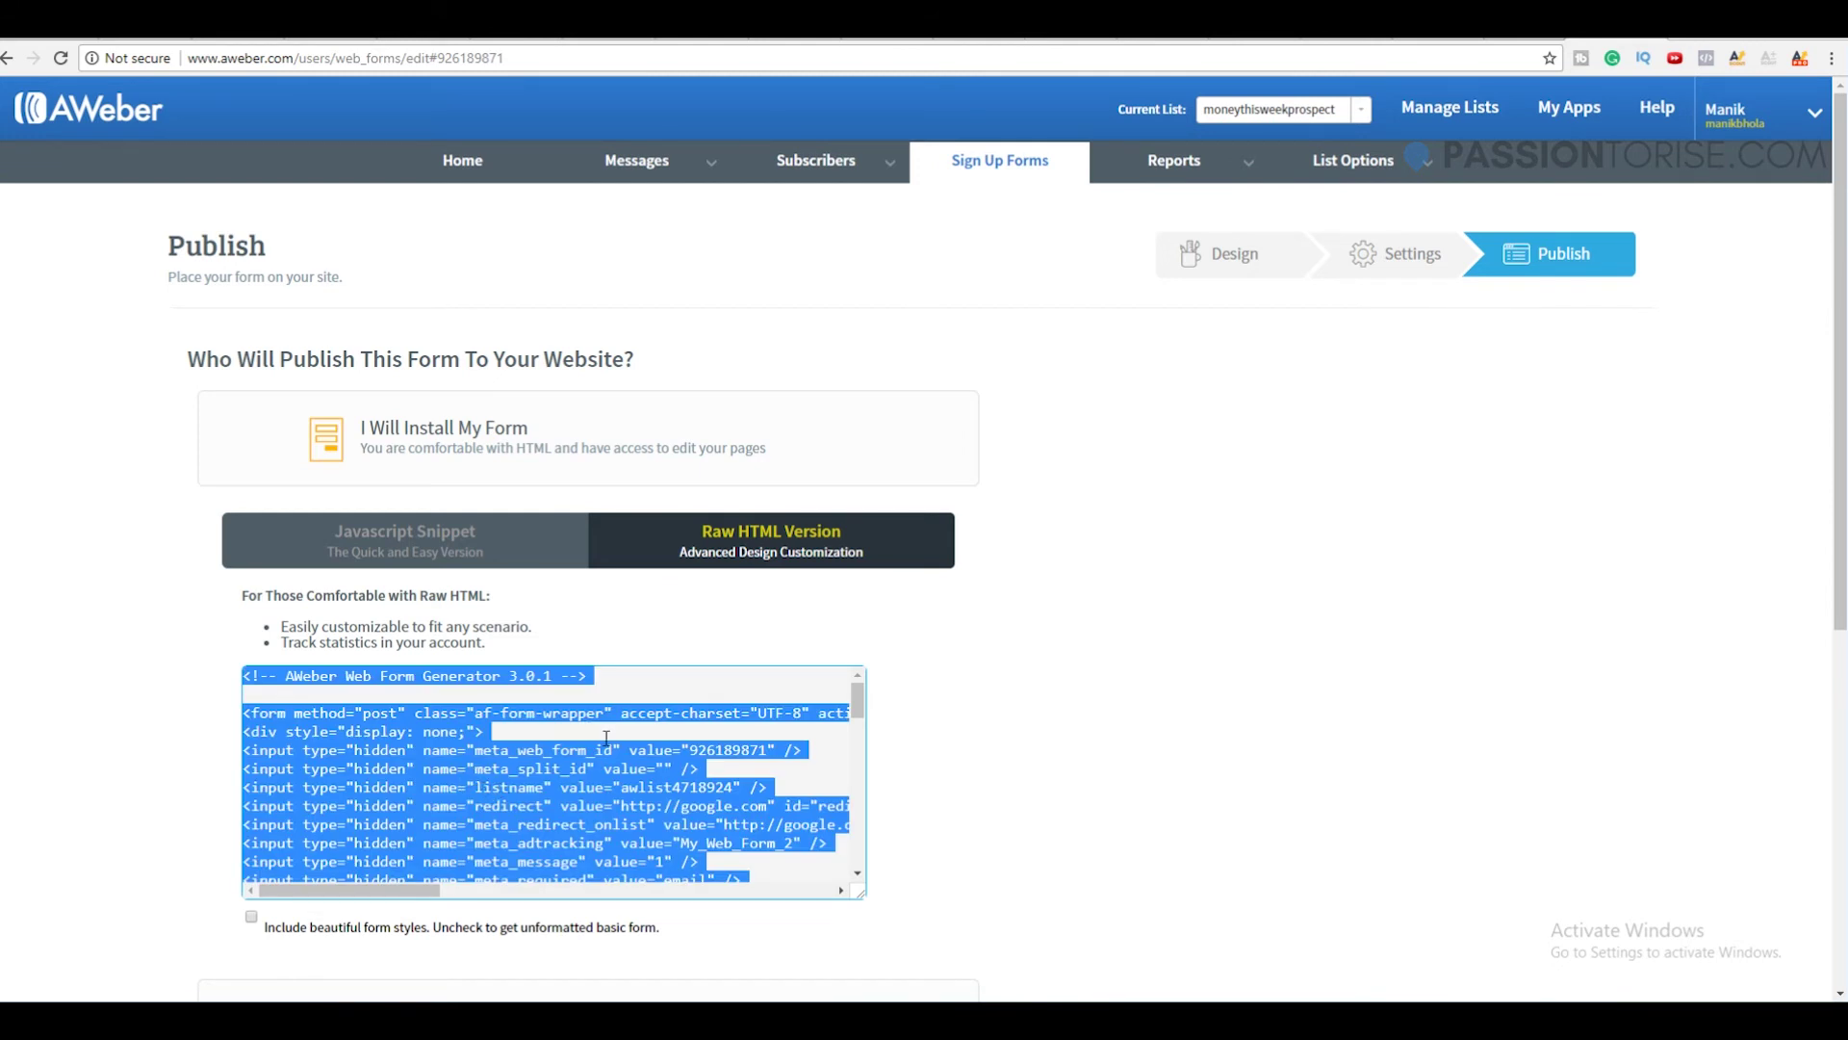
{"action": "key", "text": "ctrl+Tab"}
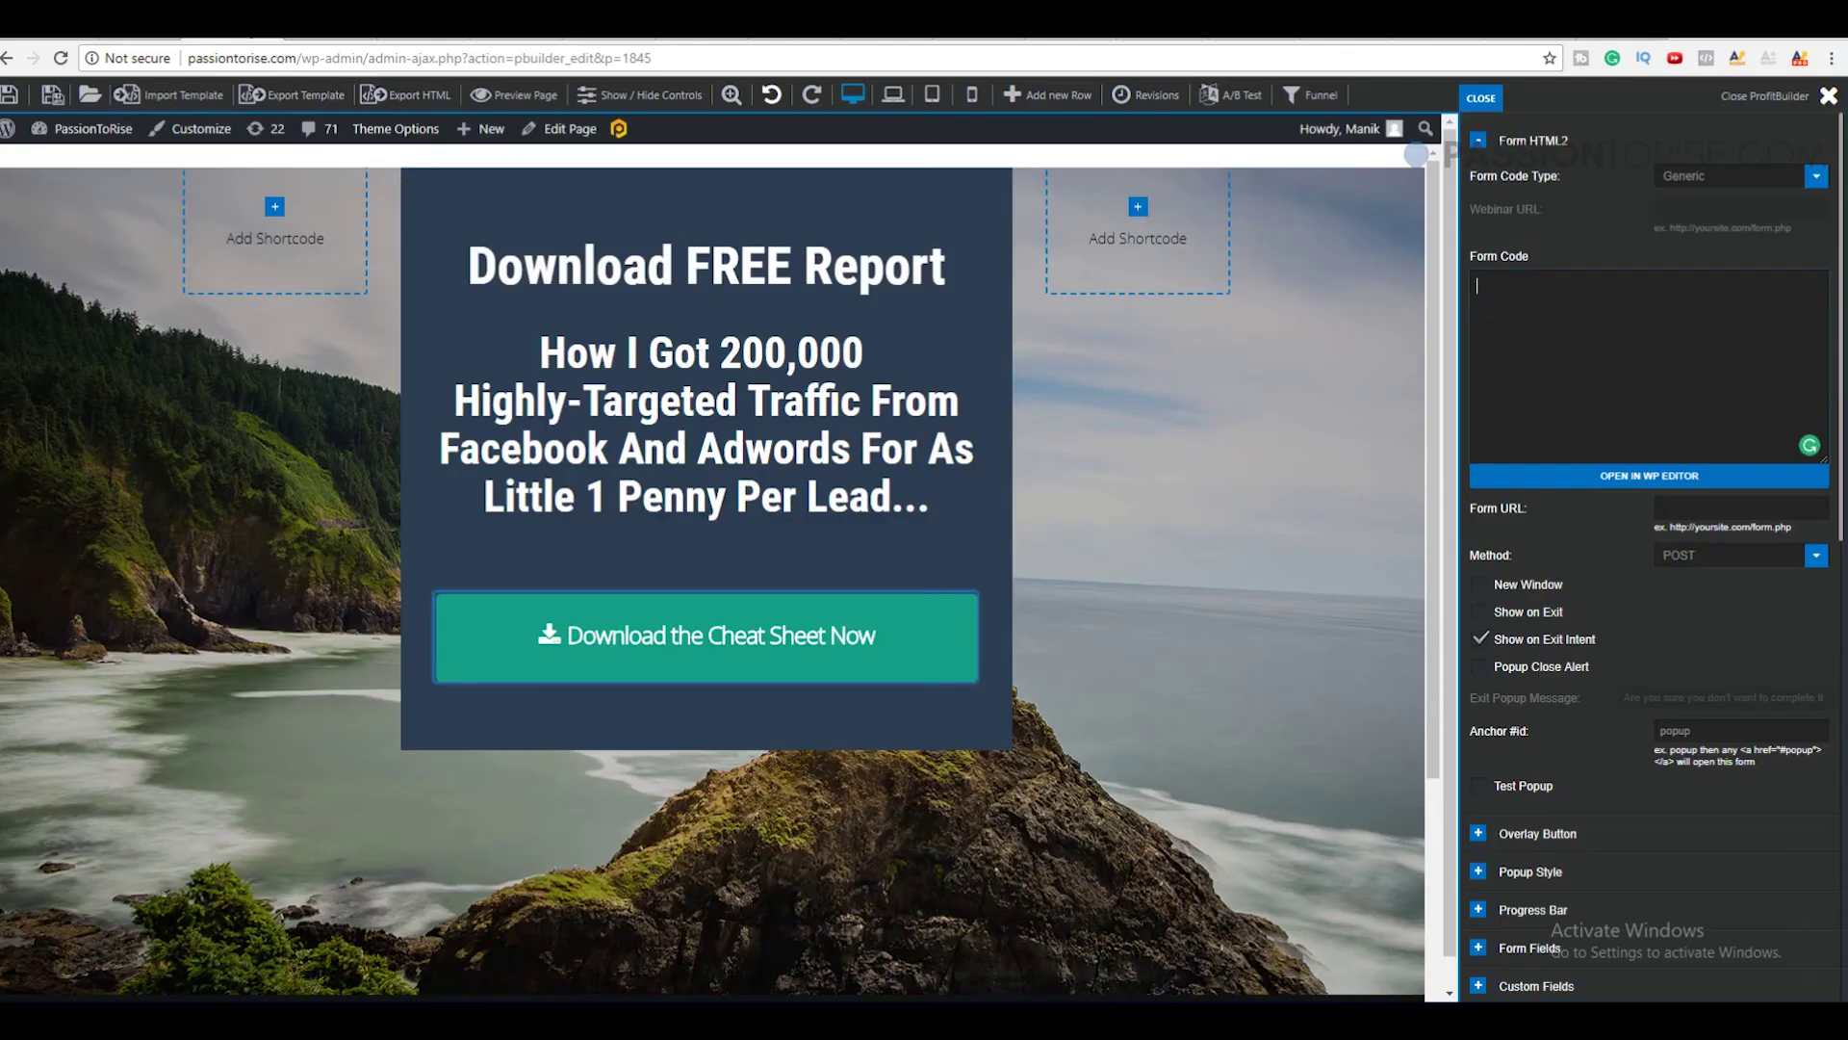
- Paste the copied AWeber form HTML into the download button popup's Form Code box
{"action": "key", "text": "ctrl+v"}
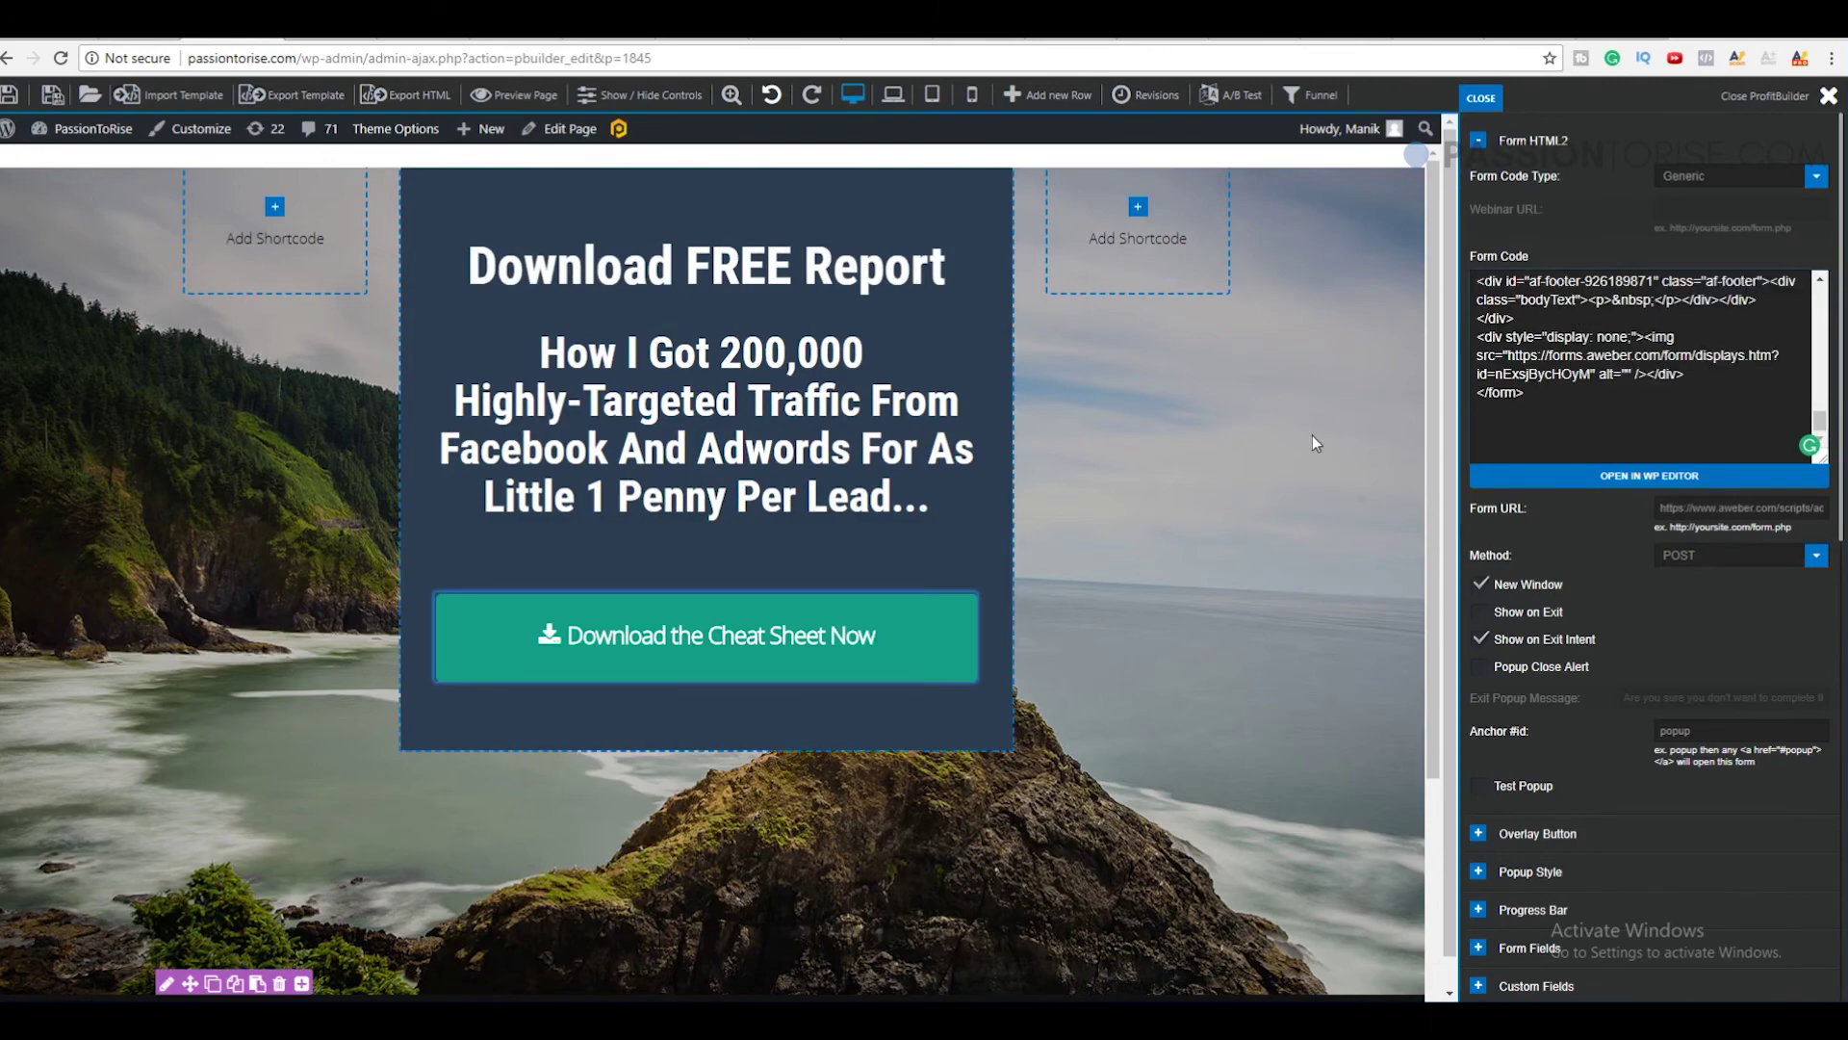
{"action": "scroll", "coordinate": [996, 481], "scroll_direction": "down", "scroll_amount": 6}
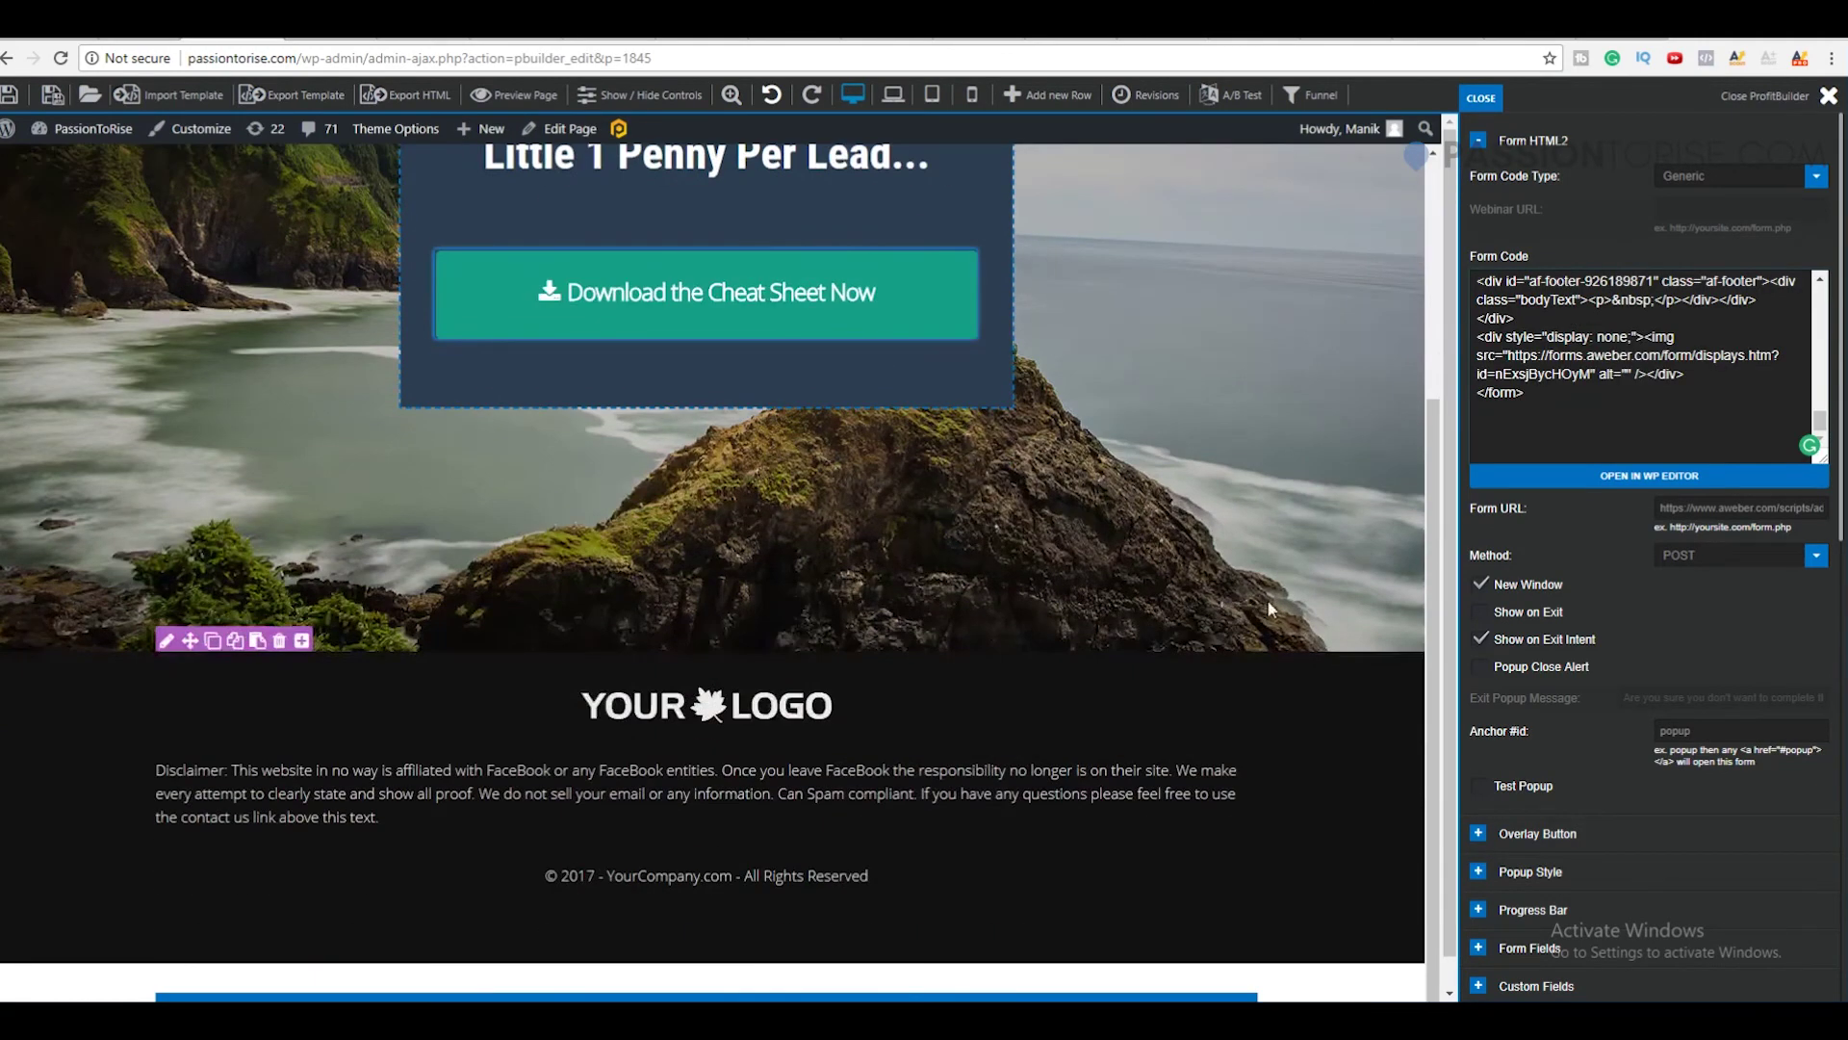
{"action": "scroll", "coordinate": [1242, 592], "scroll_direction": "up", "scroll_amount": 6}
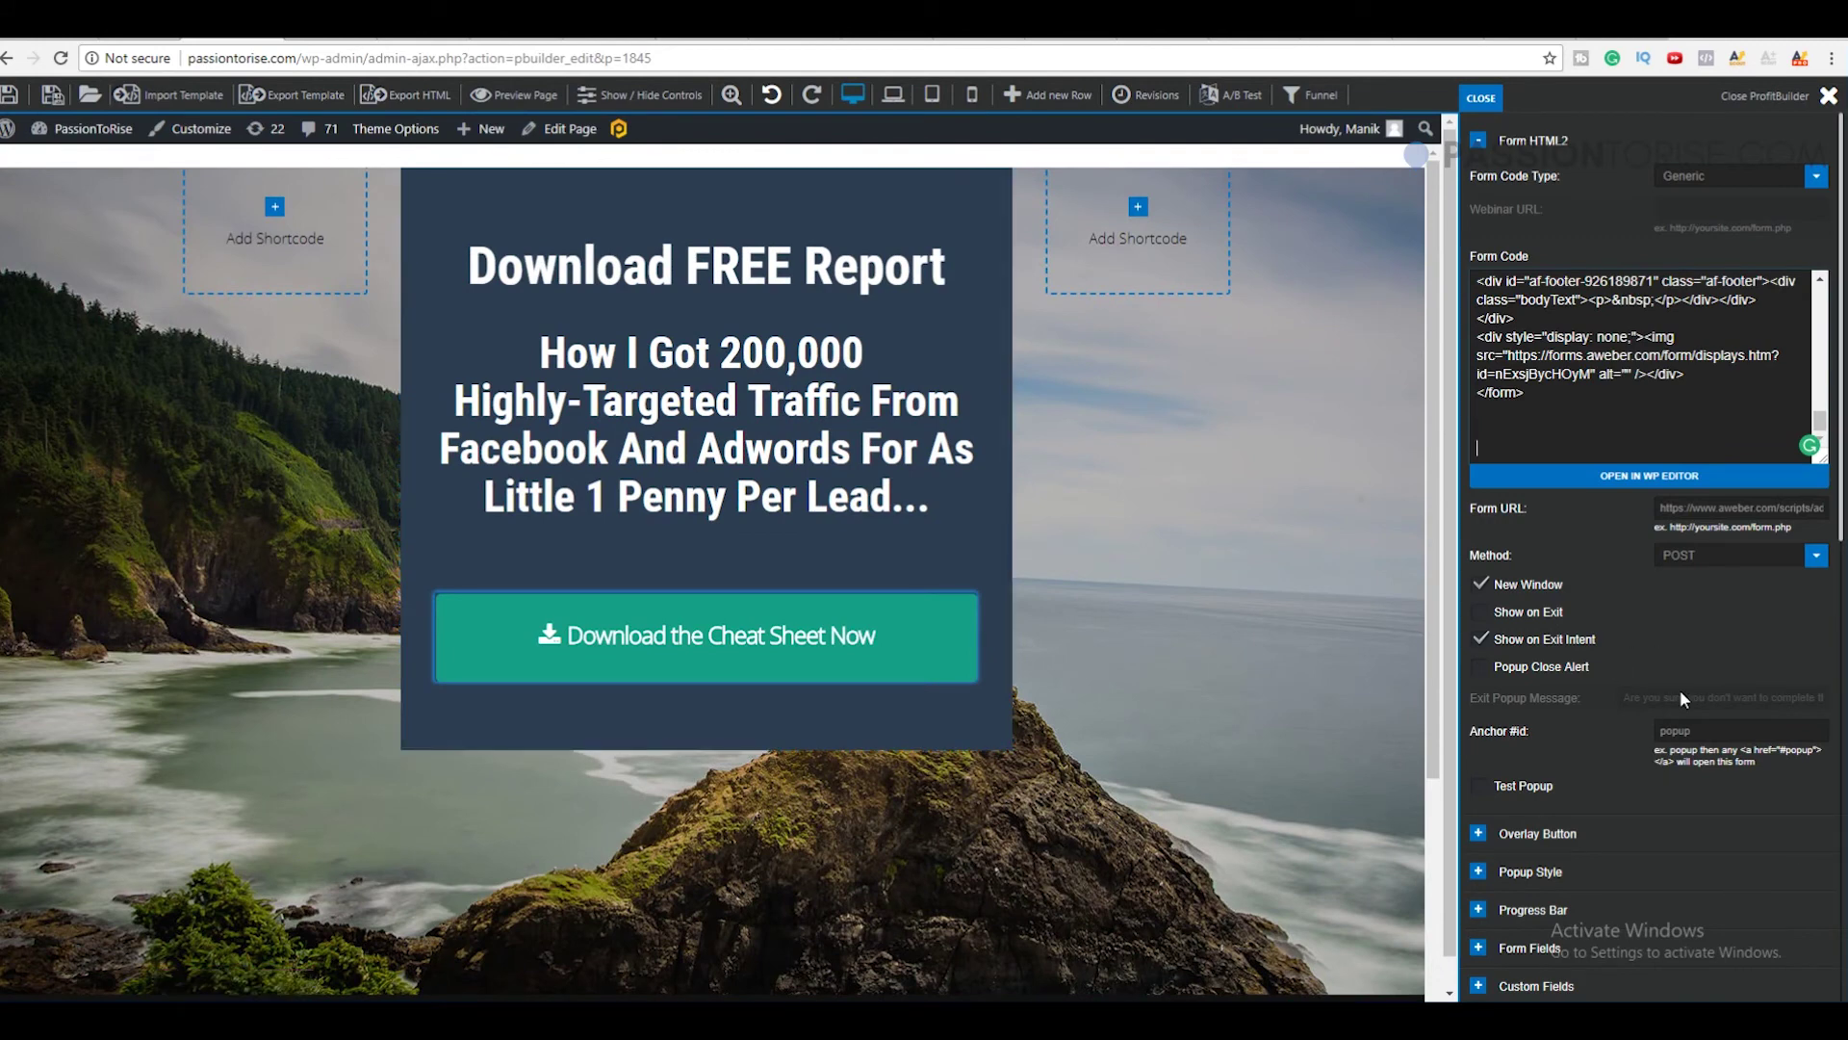
{"action": "scroll", "coordinate": [1161, 608], "scroll_direction": "down", "scroll_amount": 4}
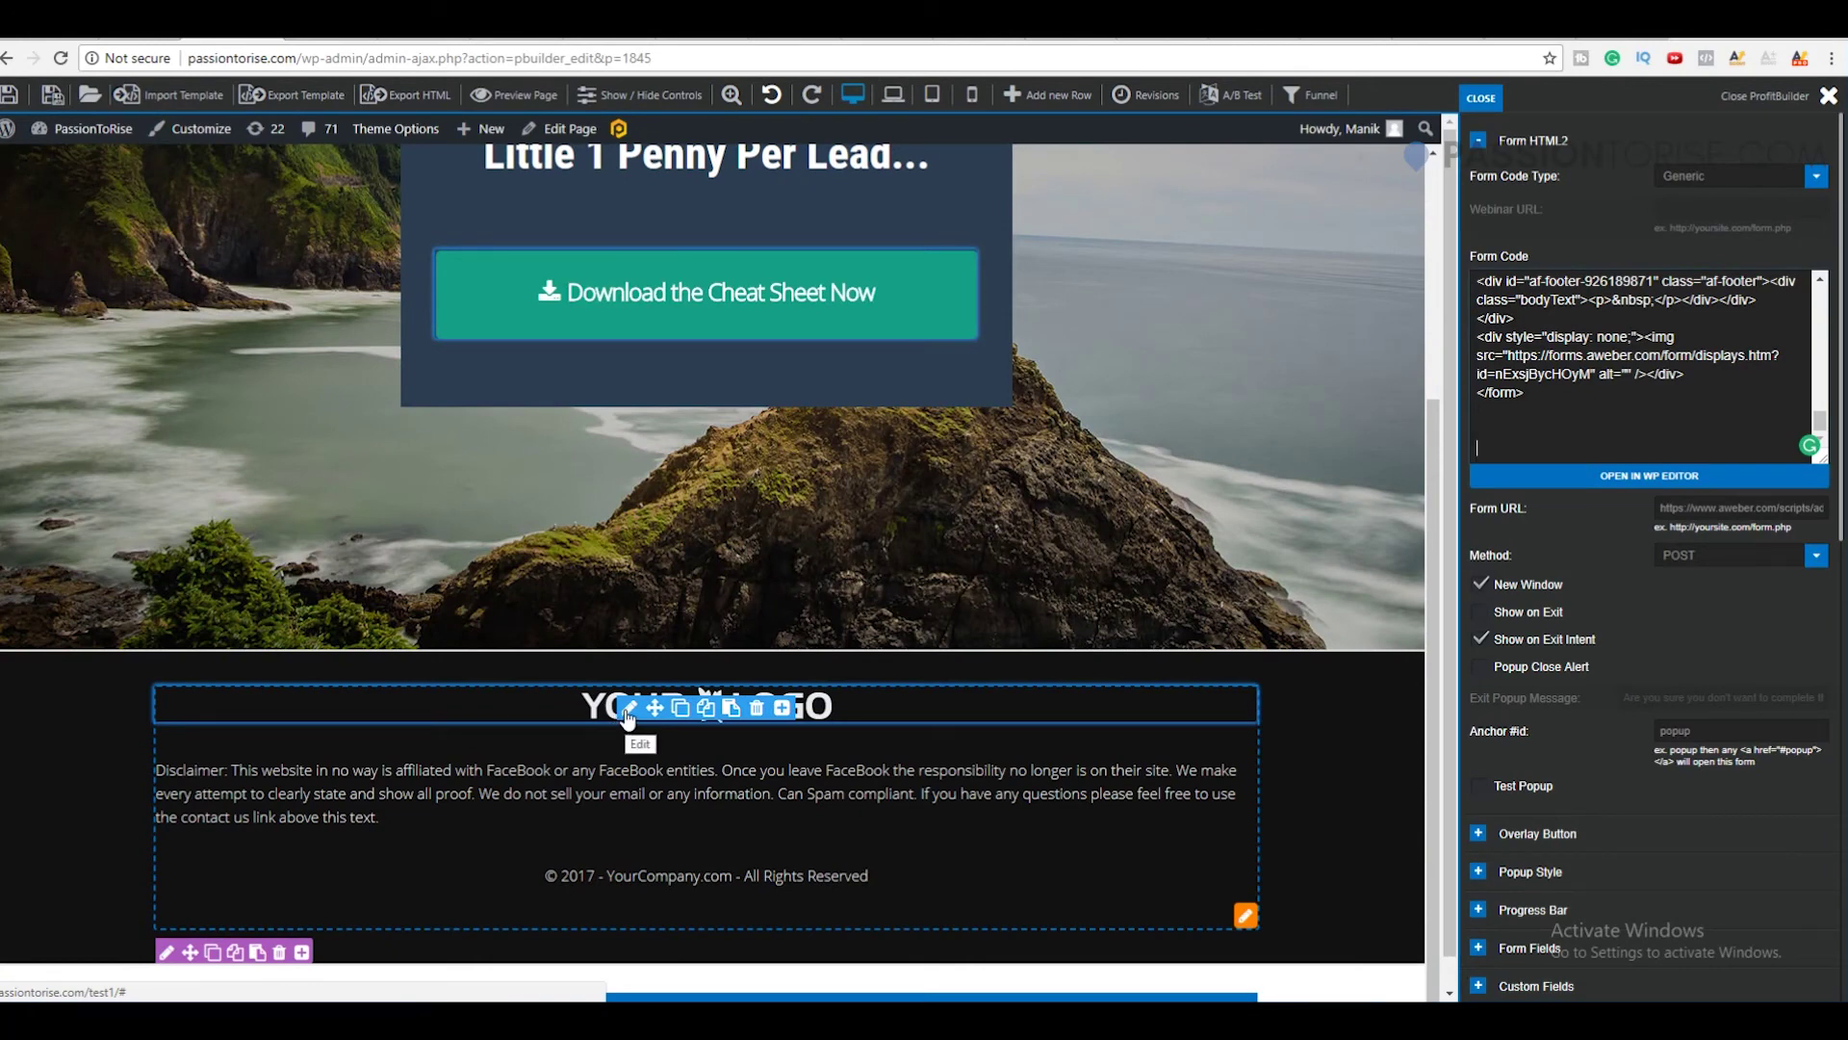
{"action": "left_click", "coordinate": [628, 717]}
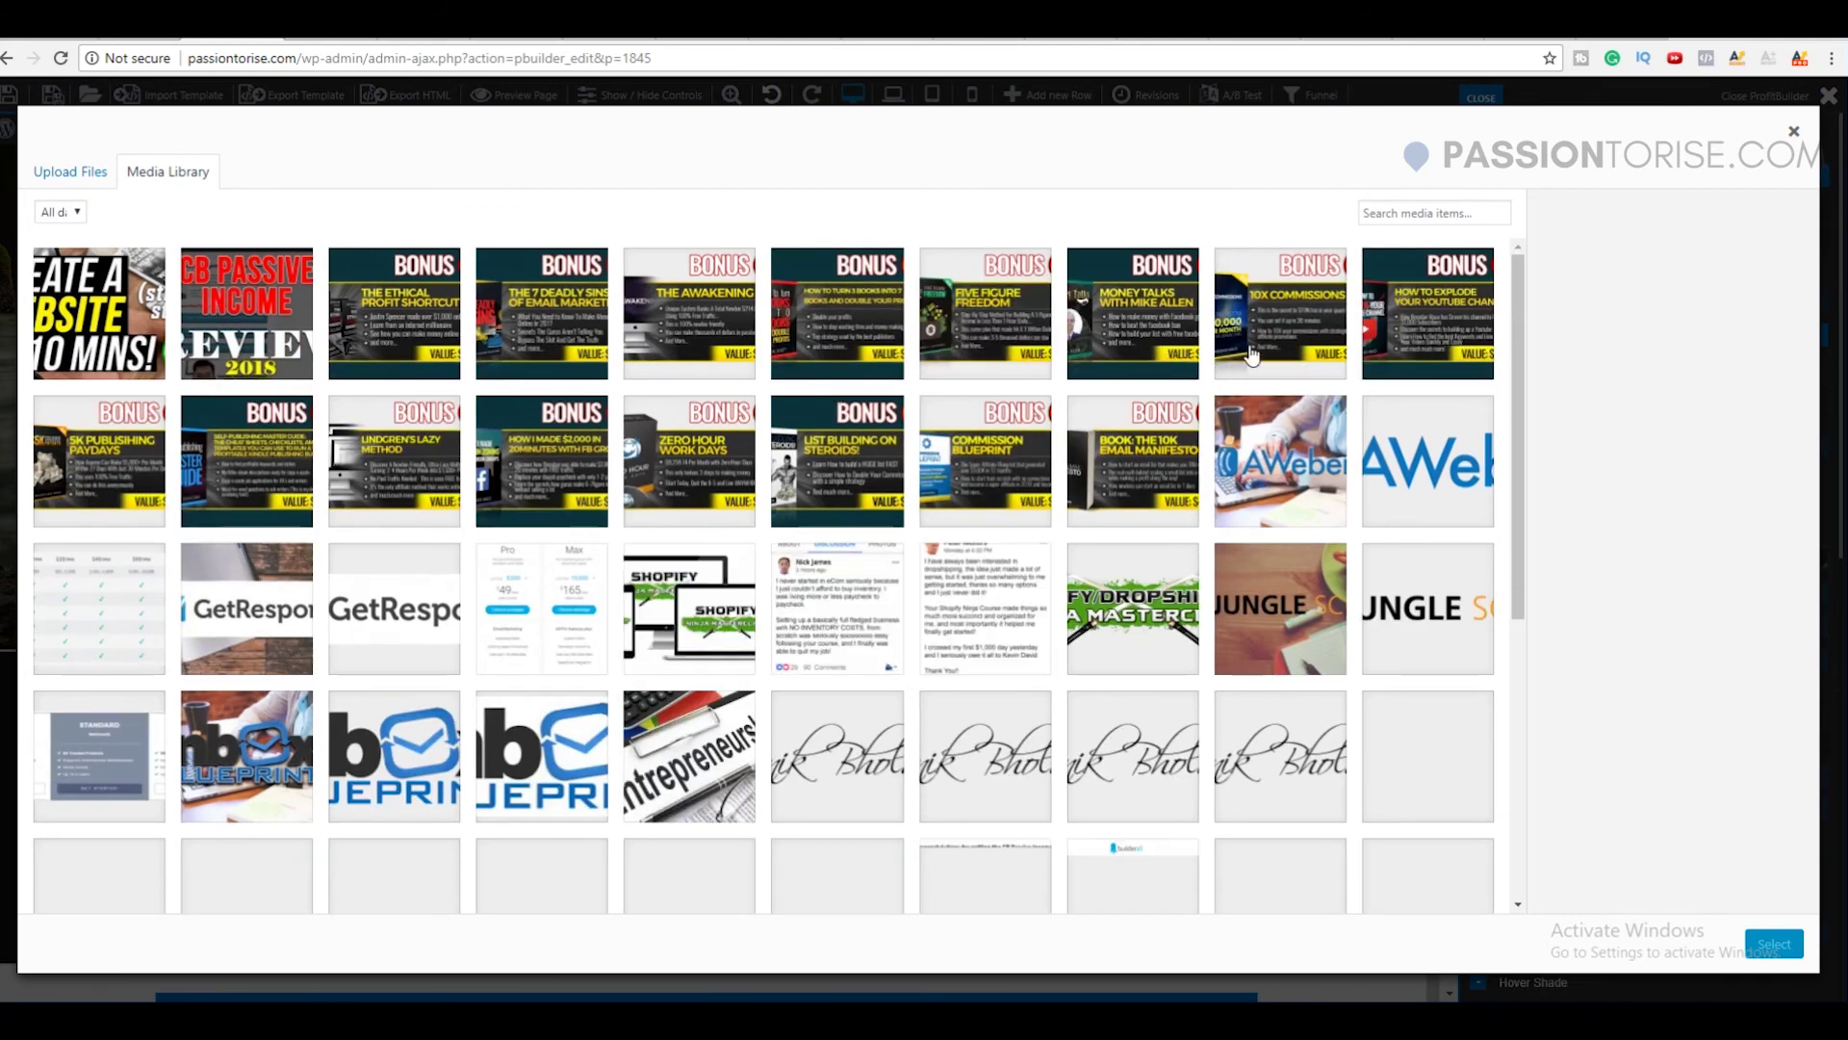
- Swap the footer's YOUR LOGO placeholder for the AWeber logo image from the Media Library
{"action": "left_click", "coordinate": [1427, 460]}
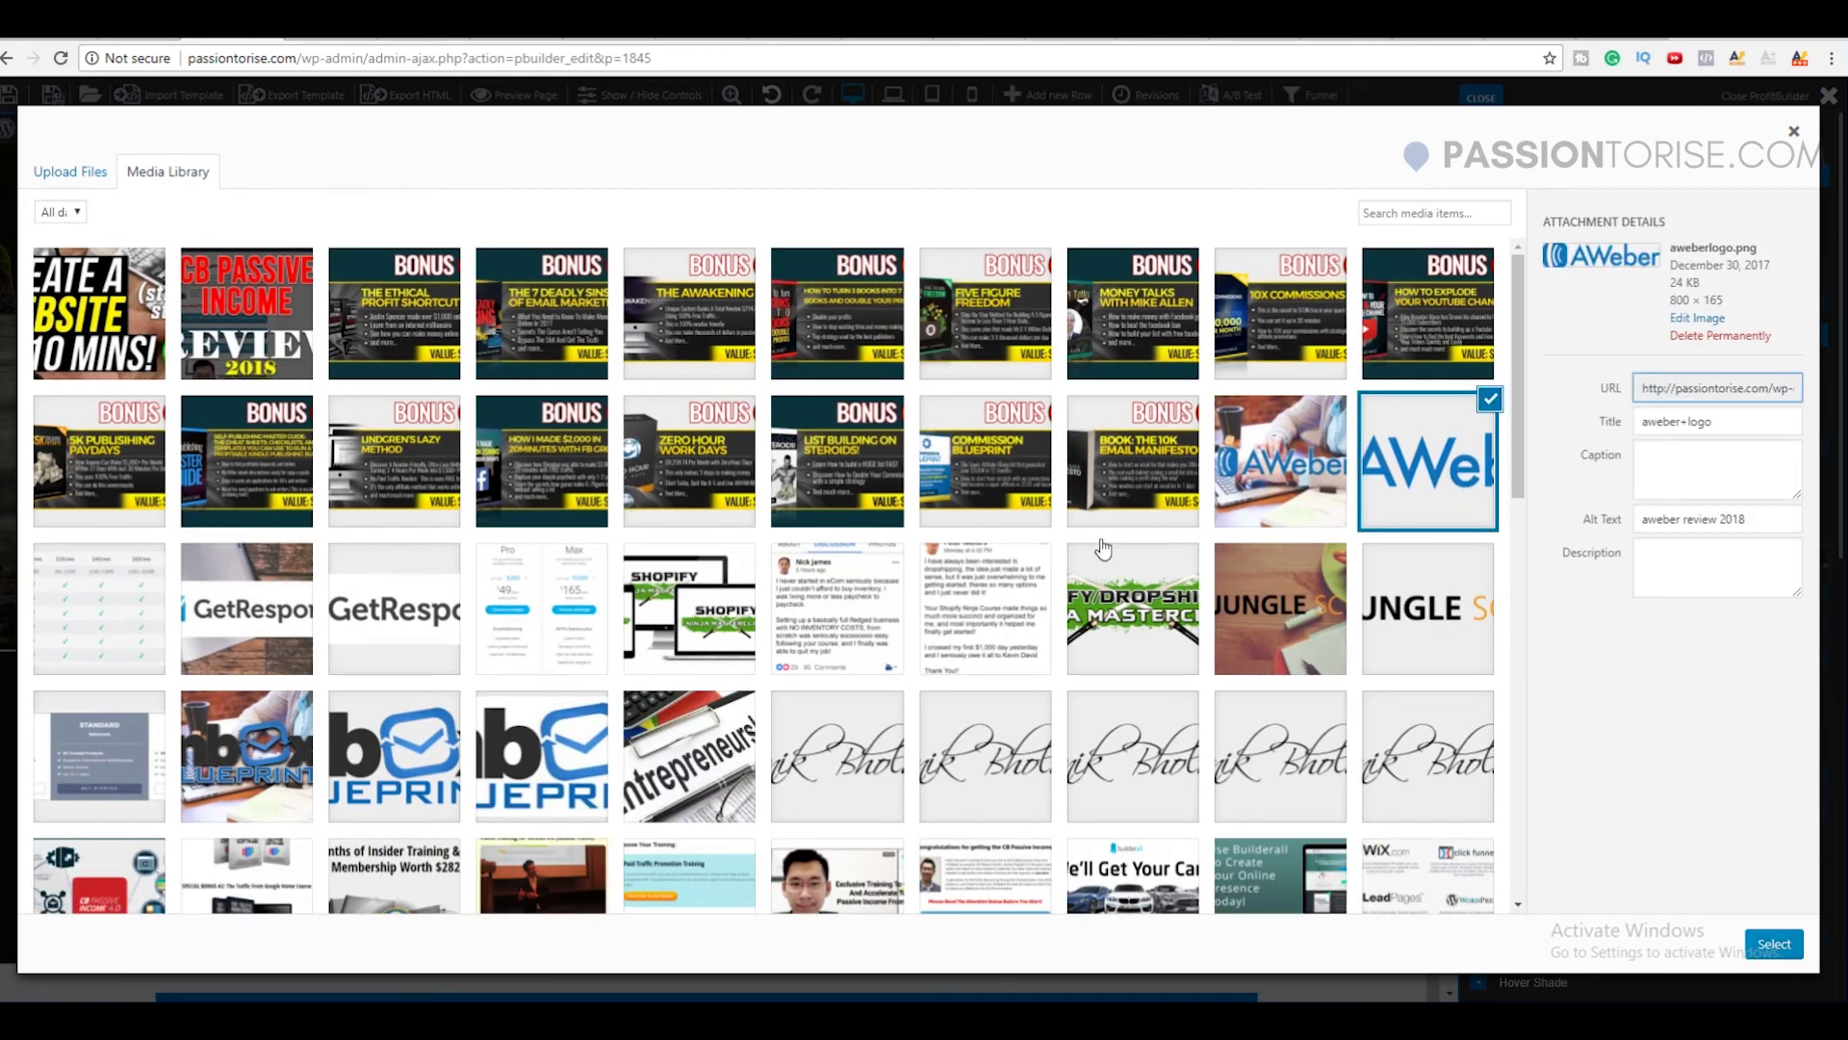
{"action": "left_click", "coordinate": [1774, 944]}
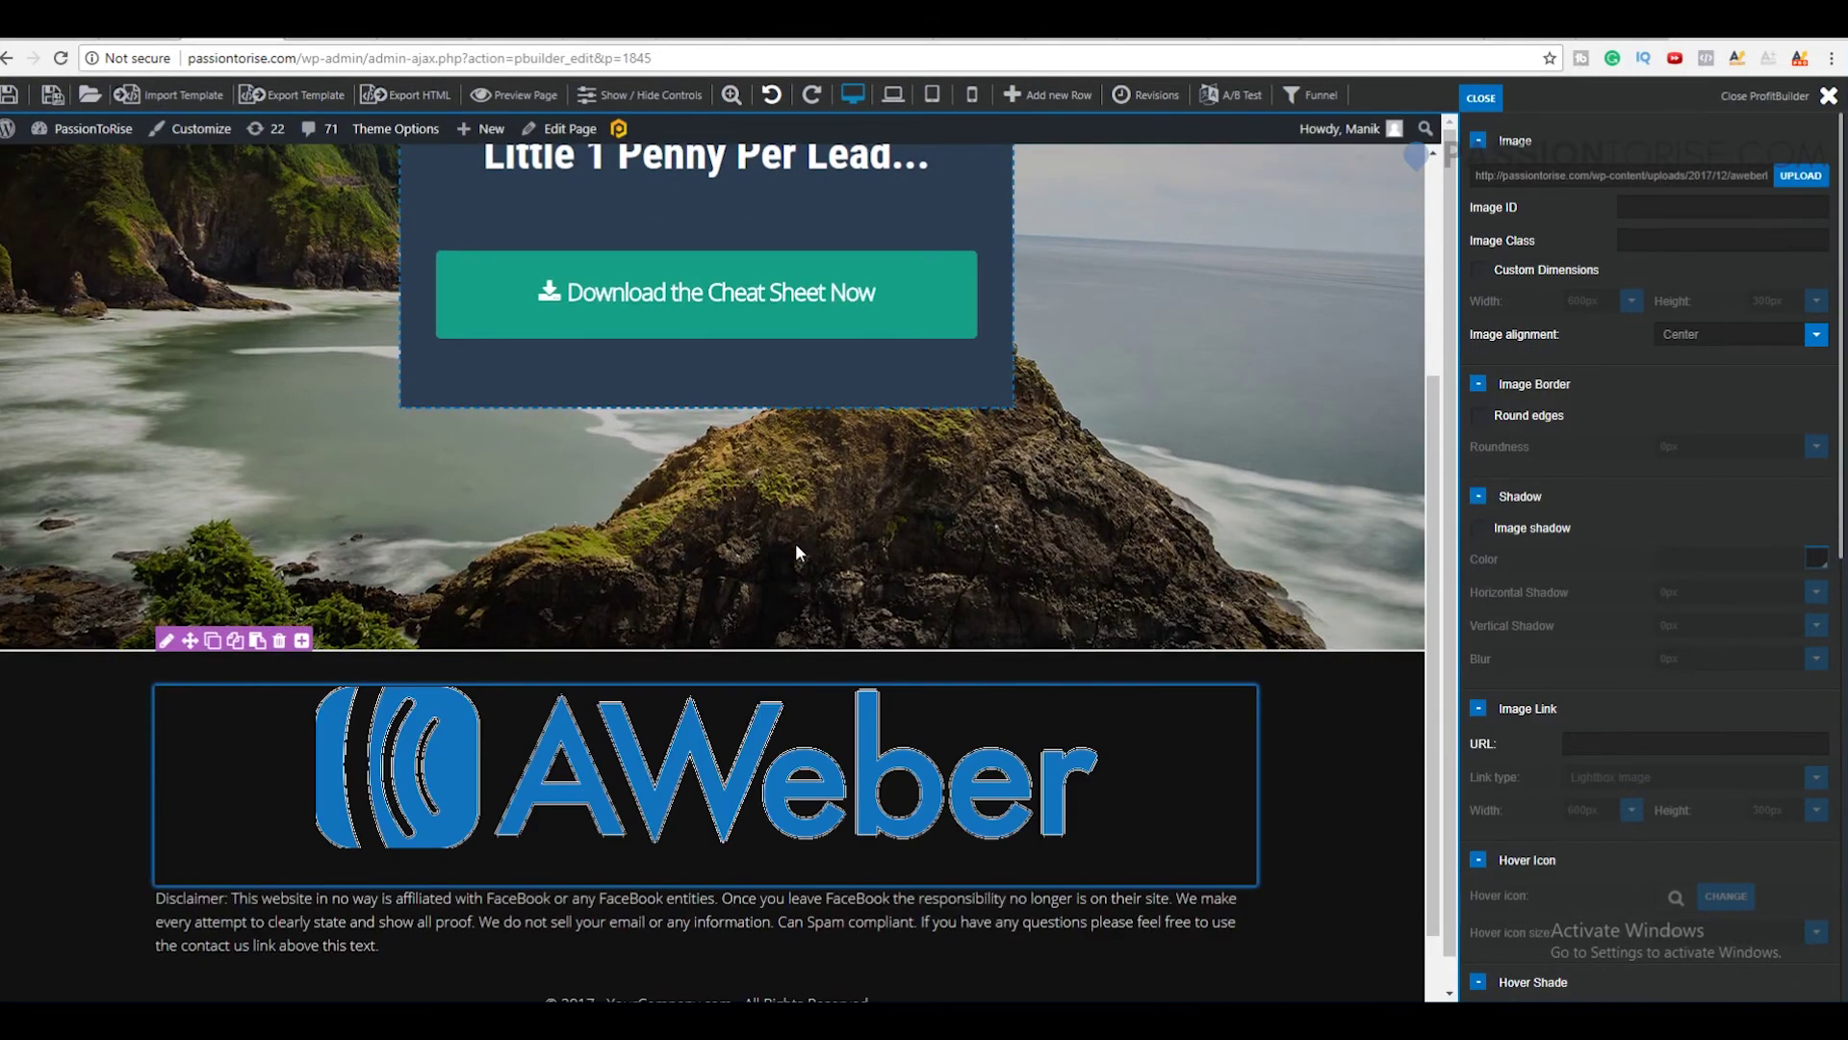
{"action": "scroll", "coordinate": [834, 722], "scroll_direction": "down", "scroll_amount": 1}
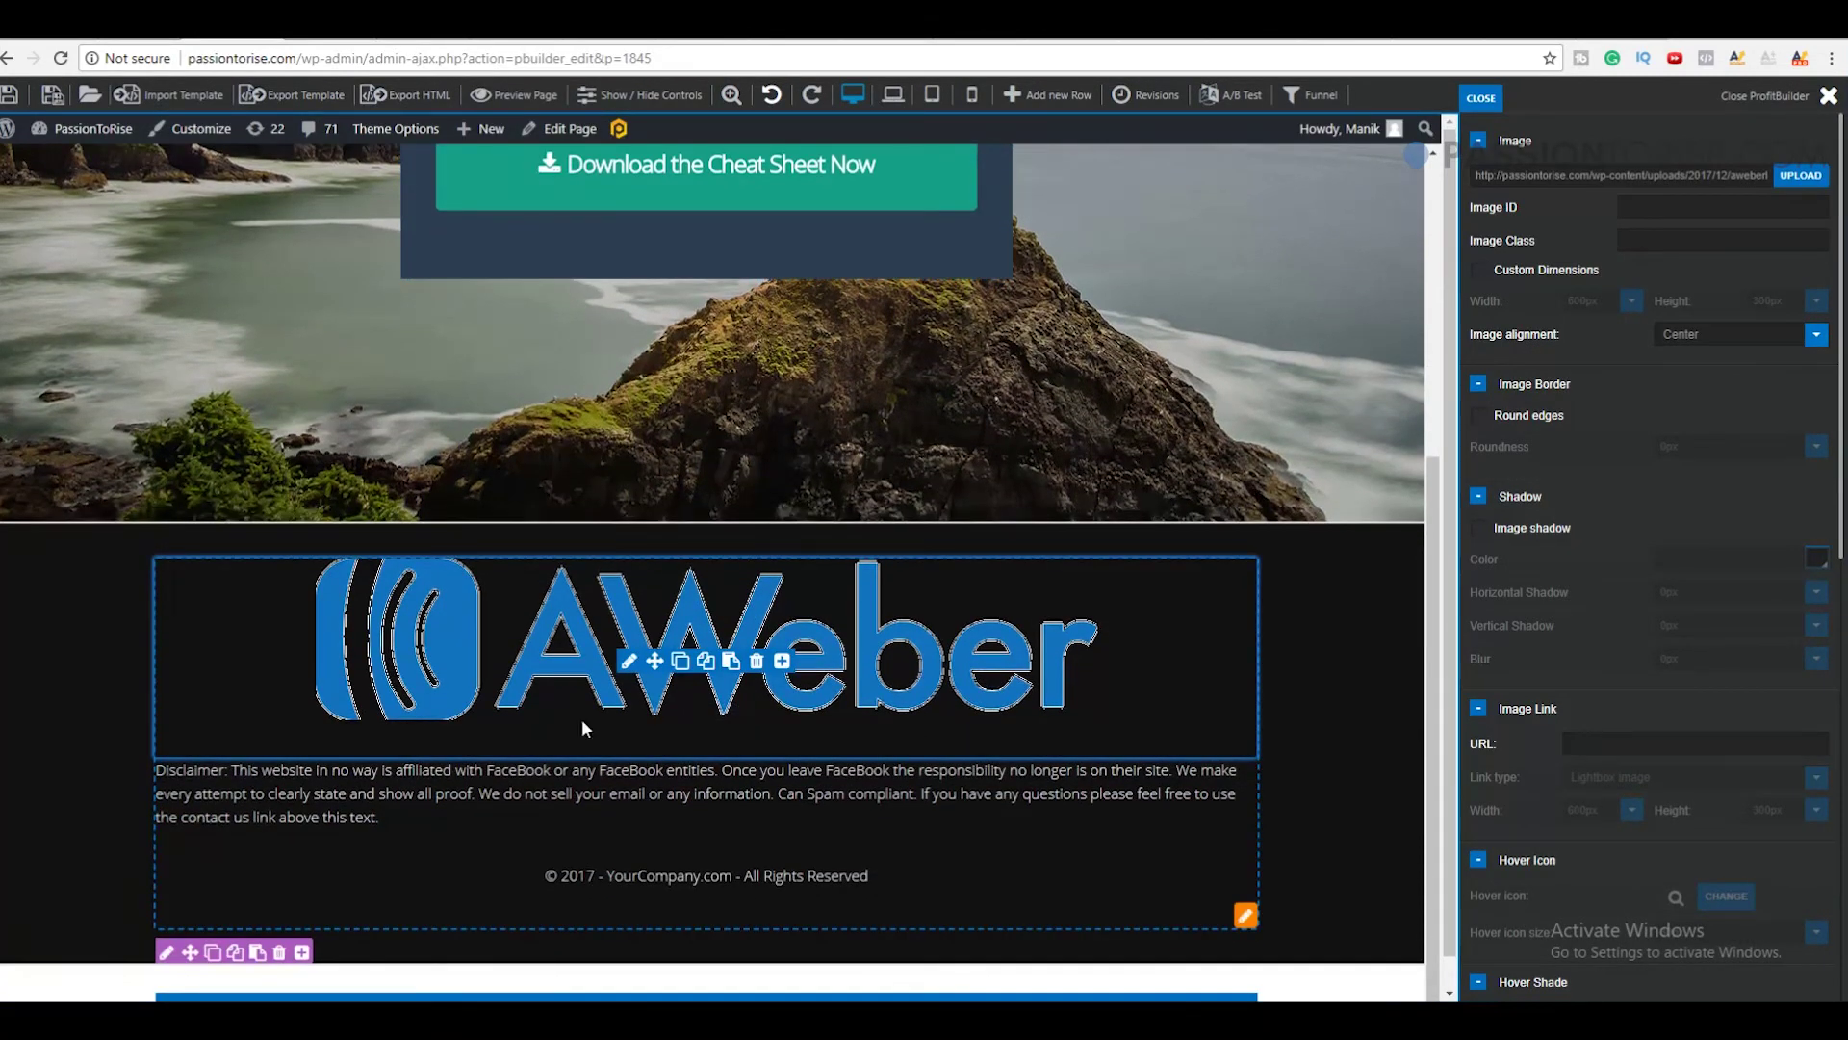
{"action": "scroll", "coordinate": [967, 685], "scroll_direction": "up", "scroll_amount": 4}
{"action": "left_click", "coordinate": [969, 684]}
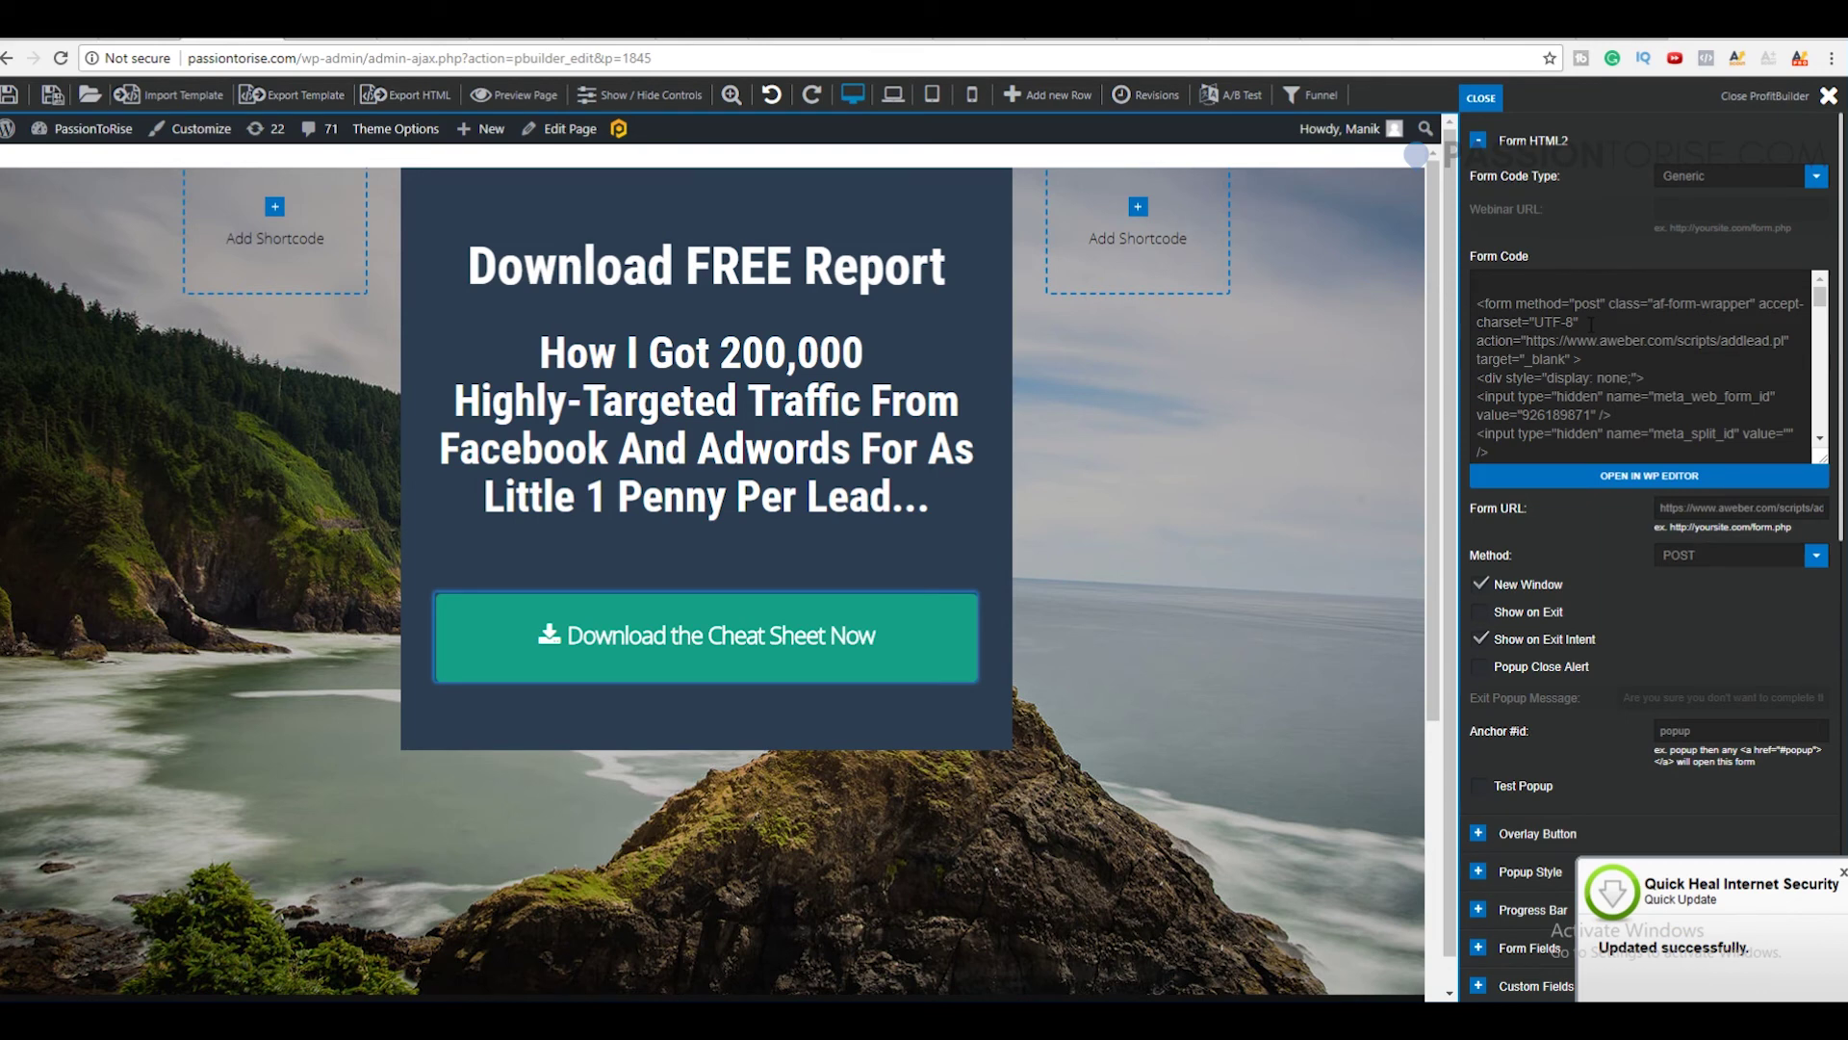
- Review the pasted Form HTML2 code, then preview and close the name-and-email opt-in popup
{"action": "left_click", "coordinate": [1557, 338]}
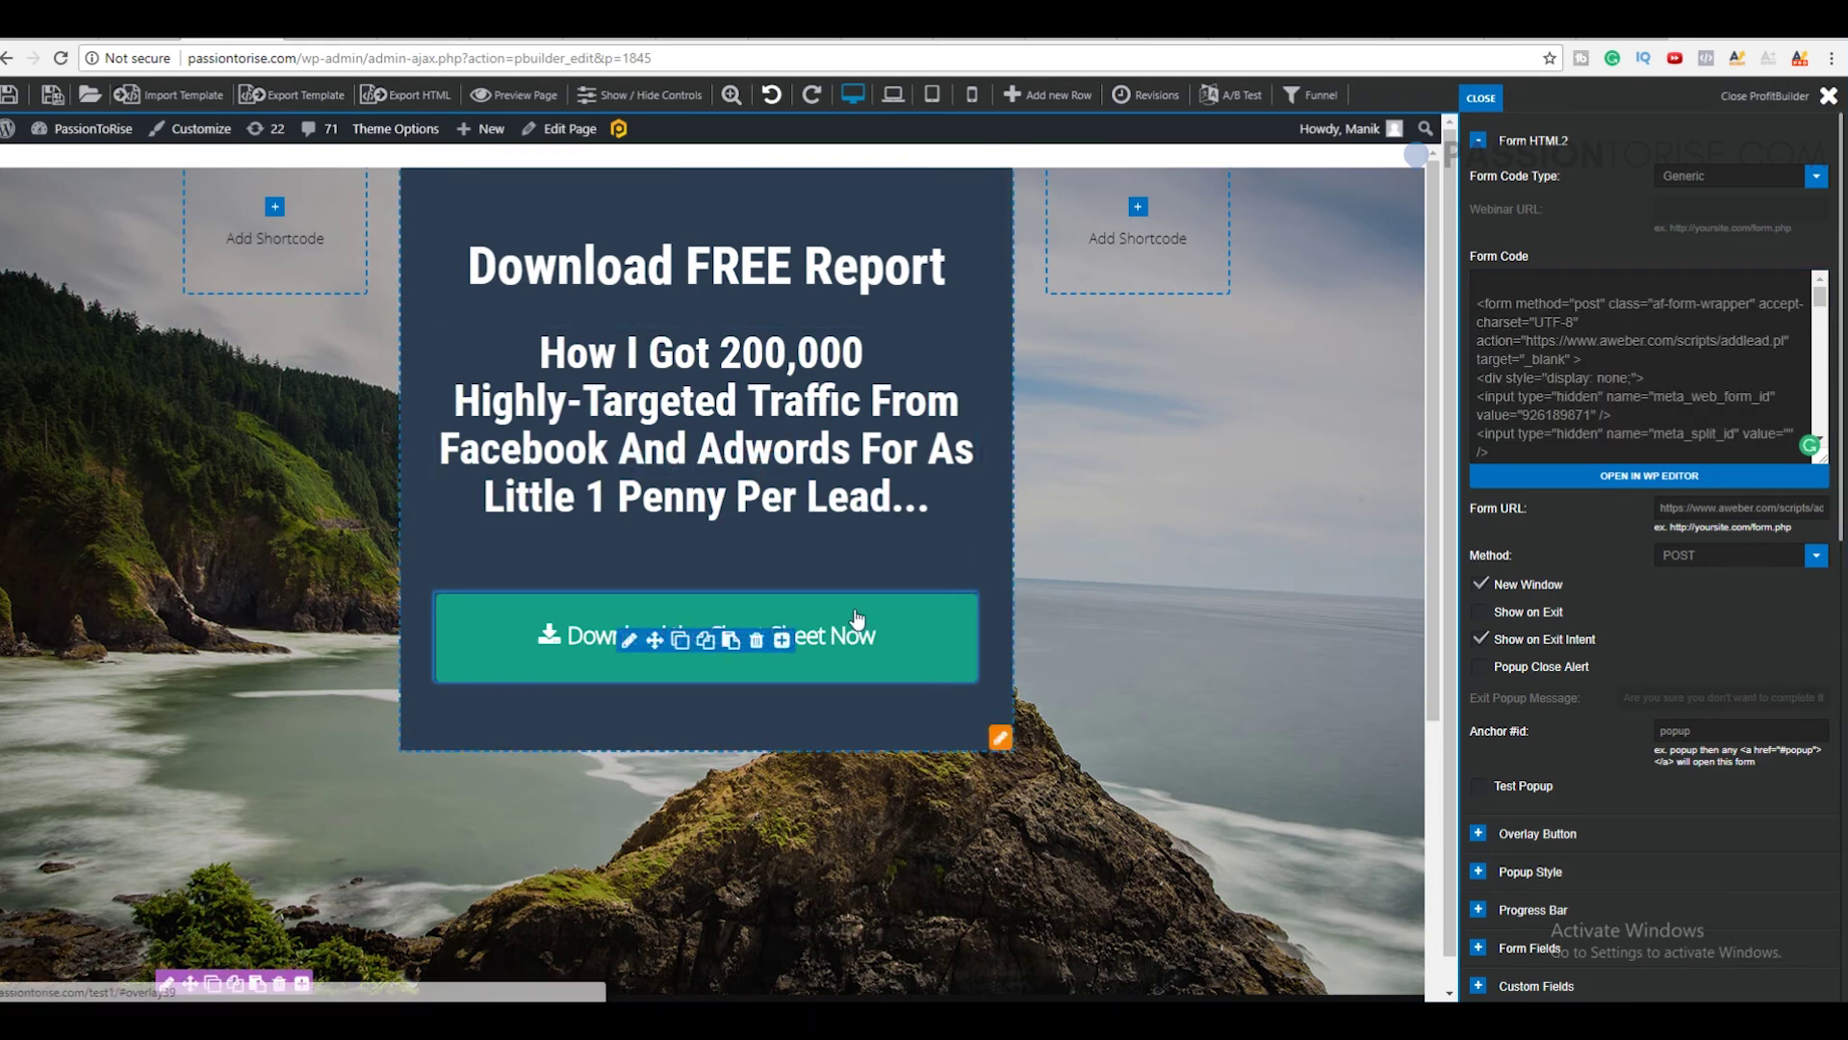
{"action": "left_click", "coordinate": [873, 664]}
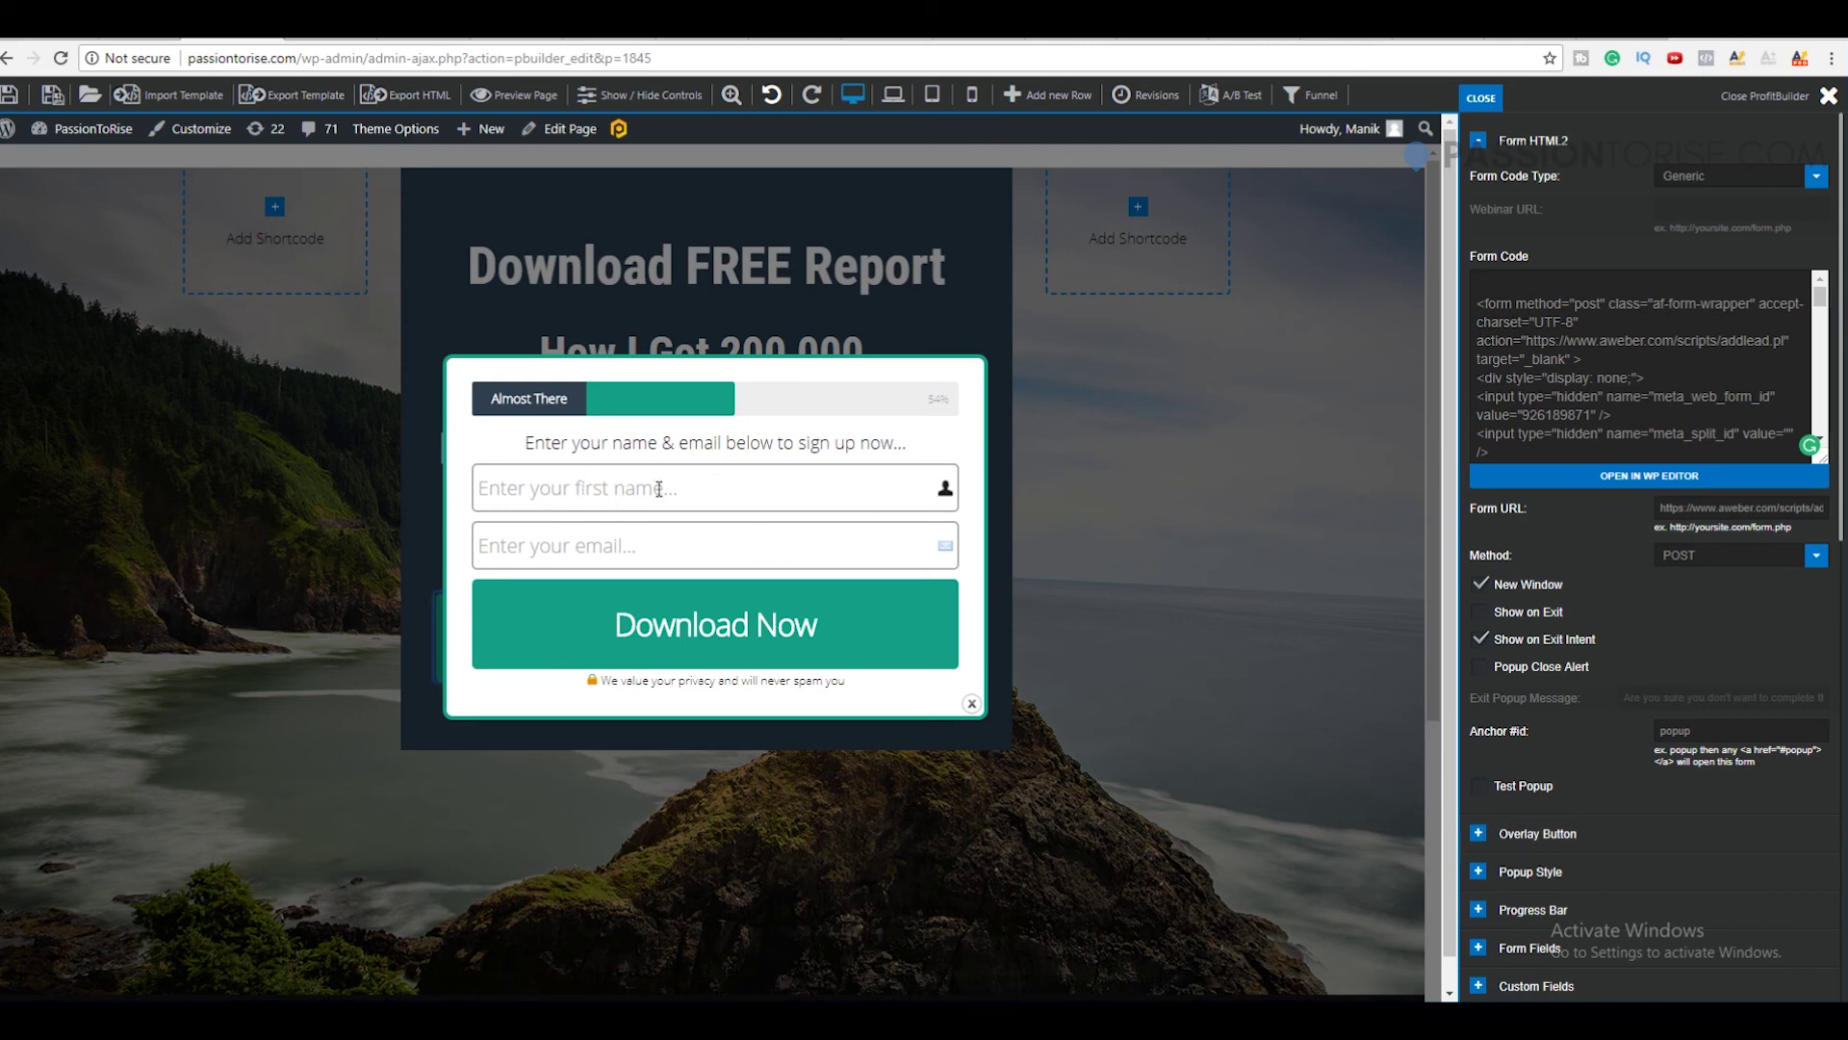
{"action": "left_click", "coordinate": [967, 706]}
- Tick No Name under Form Fields and confirm the previewed popup asks only for email
{"action": "scroll", "coordinate": [1629, 685], "scroll_direction": "down", "scroll_amount": 2}
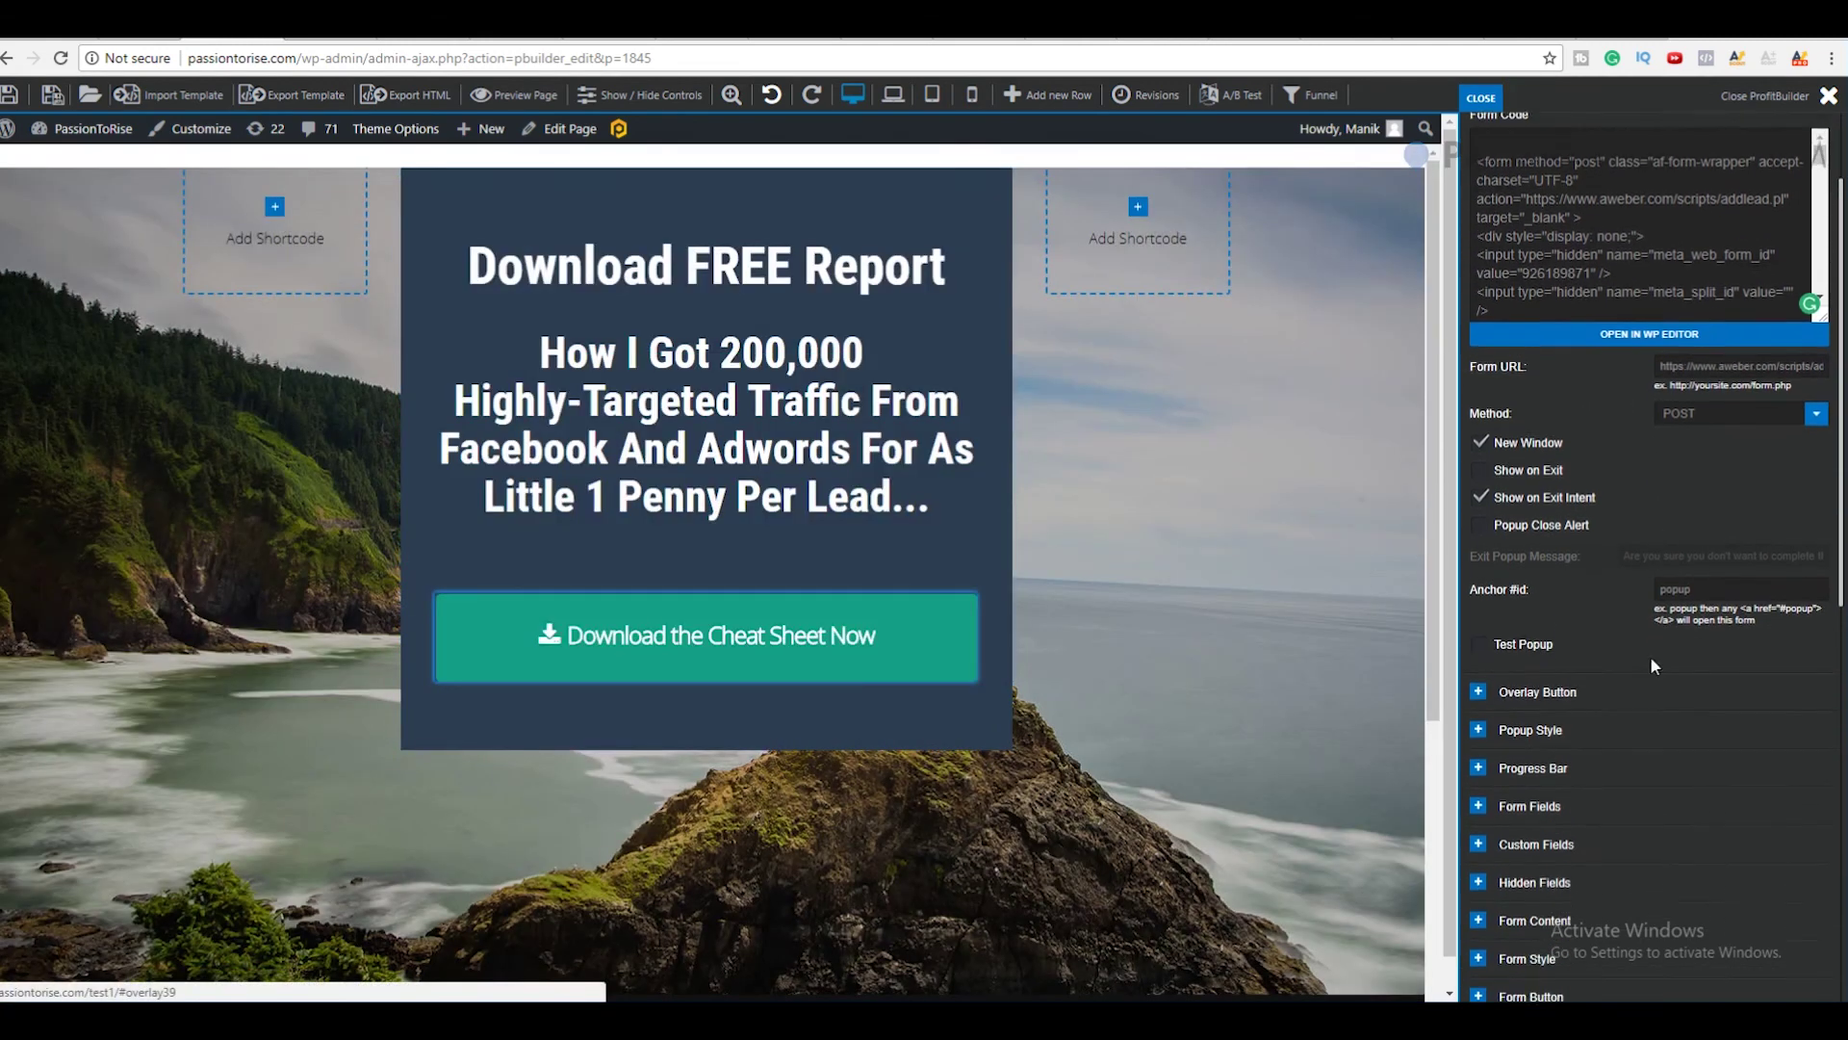
{"action": "scroll", "coordinate": [1629, 686], "scroll_direction": "down", "scroll_amount": 2}
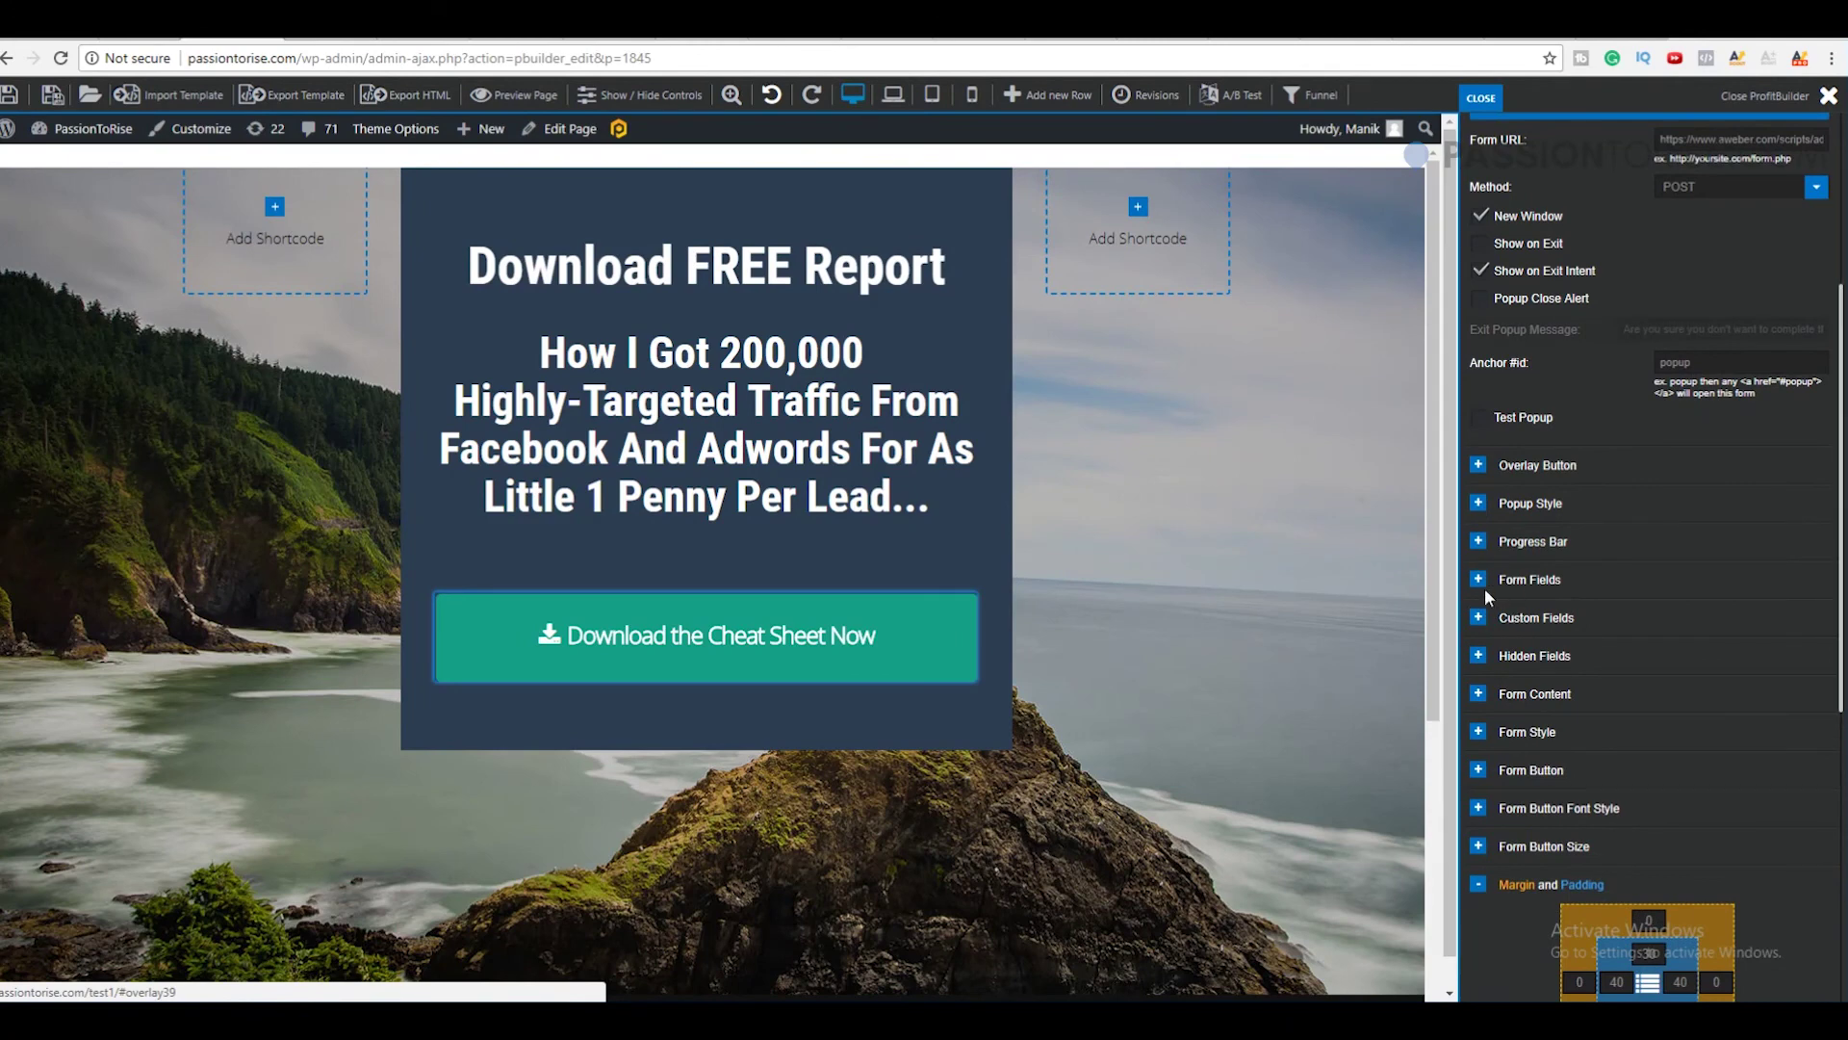
{"action": "left_click", "coordinate": [1479, 581]}
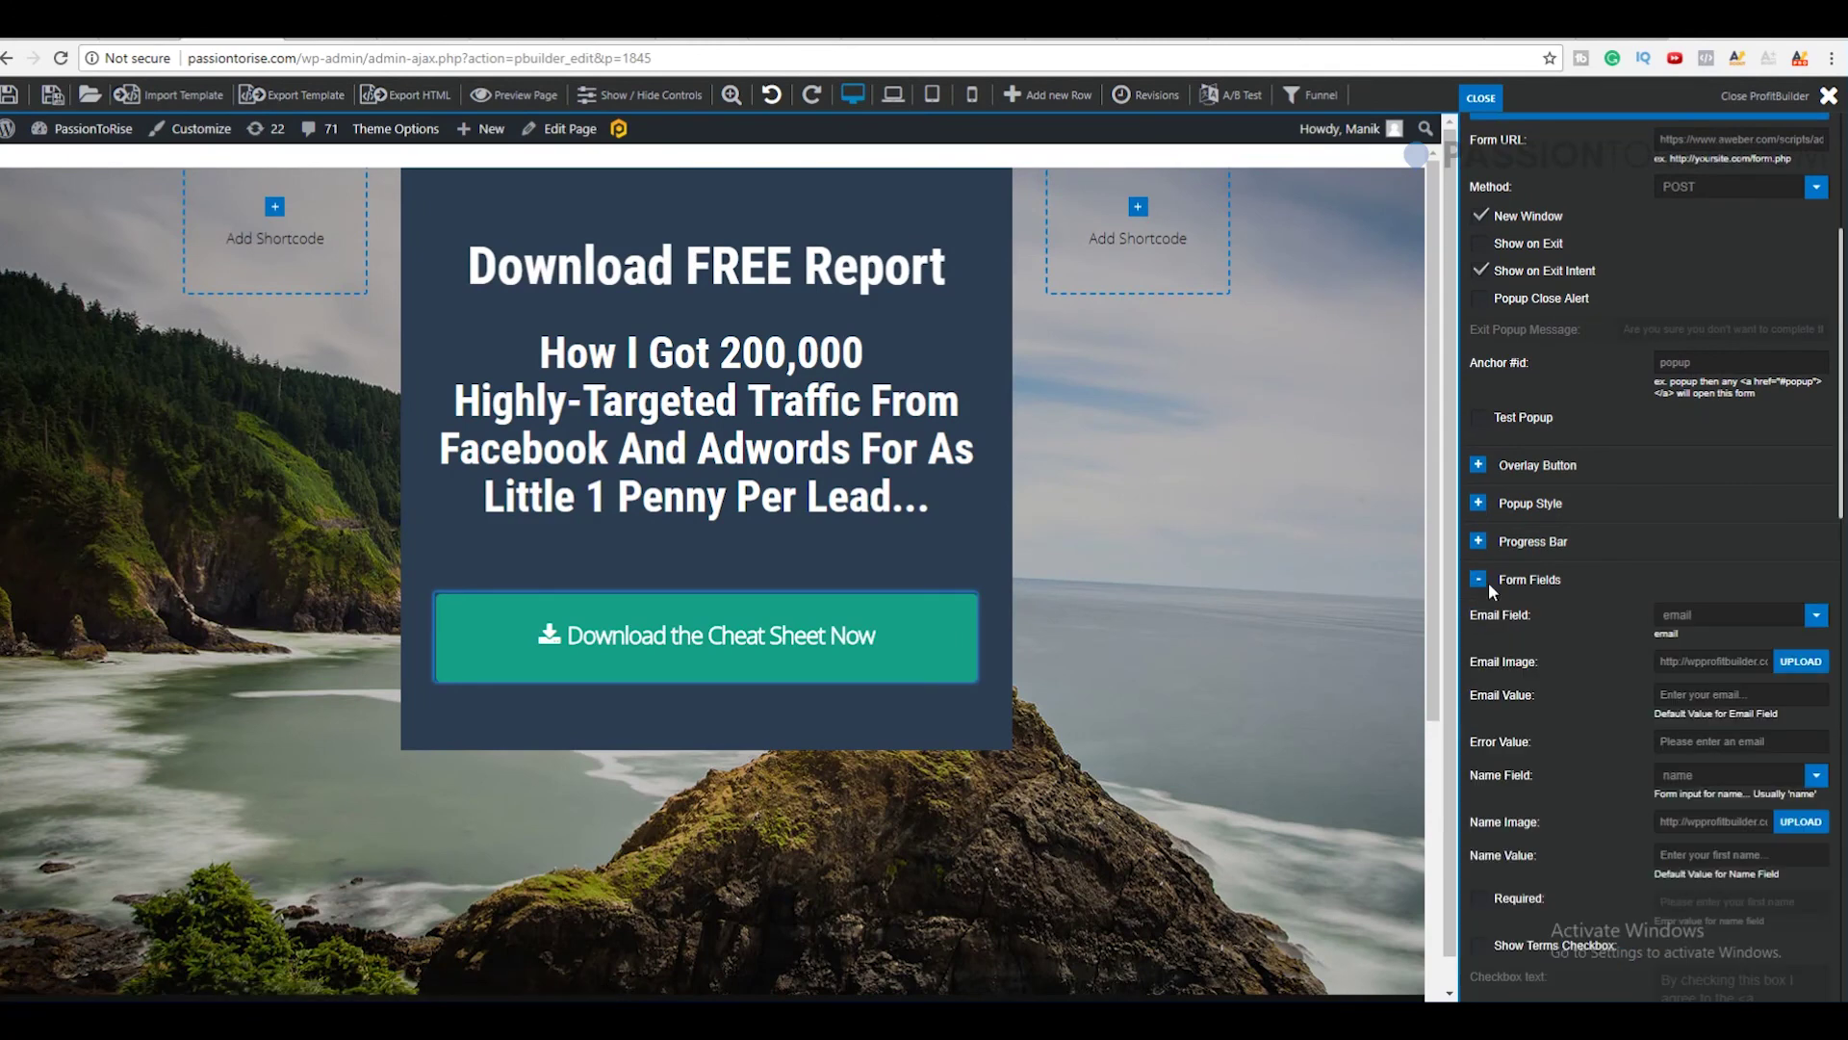
{"action": "scroll", "coordinate": [1538, 587], "scroll_direction": "down", "scroll_amount": 2}
{"action": "scroll", "coordinate": [1550, 715], "scroll_direction": "down", "scroll_amount": 4}
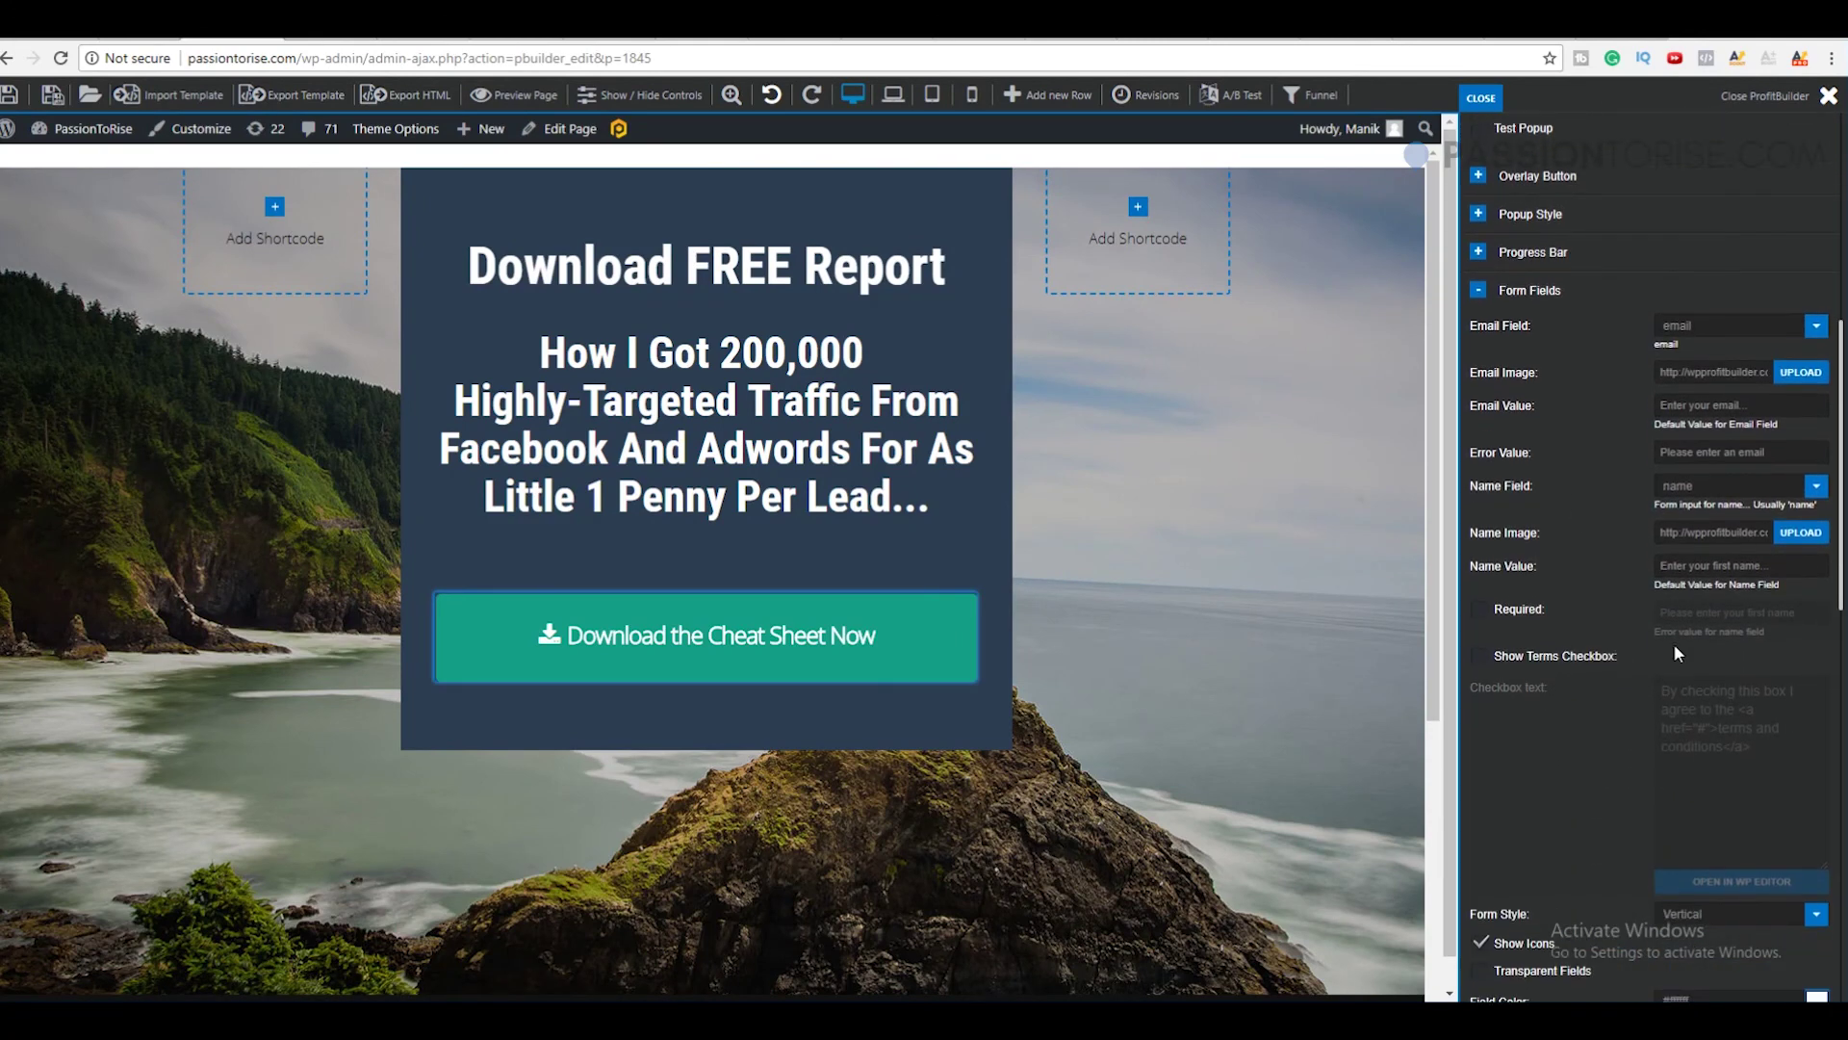
{"action": "scroll", "coordinate": [1581, 580], "scroll_direction": "down", "scroll_amount": 2}
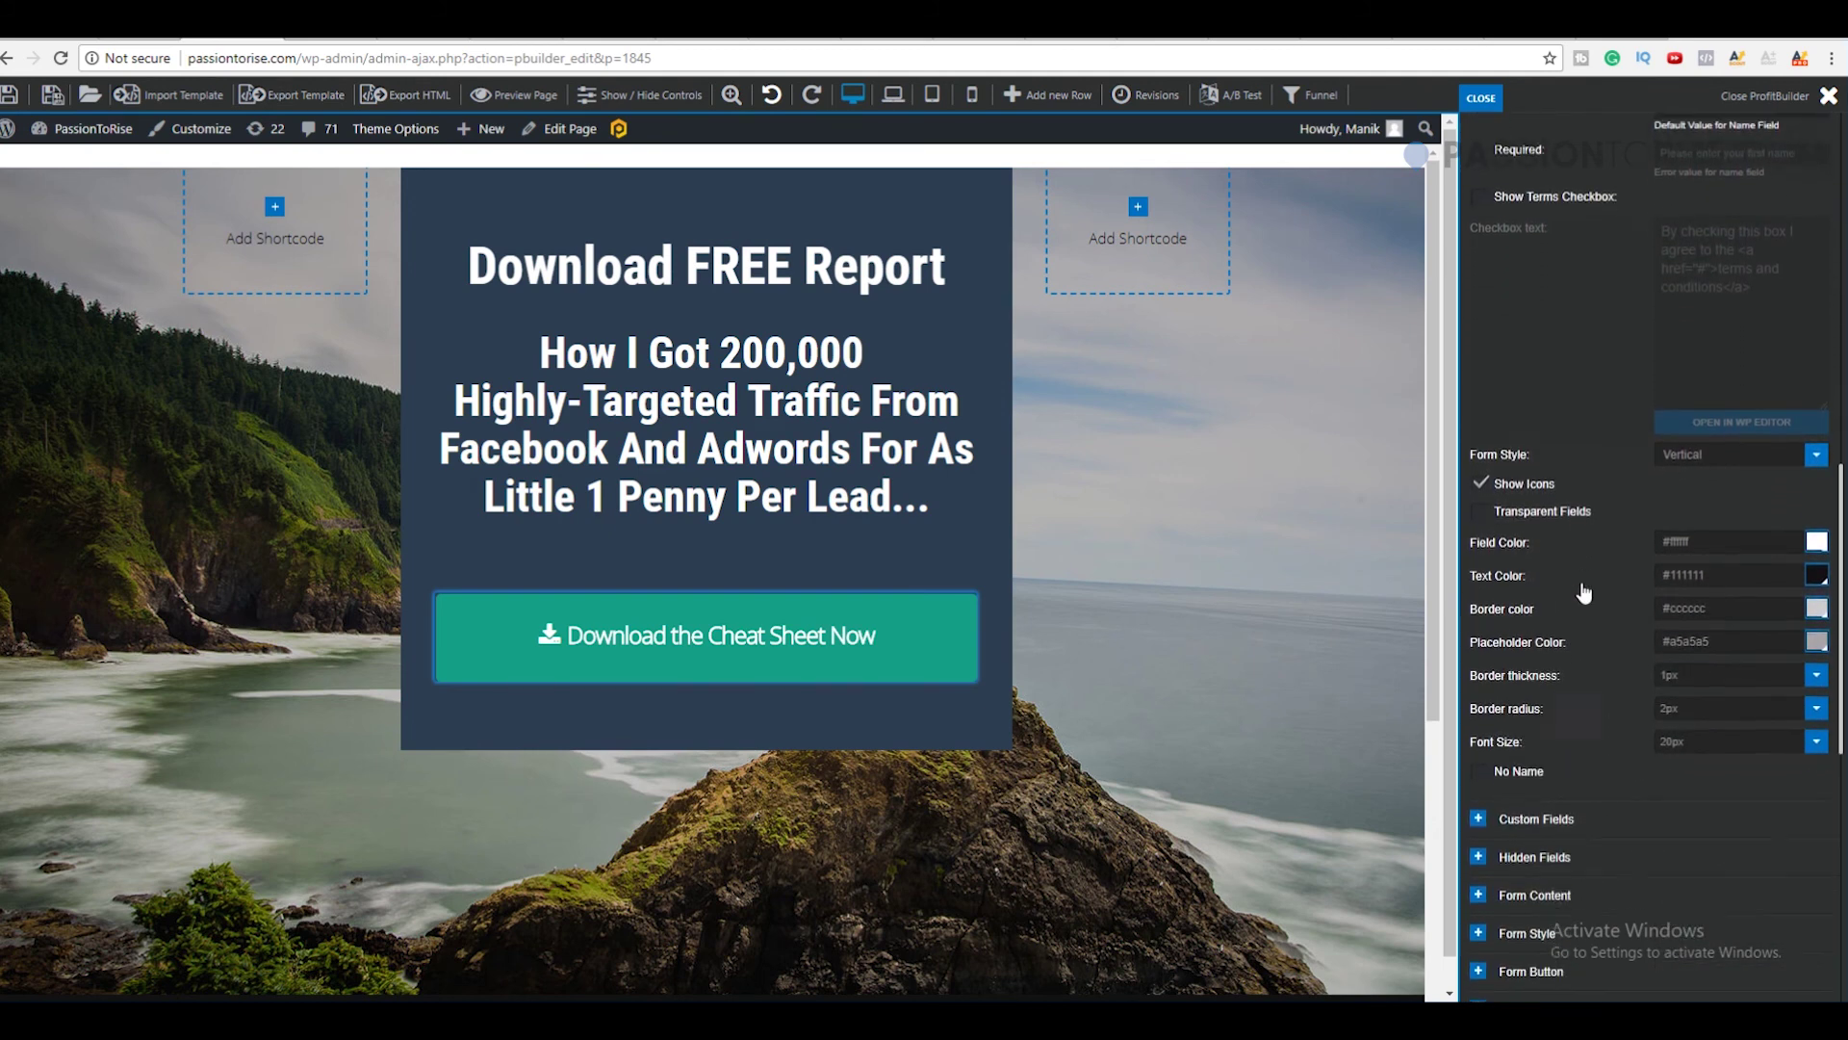
{"action": "left_click", "coordinate": [1483, 692]}
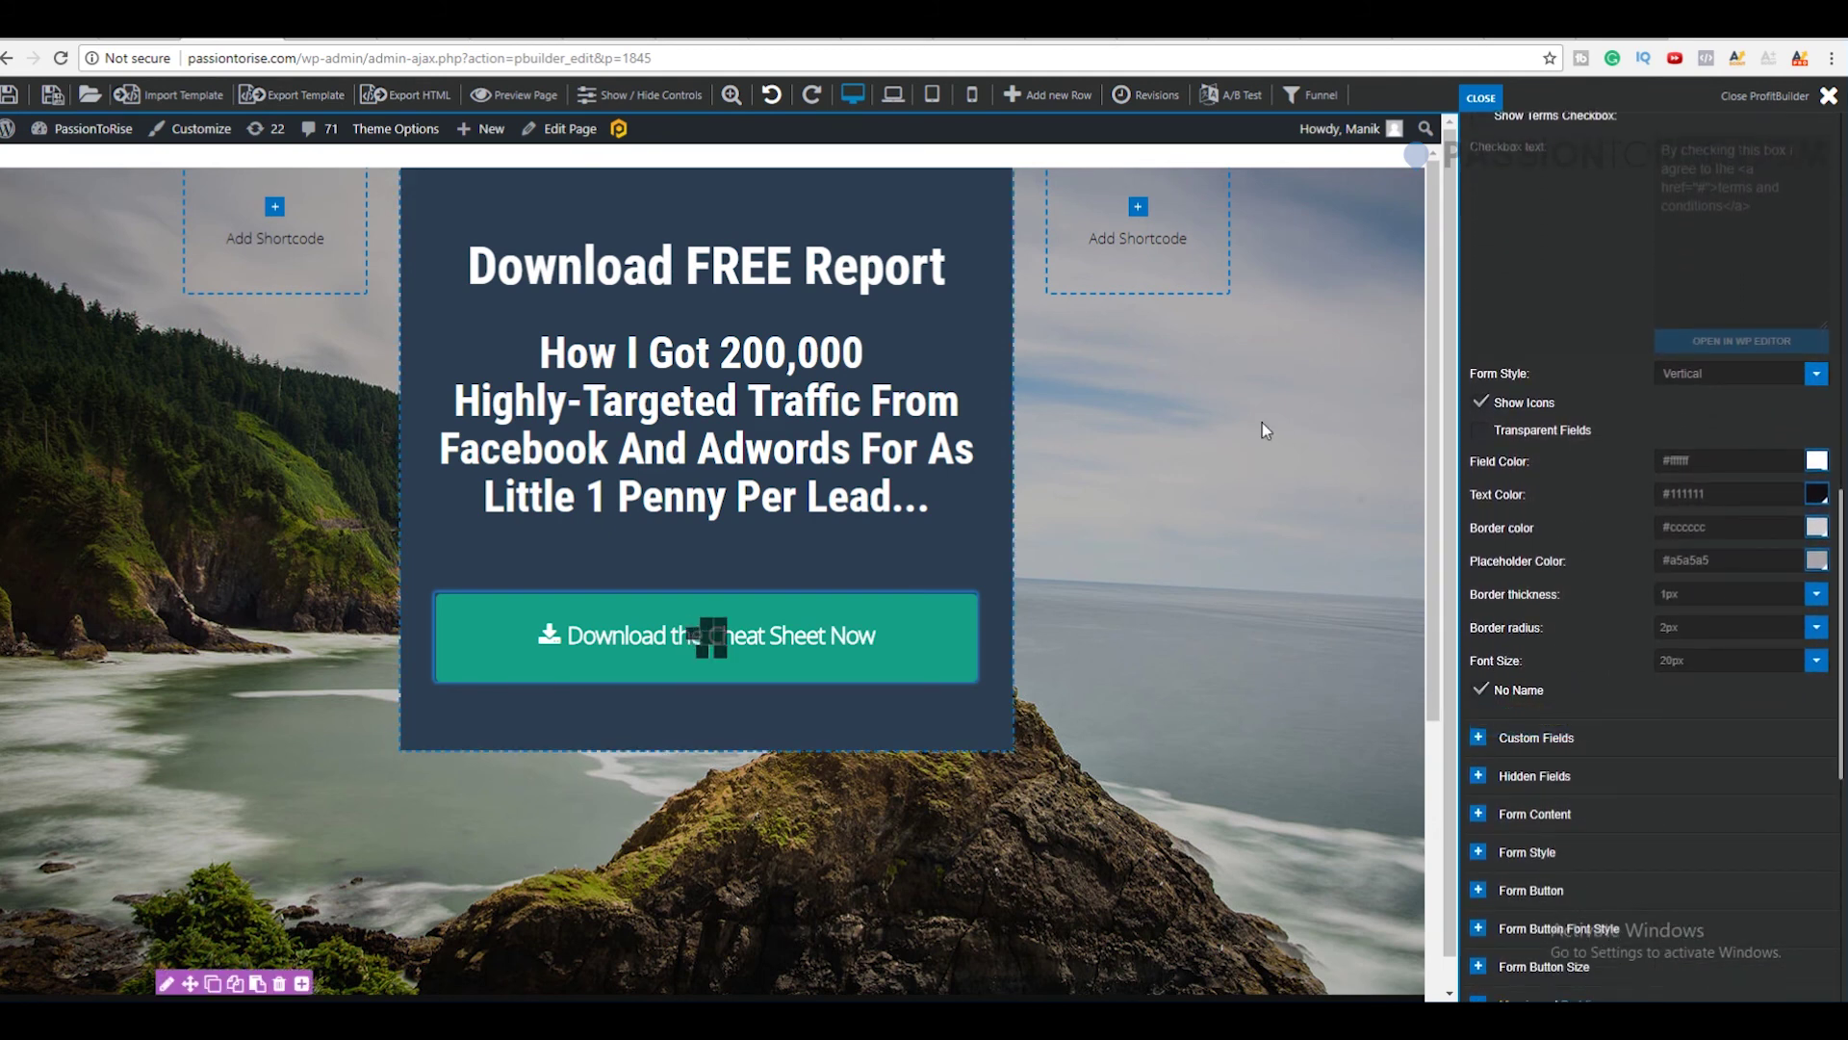
{"action": "mouse_move", "coordinate": [9, 128]}
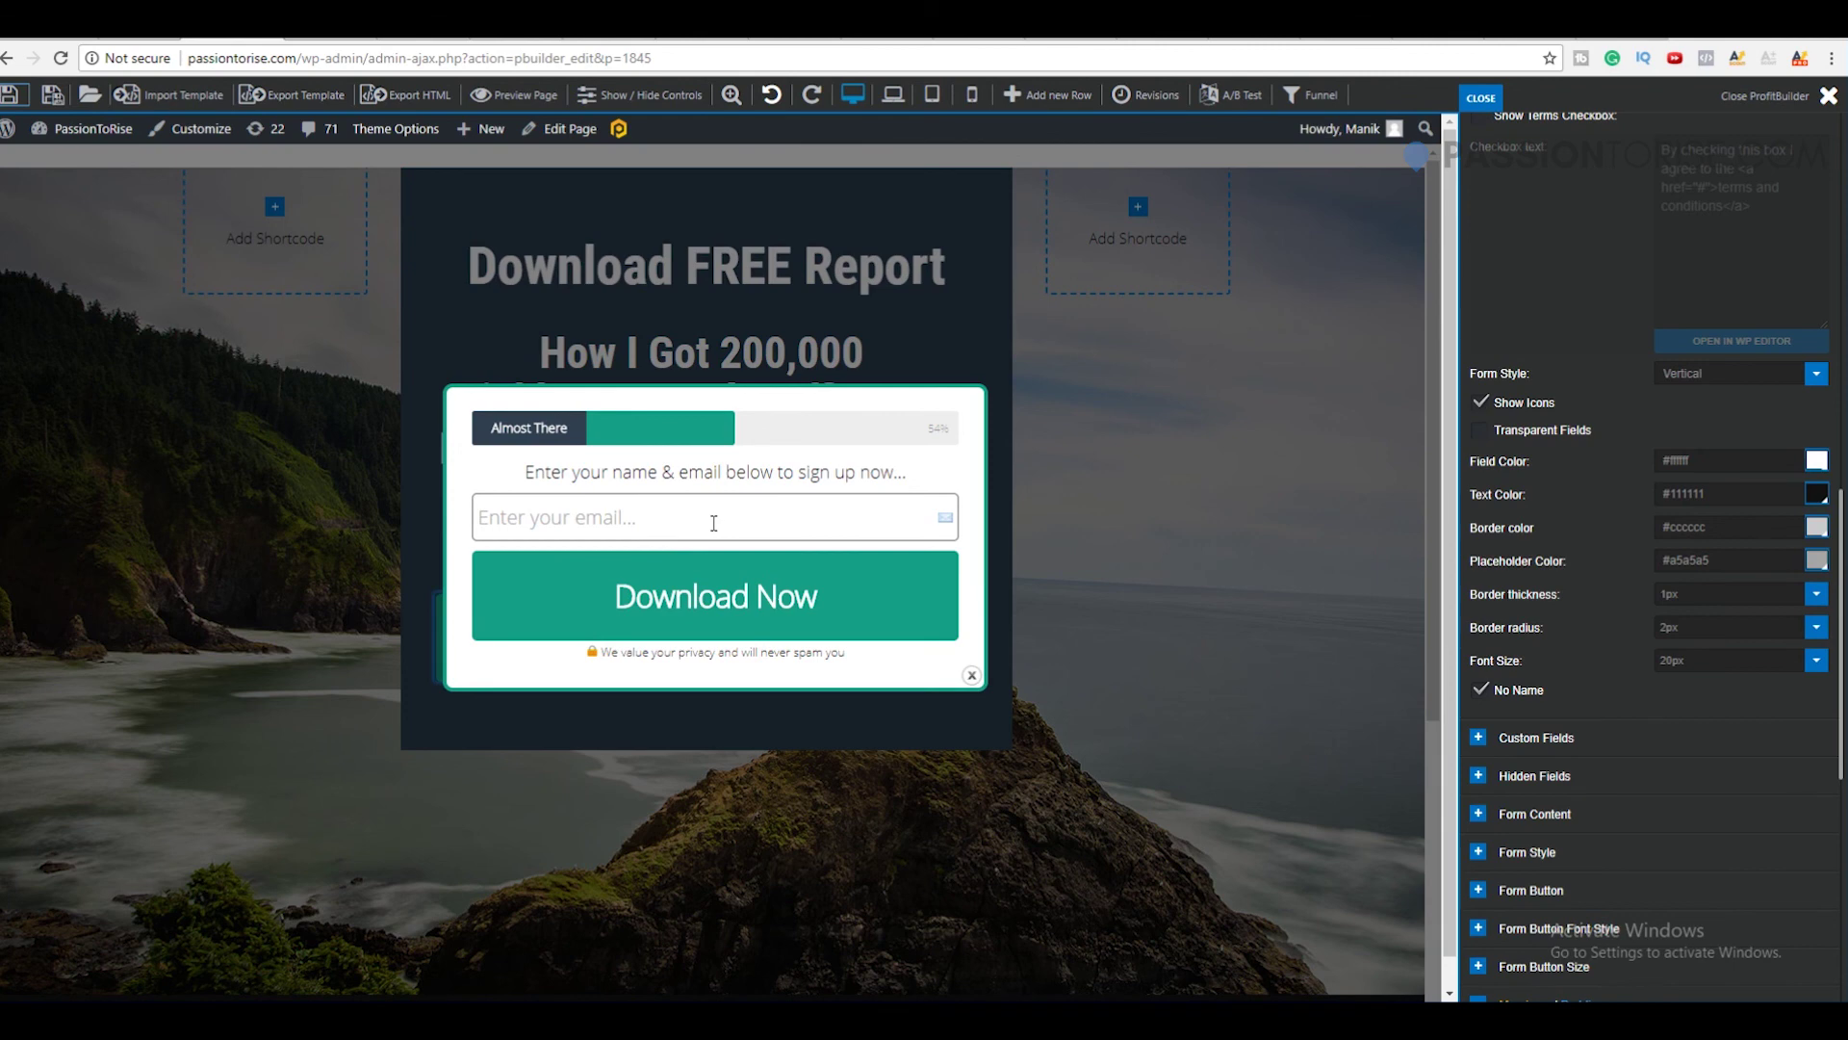
{"action": "key", "text": "Escape"}
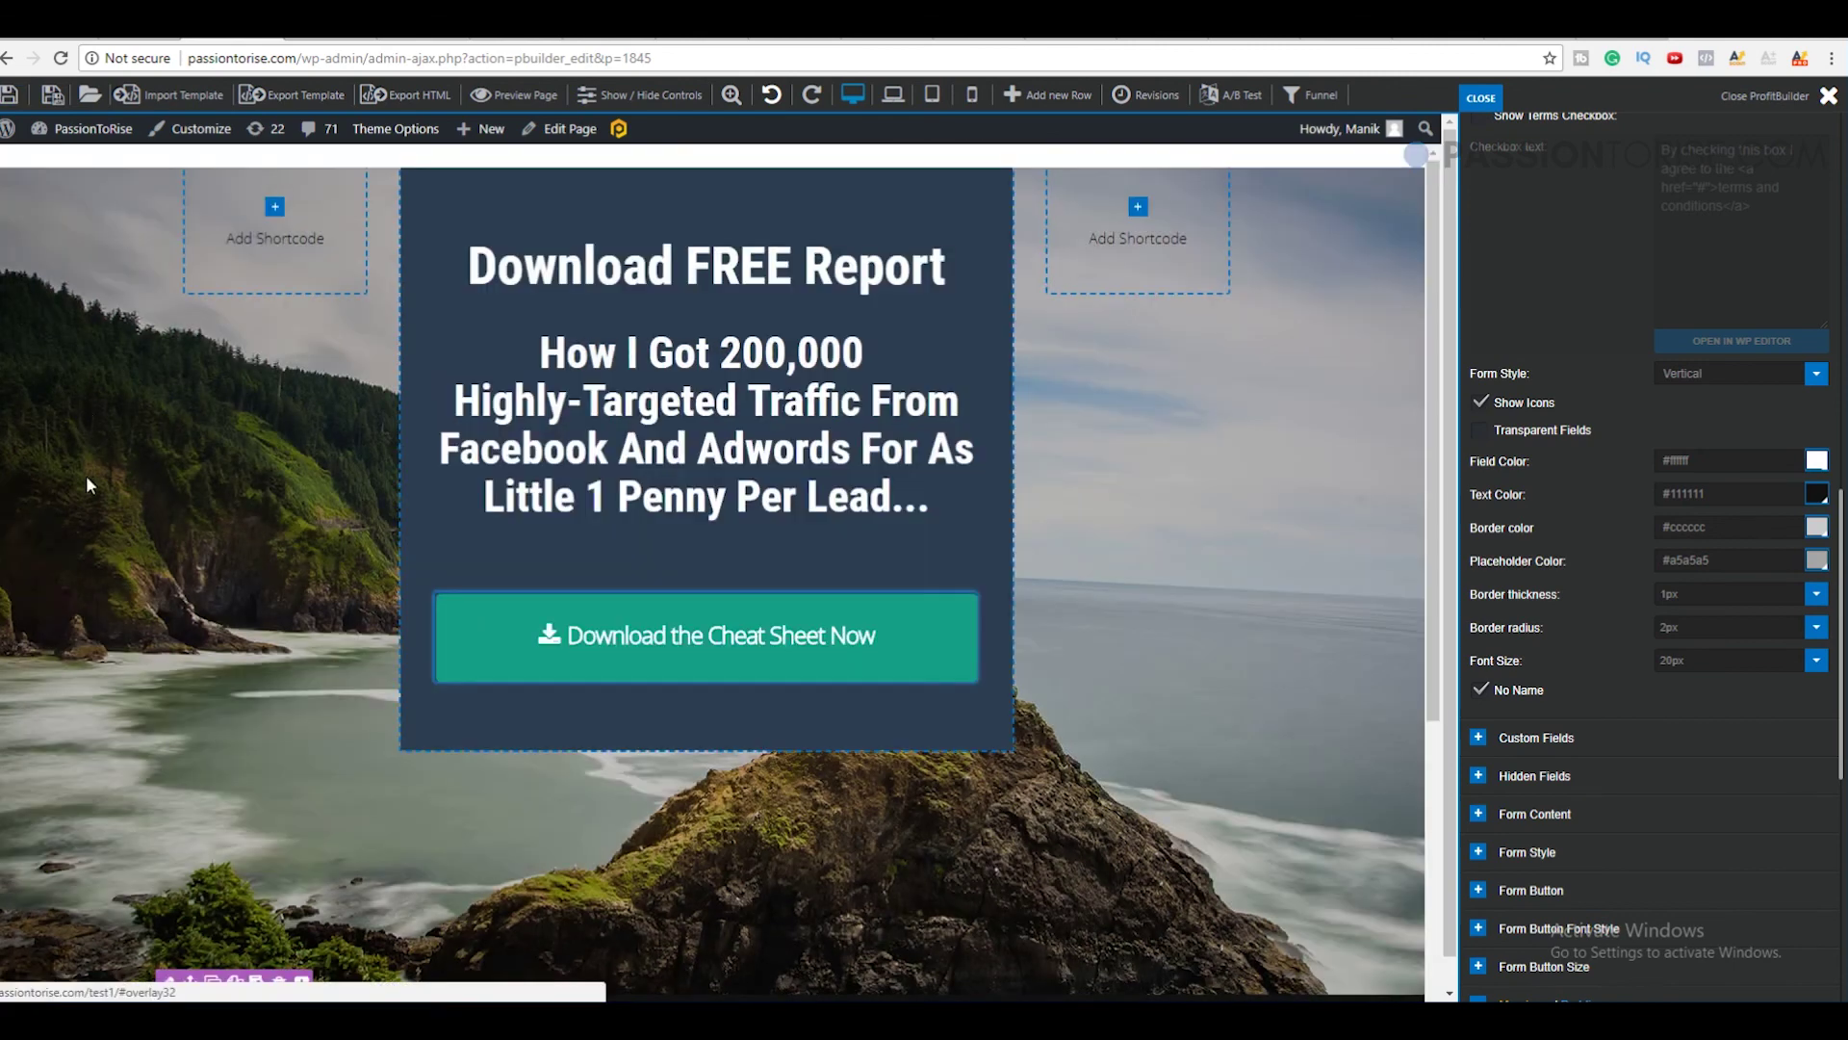
{"action": "left_click", "coordinate": [6, 102]}
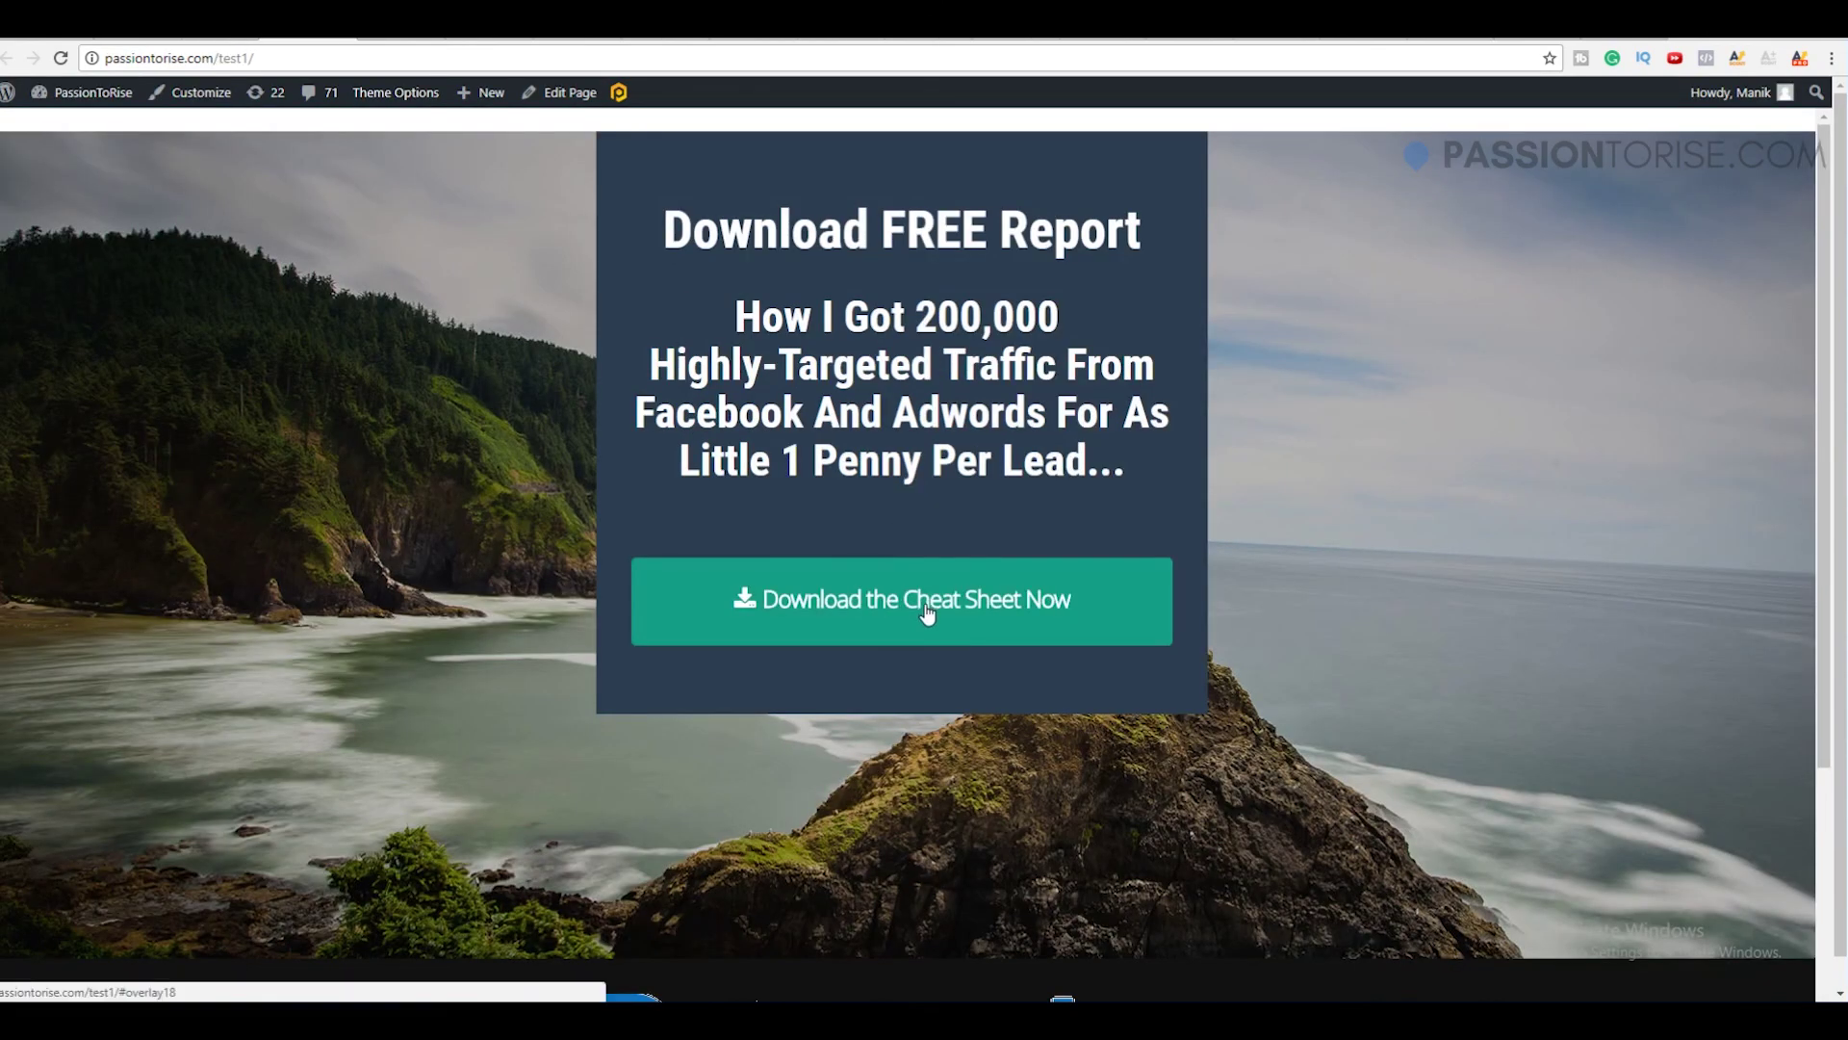
- On the live Test1 page, trigger the download button to confirm the email-only popup
{"action": "left_click", "coordinate": [927, 614]}
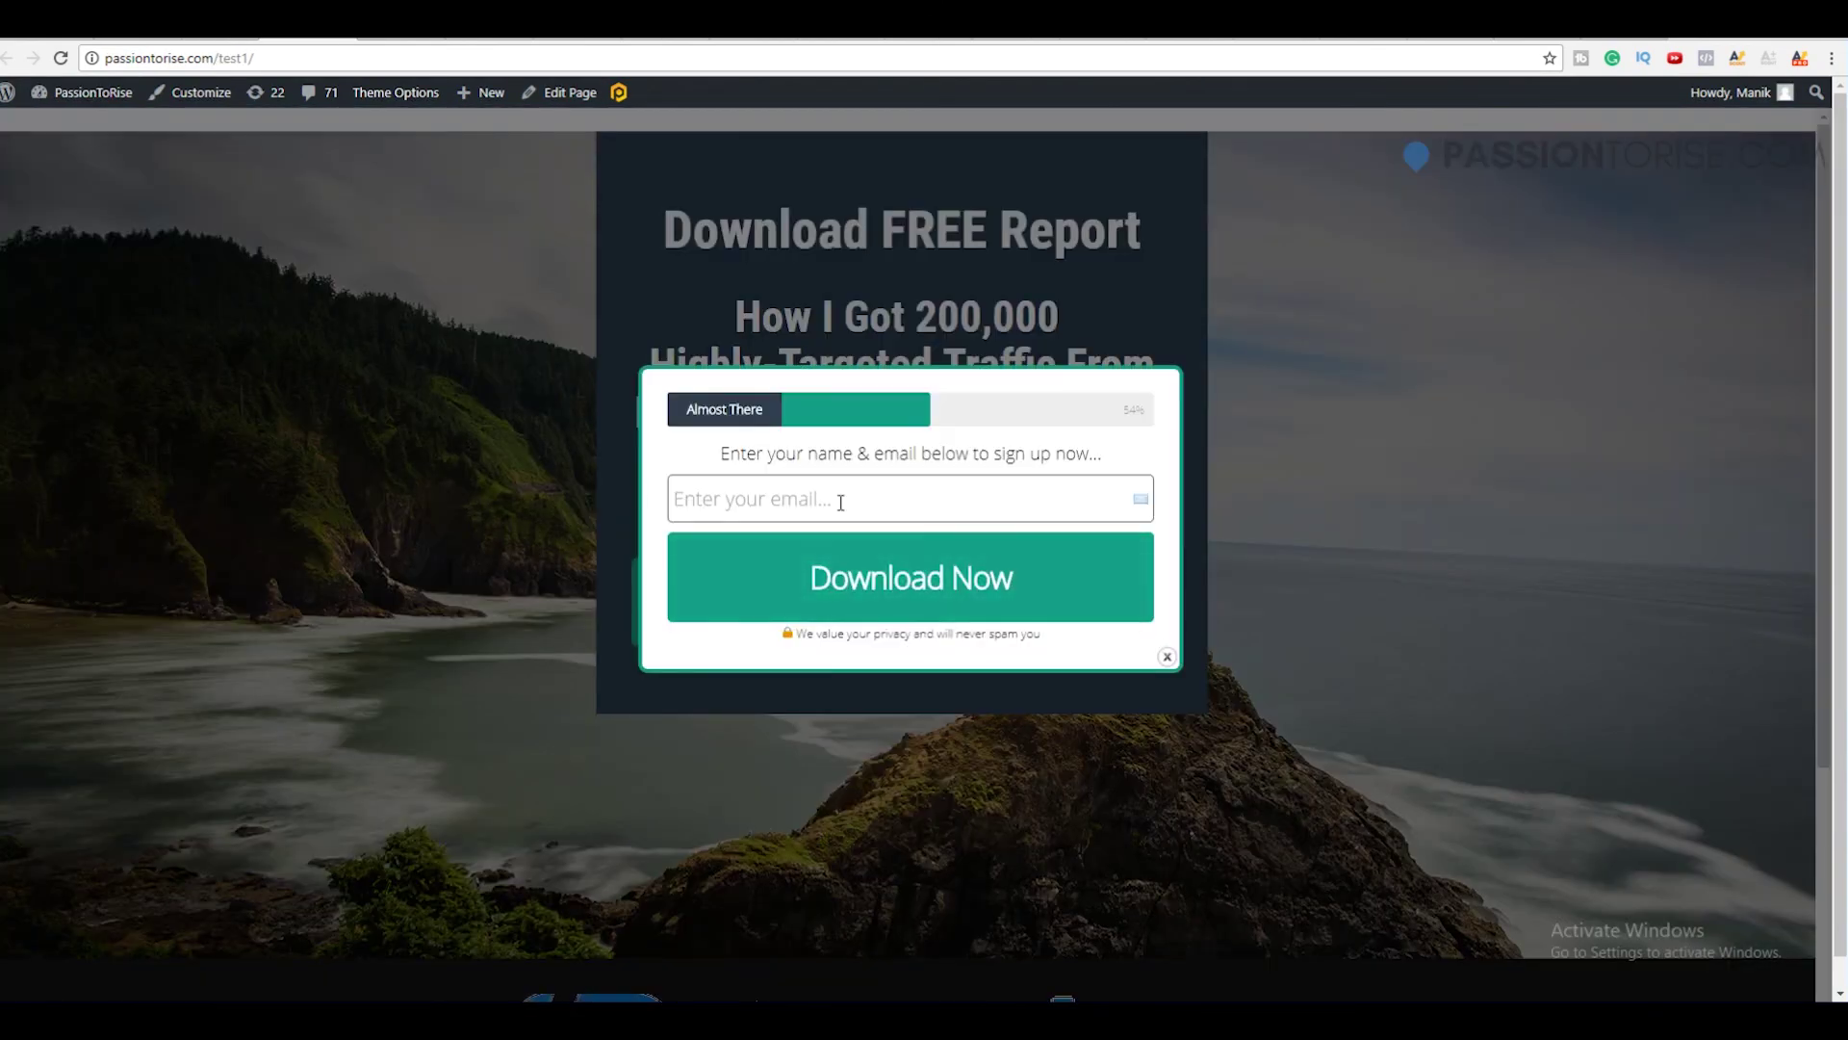